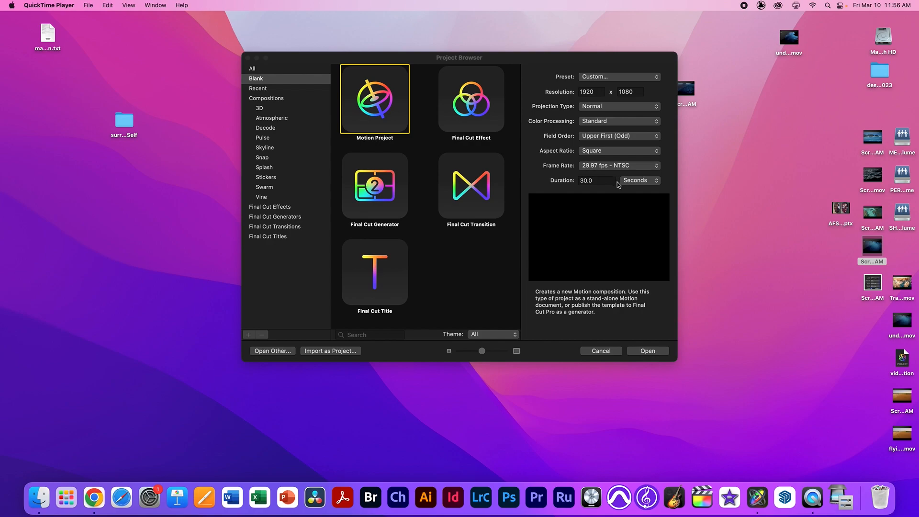
# Create a blank 1920 x 1080 Motion project and show the project duration in the timing display
pyautogui.click(649, 353)
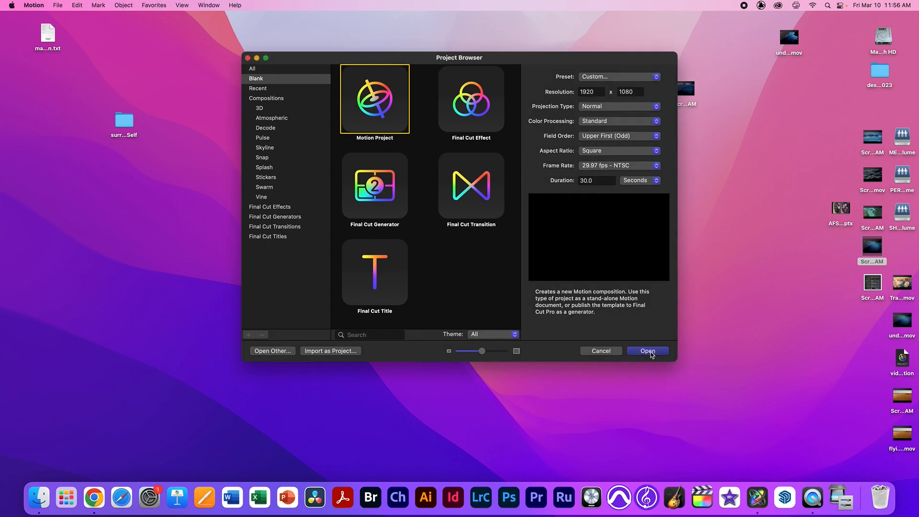
pyautogui.click(648, 351)
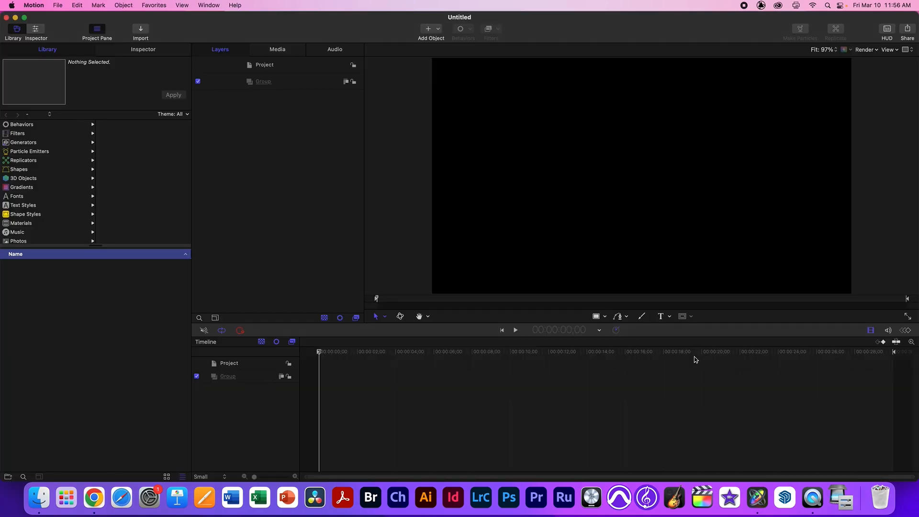
pyautogui.click(616, 331)
pyautogui.click(599, 330)
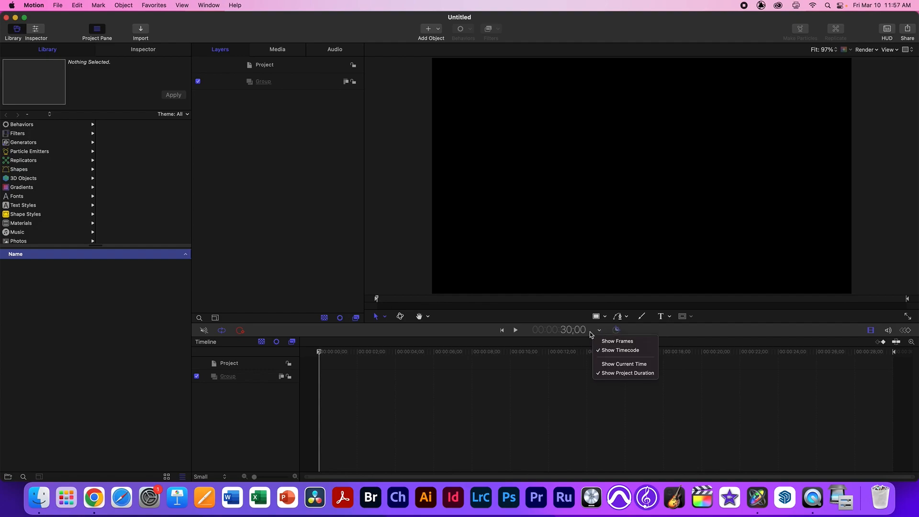
pyautogui.click(594, 388)
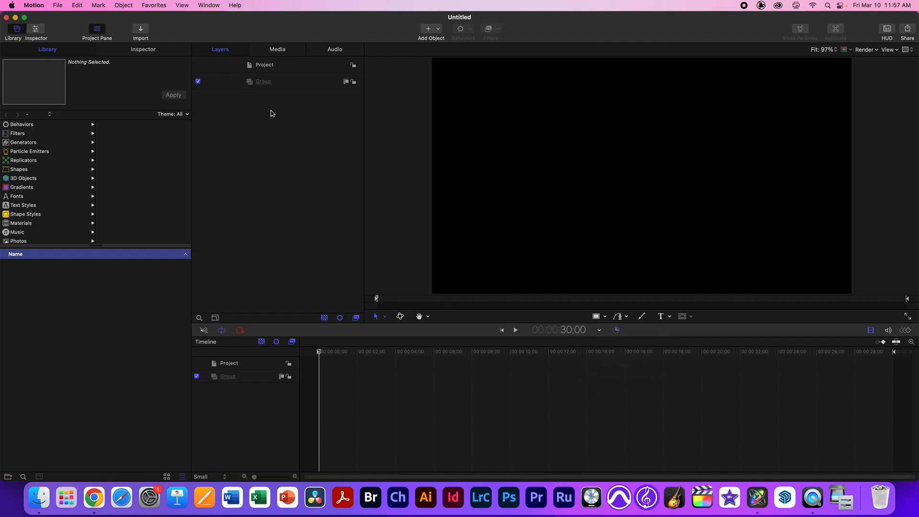
# Set the project's duration to 60 seconds and extend the play range's out point to the end of the project
pyautogui.click(281, 67)
pyautogui.click(141, 52)
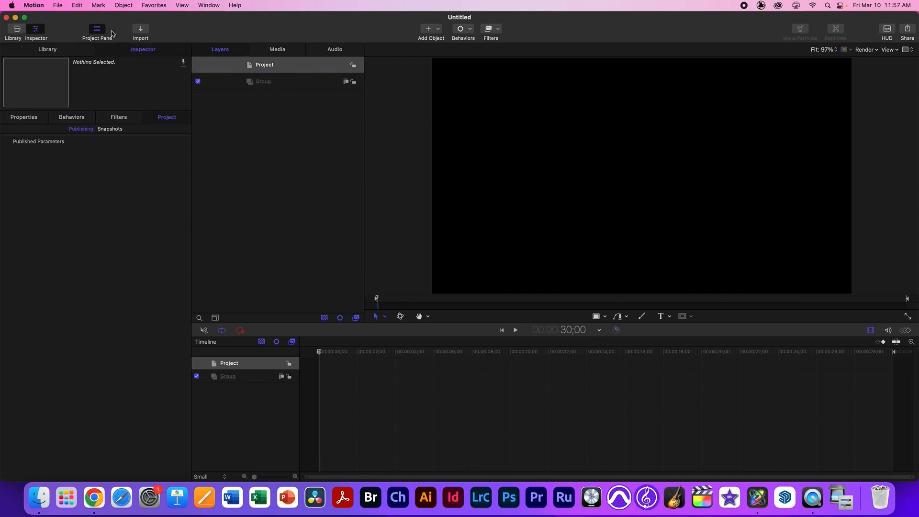
pyautogui.click(24, 117)
pyautogui.moveTo(118, 219); pyautogui.dragTo(93, 214)
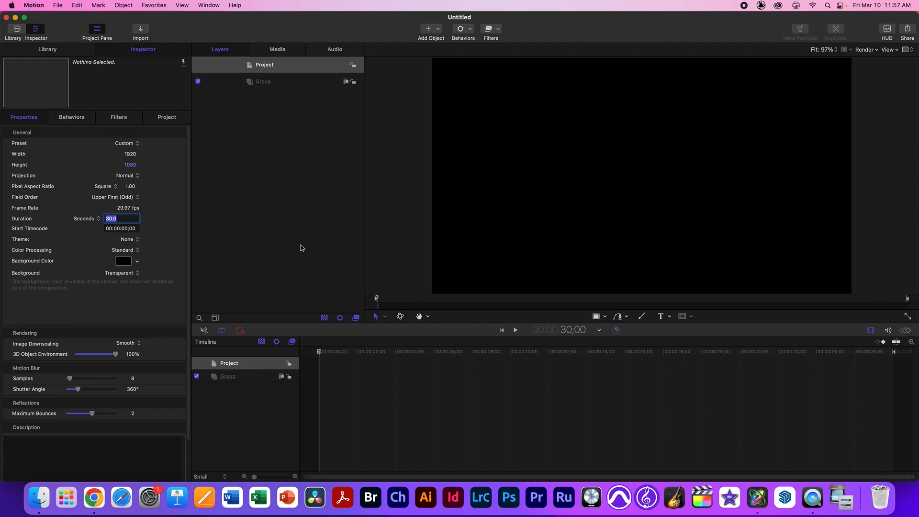
pyautogui.write('60')
pyautogui.press('Return')
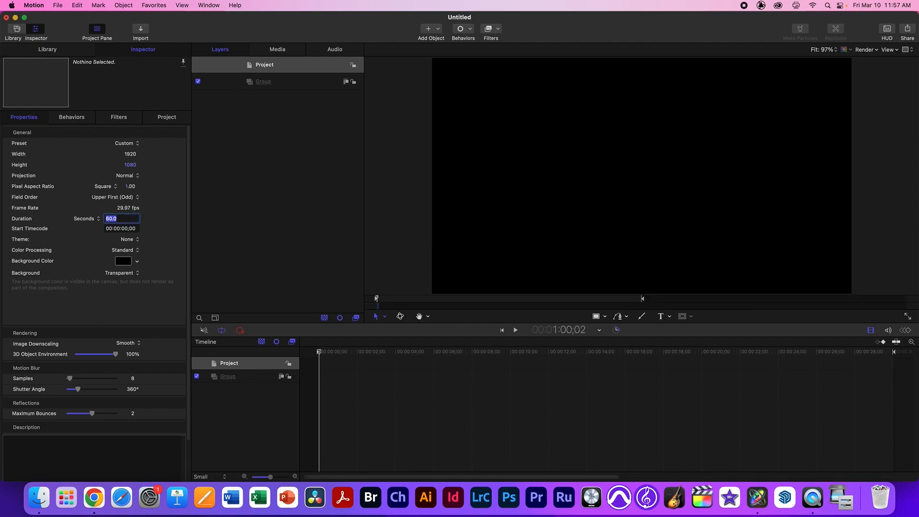
pyautogui.moveTo(619, 477); pyautogui.dragTo(917, 471)
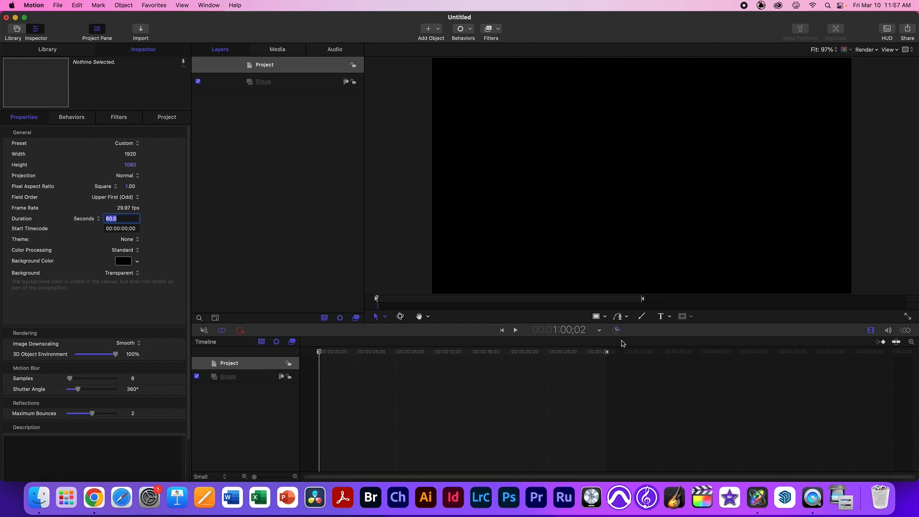
pyautogui.moveTo(607, 354)
pyautogui.mouseDown()
pyautogui.moveTo(909, 356)
pyautogui.moveTo(893, 355)
pyautogui.mouseUp()
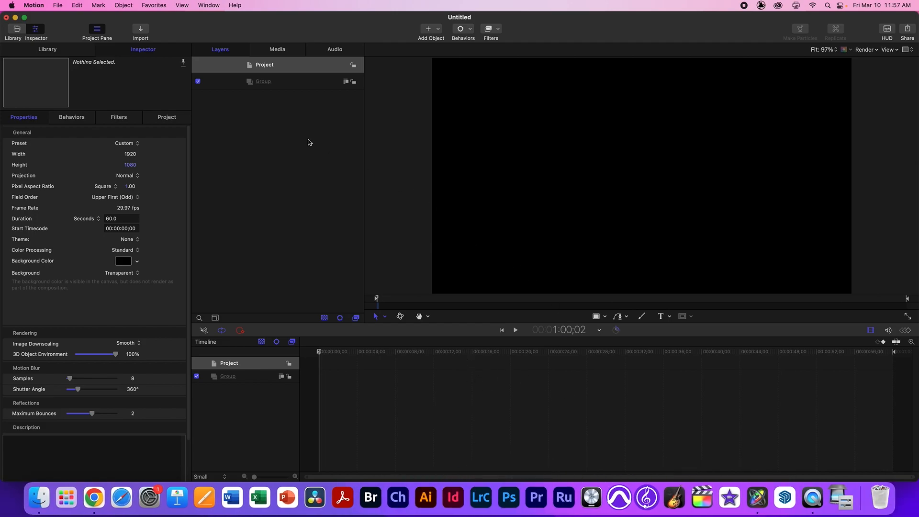
# Preview candidate clips on the Desktop and import flying.mov and underwater2.mov together into the project
pyautogui.click(140, 29)
pyautogui.click(388, 144)
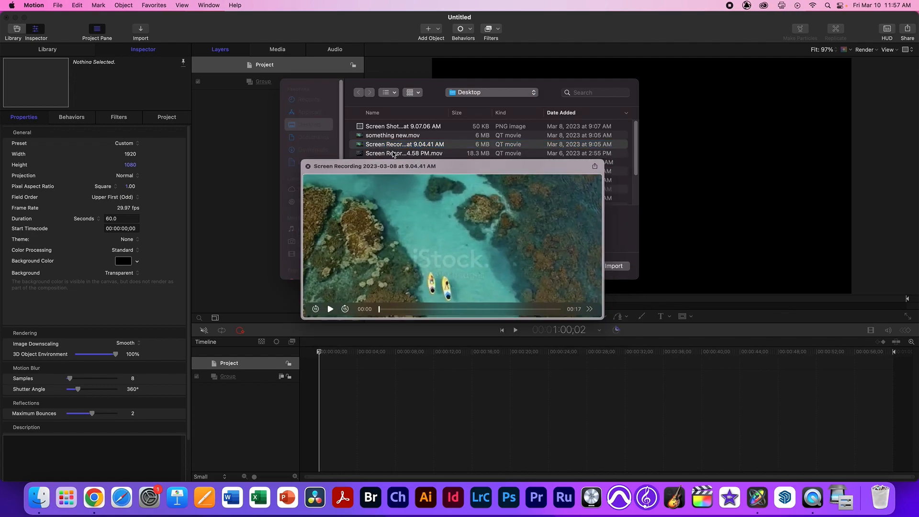
pyautogui.press('space')
pyautogui.click(390, 172)
pyautogui.press('space')
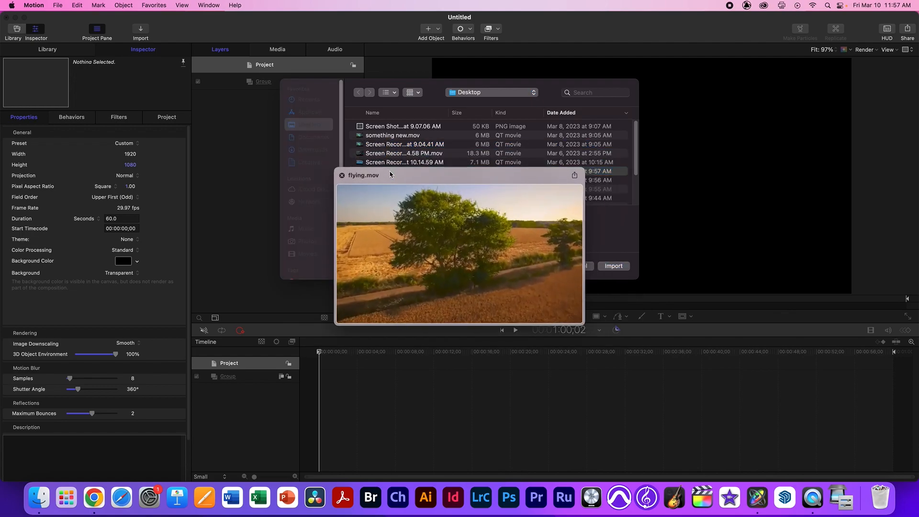
pyautogui.press('space')
pyautogui.keyDown('super'); pyautogui.click(395, 198); pyautogui.keyUp('super')
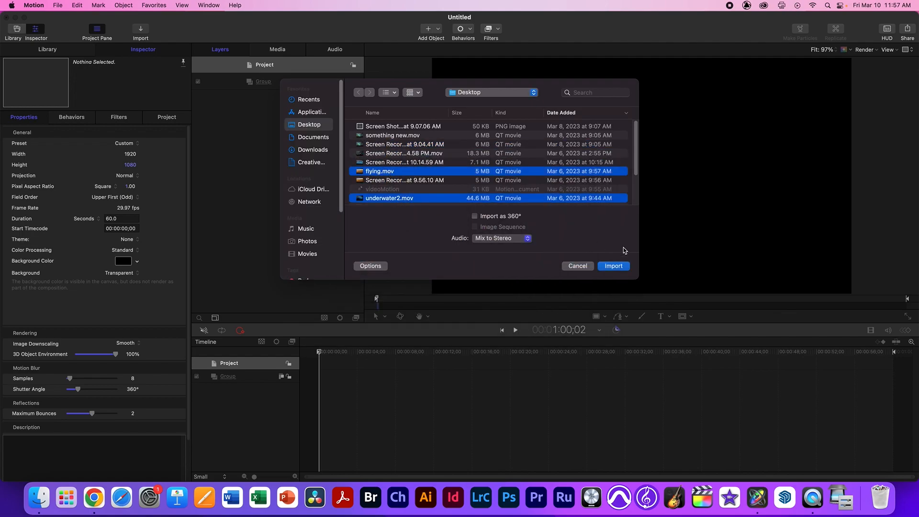
pyautogui.click(614, 266)
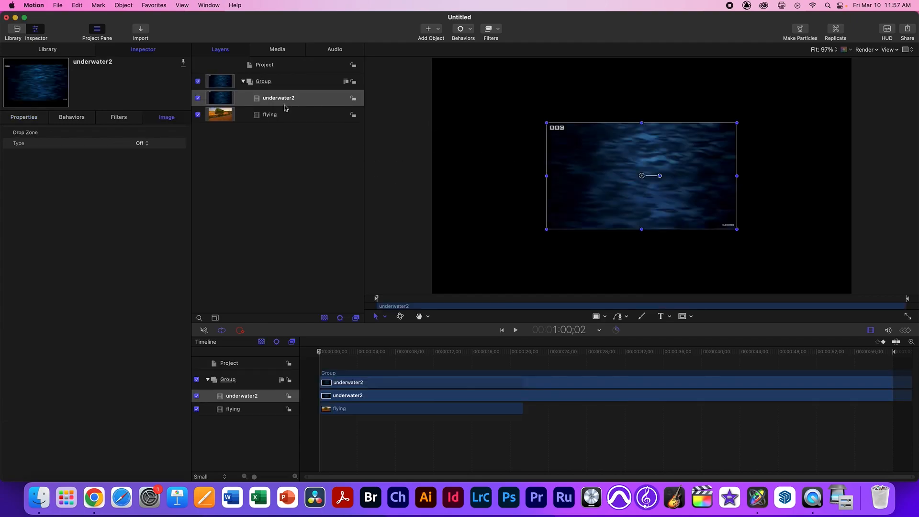
# Hide the underwater2 layer and scale the flying clip to 350% so it fills the canvas
pyautogui.click(288, 119)
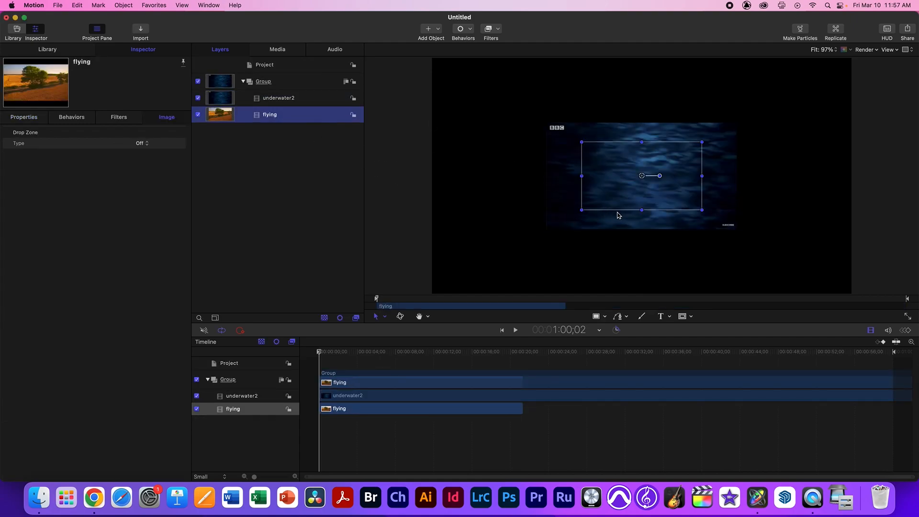
pyautogui.click(24, 117)
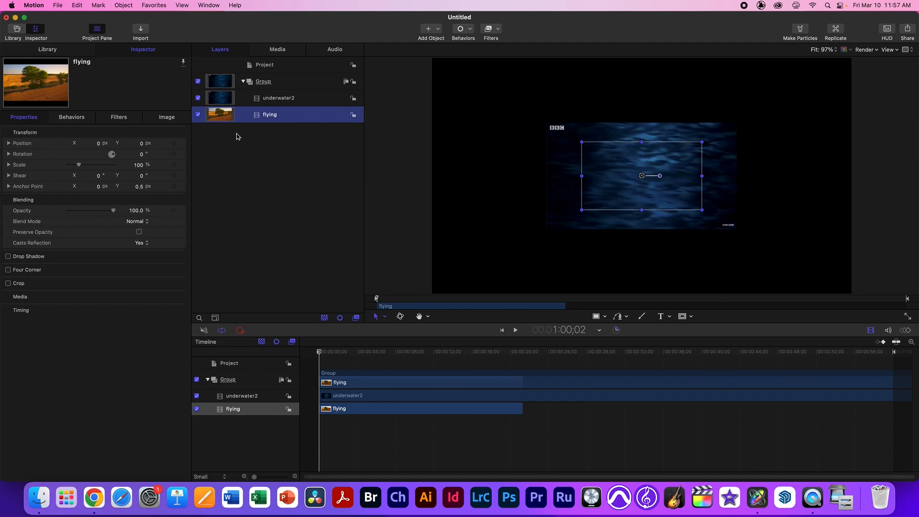
pyautogui.click(198, 97)
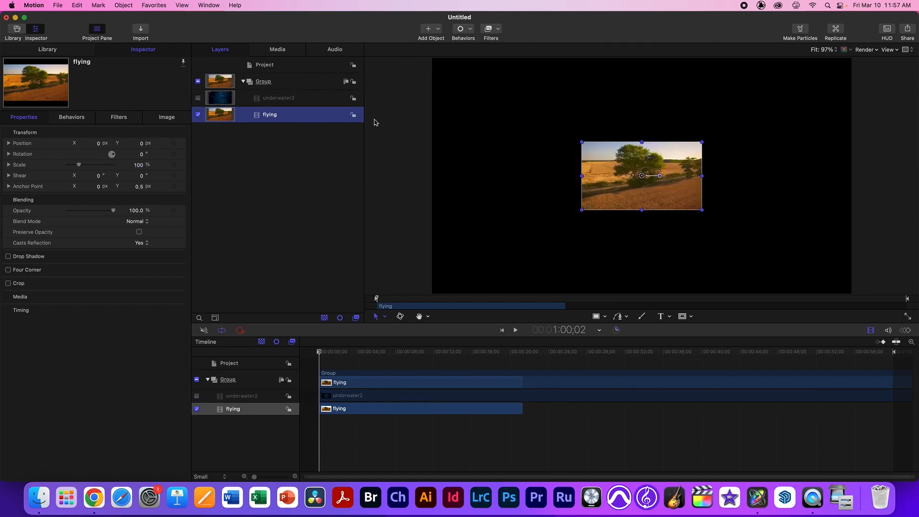
pyautogui.moveTo(139, 168); pyautogui.dragTo(126, 185)
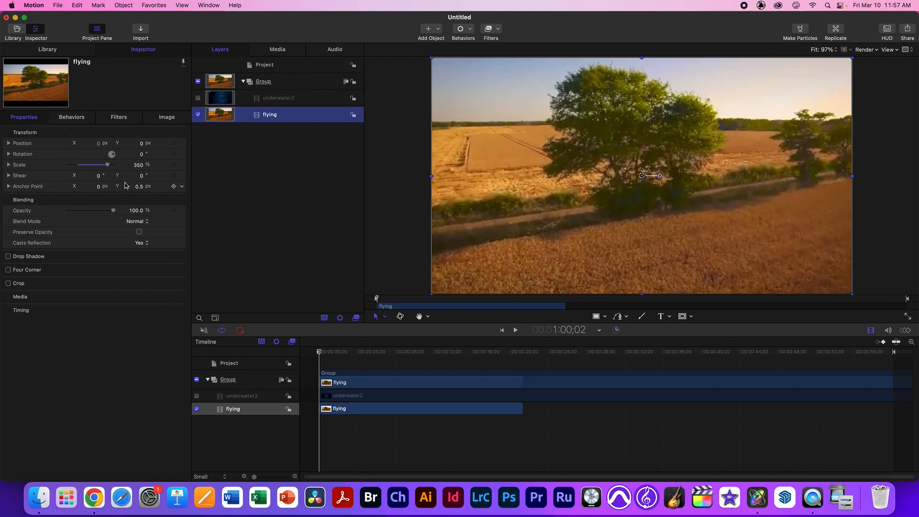
# Show the underwater2 layer again and scale it to 273% so it covers the canvas
pyautogui.click(276, 99)
pyautogui.click(197, 97)
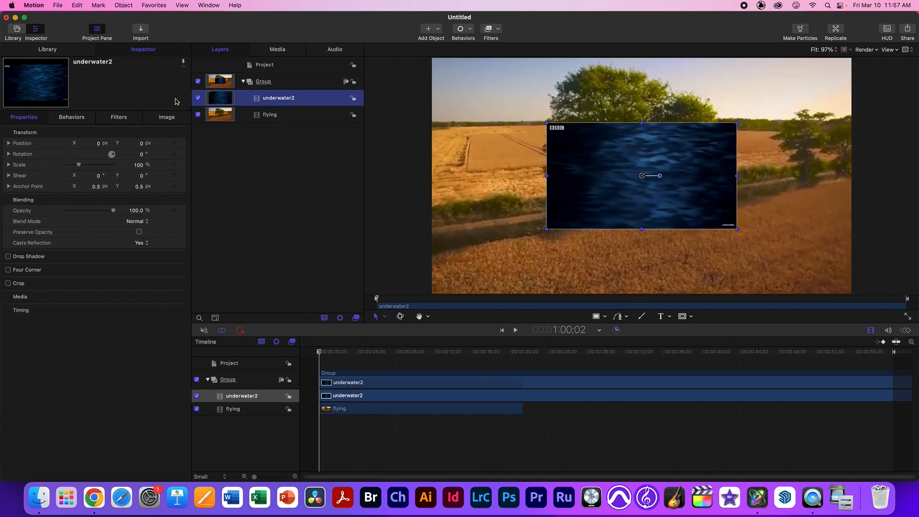
pyautogui.moveTo(139, 167); pyautogui.dragTo(314, 196)
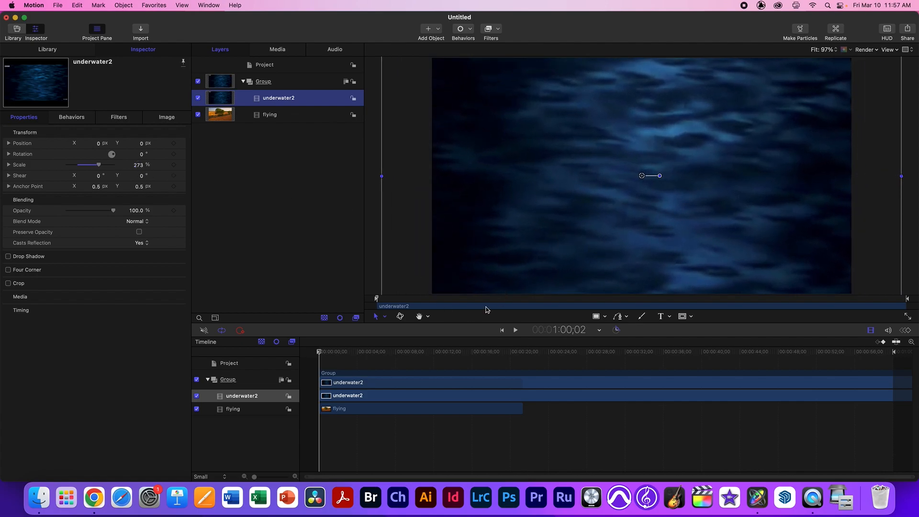
# Scrub through the timeline, hide the underwater2 layer, and move the playhead to about 16 seconds
pyautogui.moveTo(347, 359); pyautogui.dragTo(409, 402)
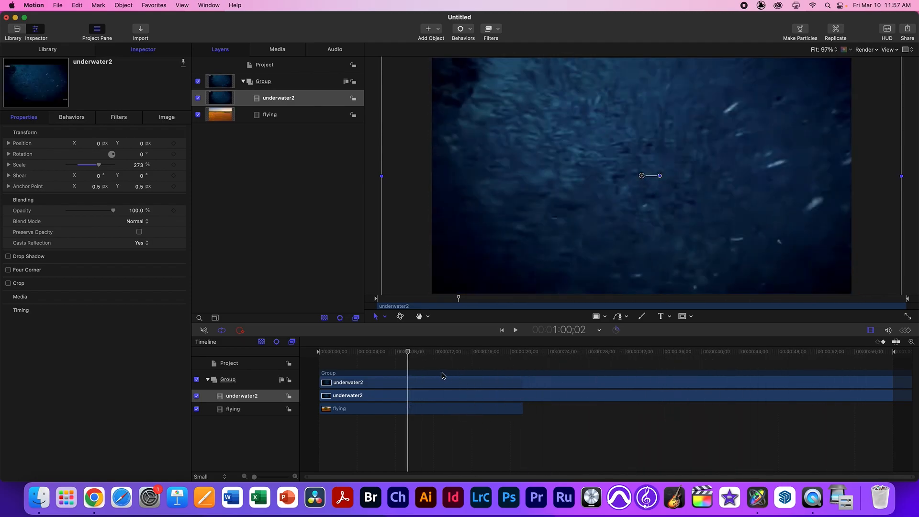
pyautogui.click(197, 395)
pyautogui.moveTo(411, 354); pyautogui.dragTo(469, 353)
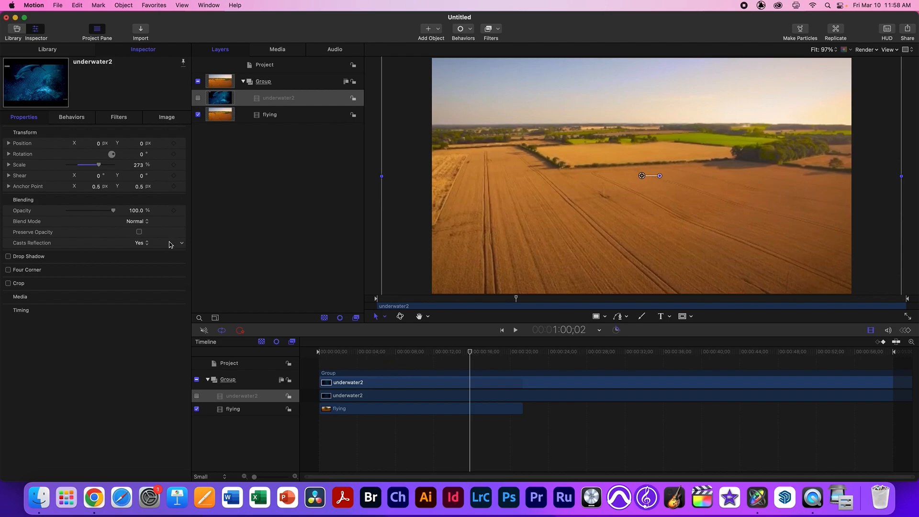
# Set the flying clip's timing end condition to Loop with an end duration of 100
pyautogui.click(282, 118)
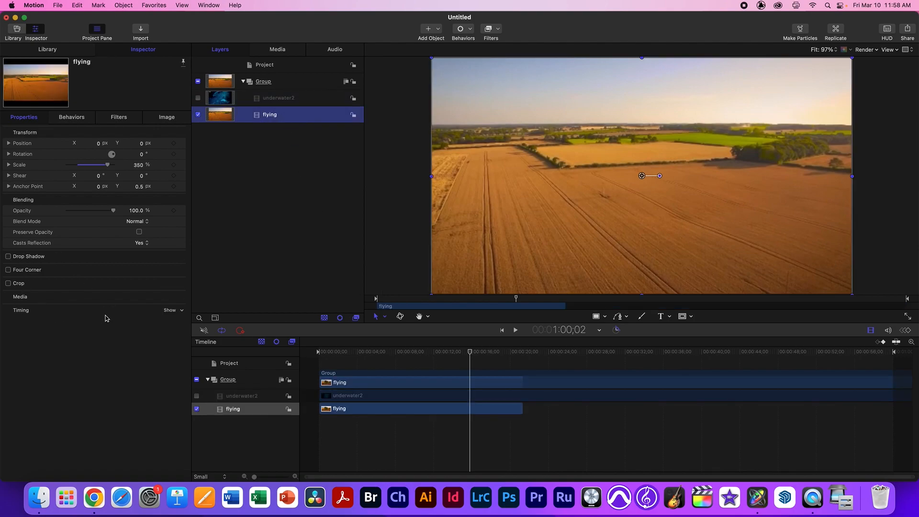
pyautogui.click(170, 311)
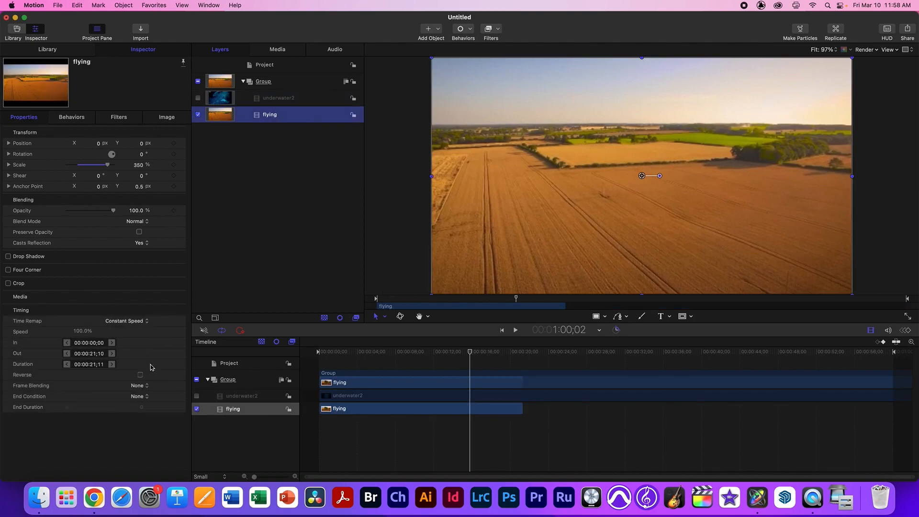
pyautogui.click(138, 397)
pyautogui.click(143, 407)
pyautogui.moveTo(67, 407); pyautogui.dragTo(144, 410)
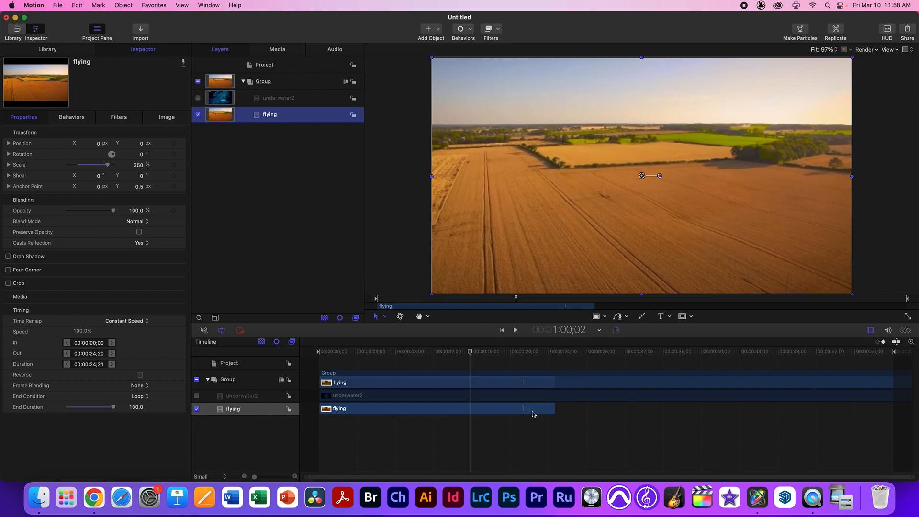
# Adjust the flying clip's loop end duration to about 702.8
pyautogui.moveTo(136, 410); pyautogui.dragTo(135, 407)
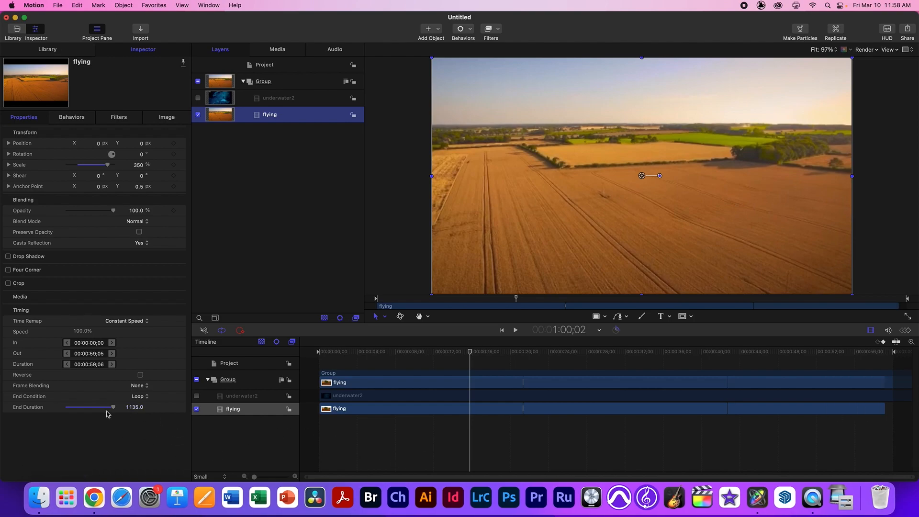
pyautogui.moveTo(130, 407); pyautogui.dragTo(144, 411)
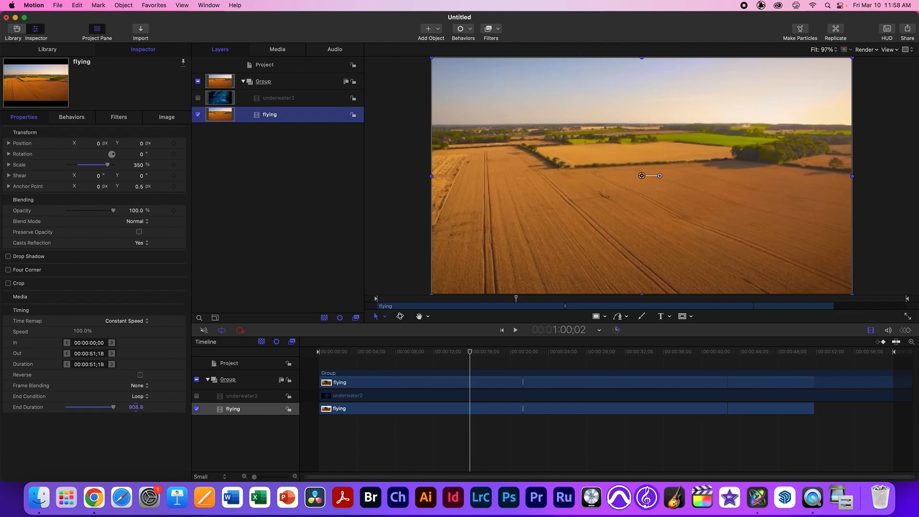
pyautogui.moveTo(135, 407); pyautogui.dragTo(134, 407)
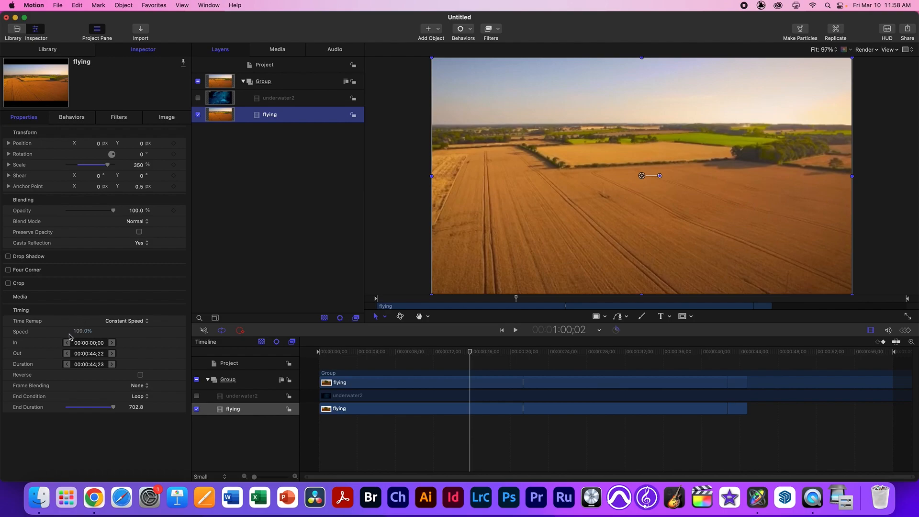
# Play the flying clip for a moment from near the start of the timeline
pyautogui.click(343, 352)
pyautogui.press('space')
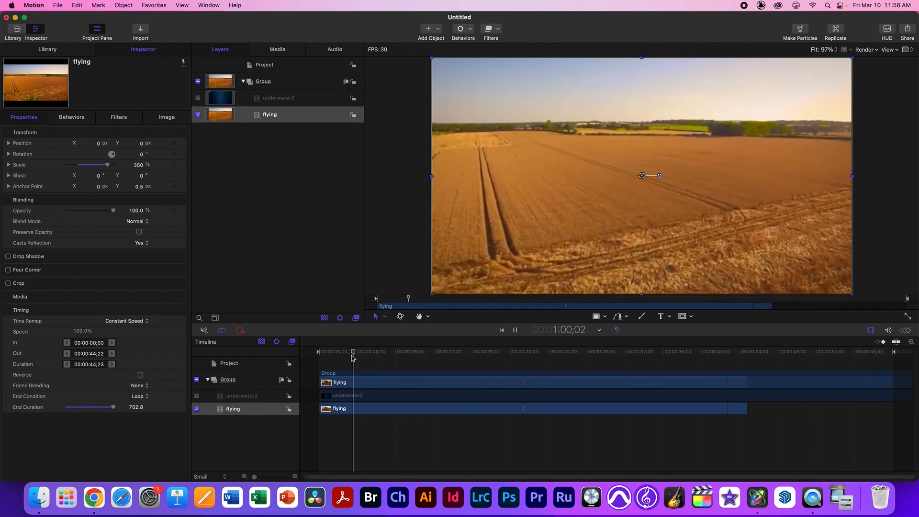
pyautogui.press('space')
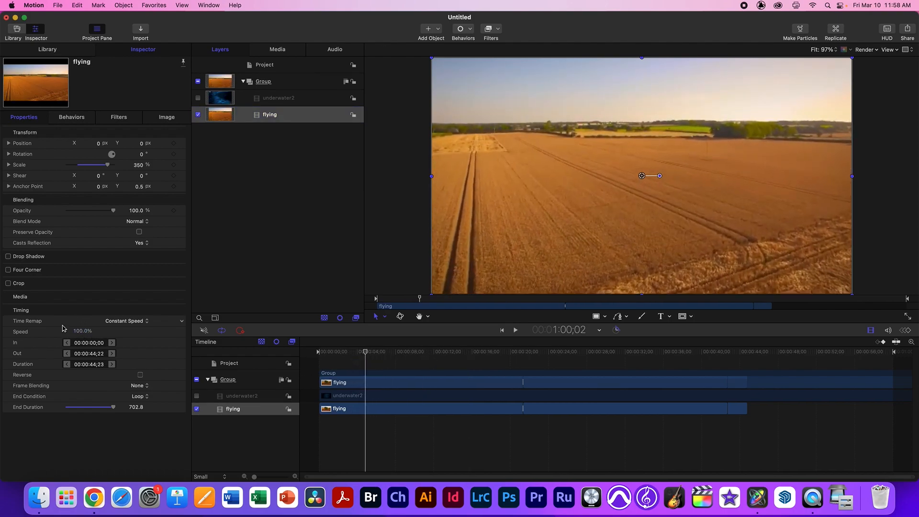
# Set the flying clip's constant speed to 509%
pyautogui.click(81, 330)
pyautogui.write('509')
pyautogui.press('Return')
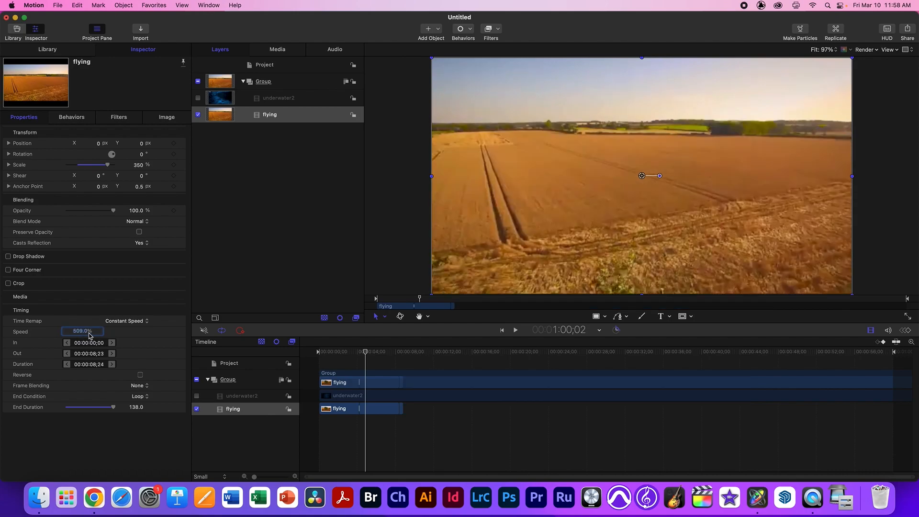
# Set the flying clip's constant speed to 50% and play it back briefly
pyautogui.doubleClick(86, 331)
pyautogui.write('50')
pyautogui.press('Return')
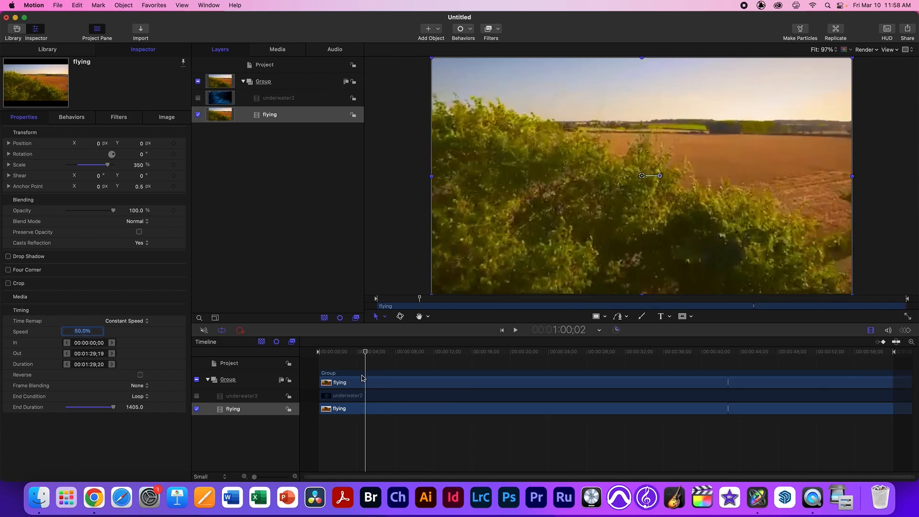
pyautogui.press('space')
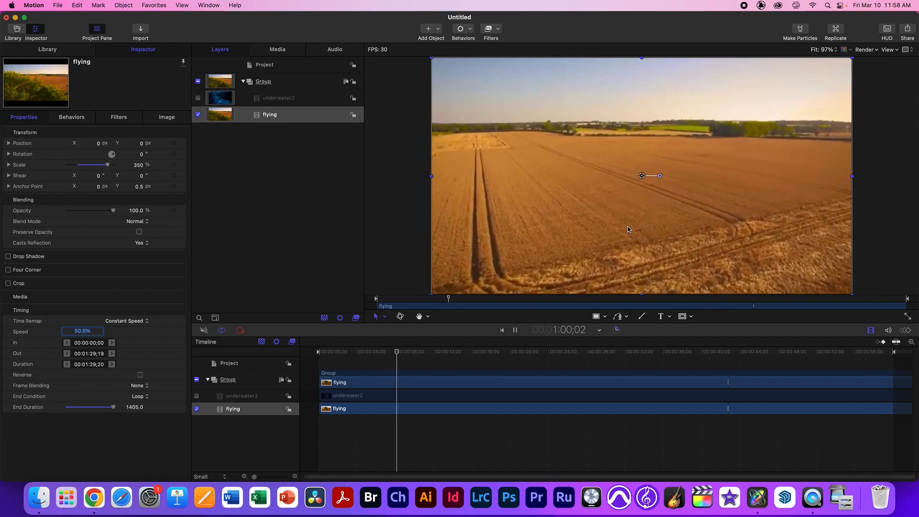
pyautogui.press('space')
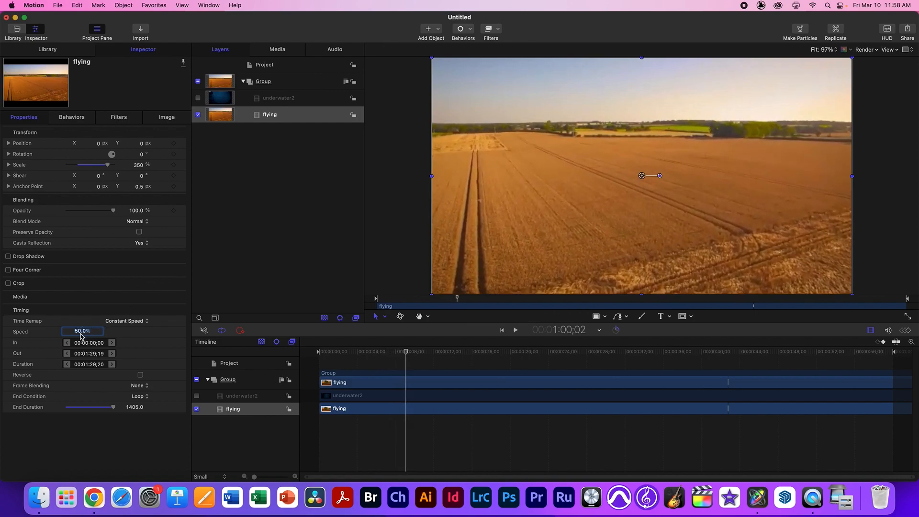
# Slow the flying clip's constant speed to 25% and preview the slow motion
pyautogui.click(85, 332)
pyautogui.write('25')
pyautogui.press('Return')
pyautogui.press('space')
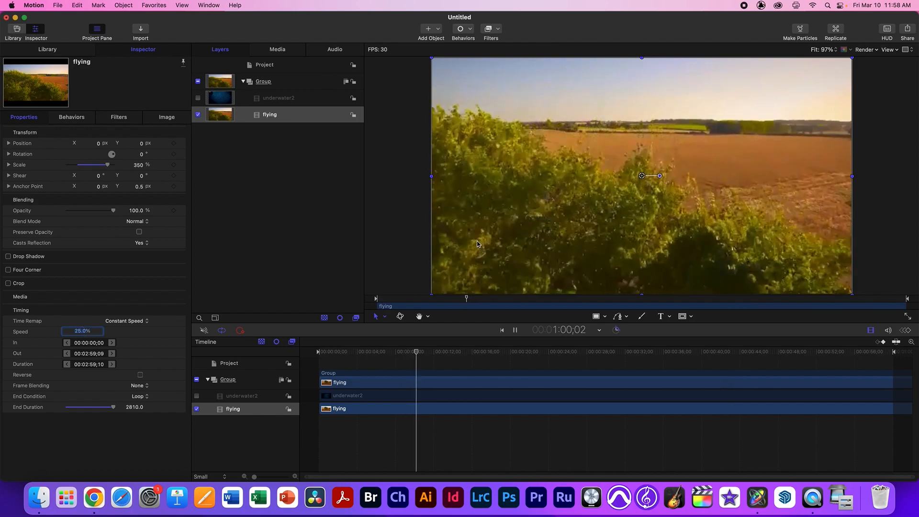
pyautogui.press('space')
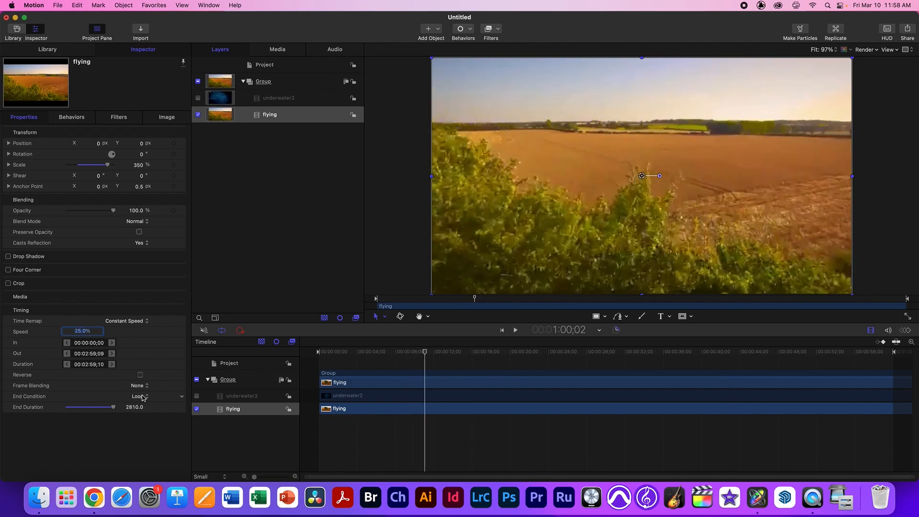
# Set the flying clip's frame blending to Optical Flow and check the analysis in the background task list
pyautogui.click(141, 386)
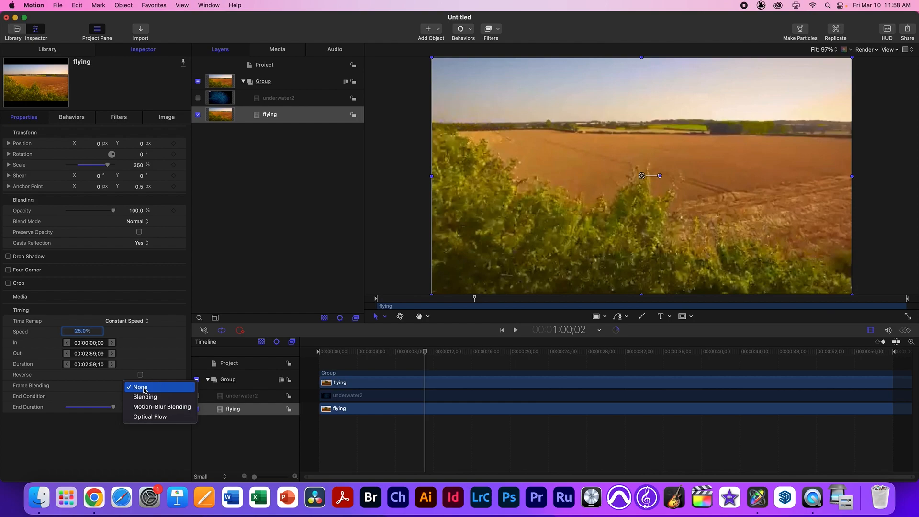
pyautogui.click(152, 416)
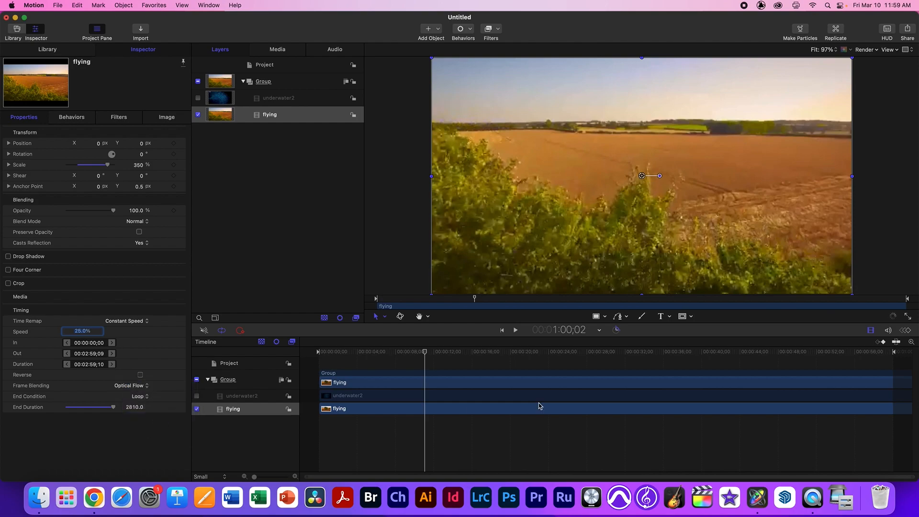
pyautogui.click(893, 319)
pyautogui.moveTo(441, 129); pyautogui.dragTo(416, 182)
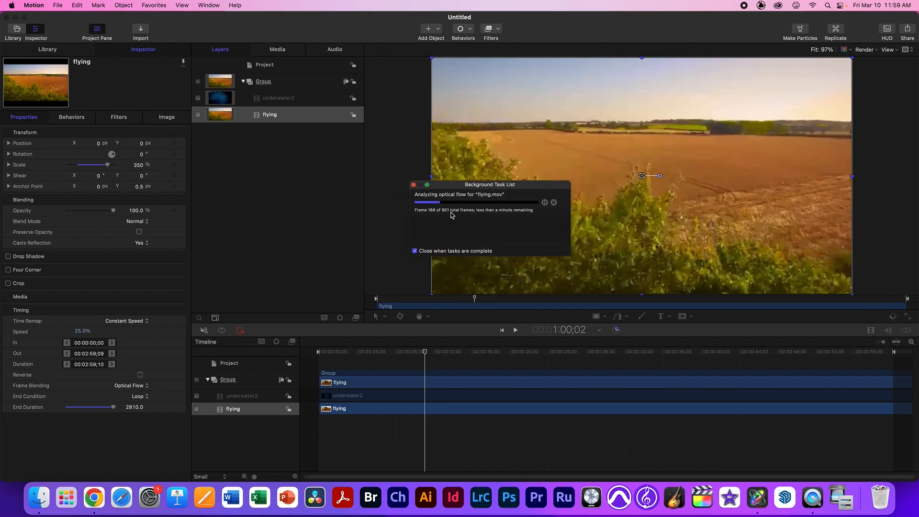
pyautogui.click(414, 185)
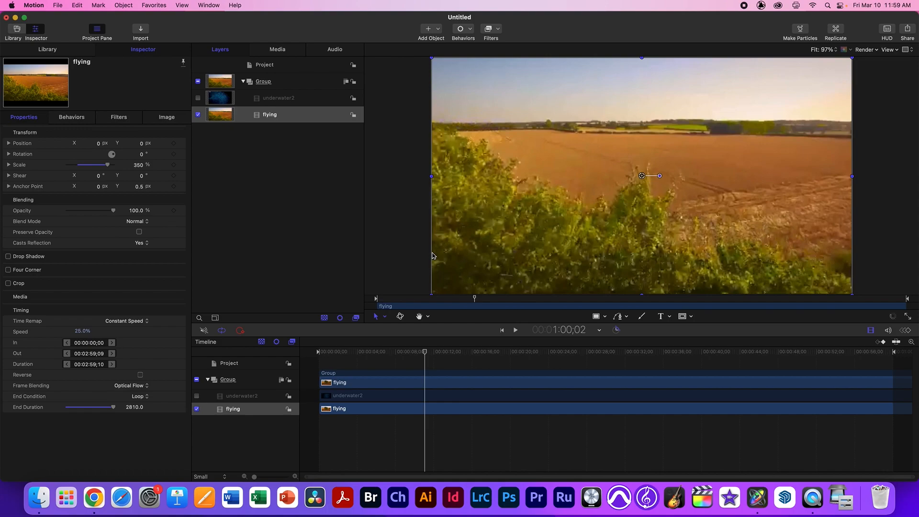
# Play short stretches of the slowed flying clip near the beginning, and return to the project start
pyautogui.moveTo(410, 355); pyautogui.dragTo(334, 359)
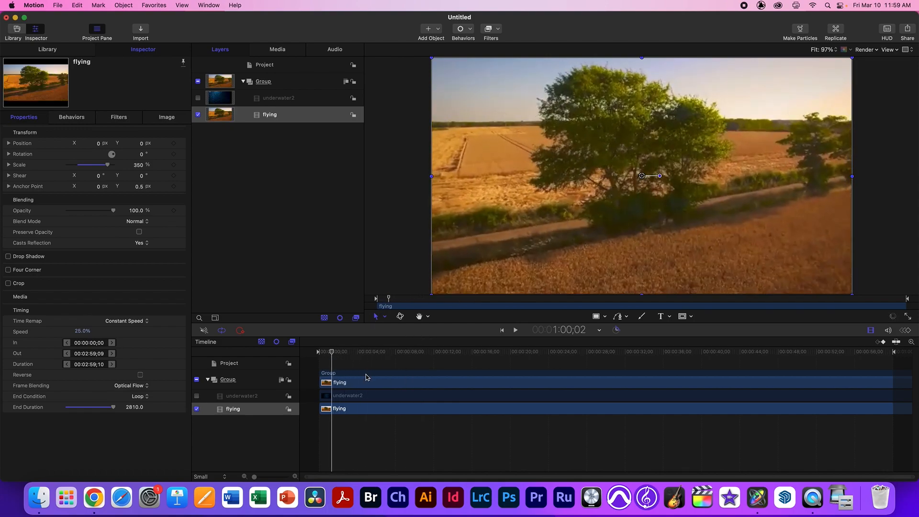
pyautogui.press('space')
pyautogui.press('space')
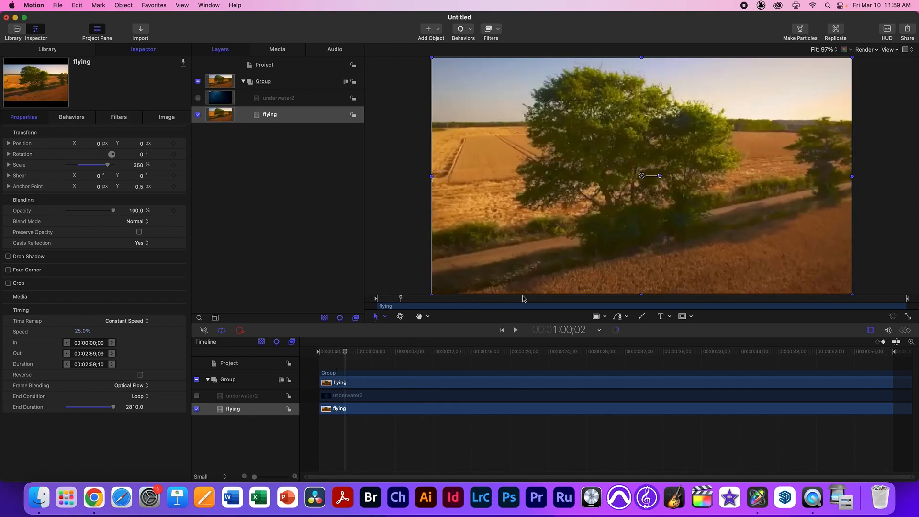
pyautogui.press('space')
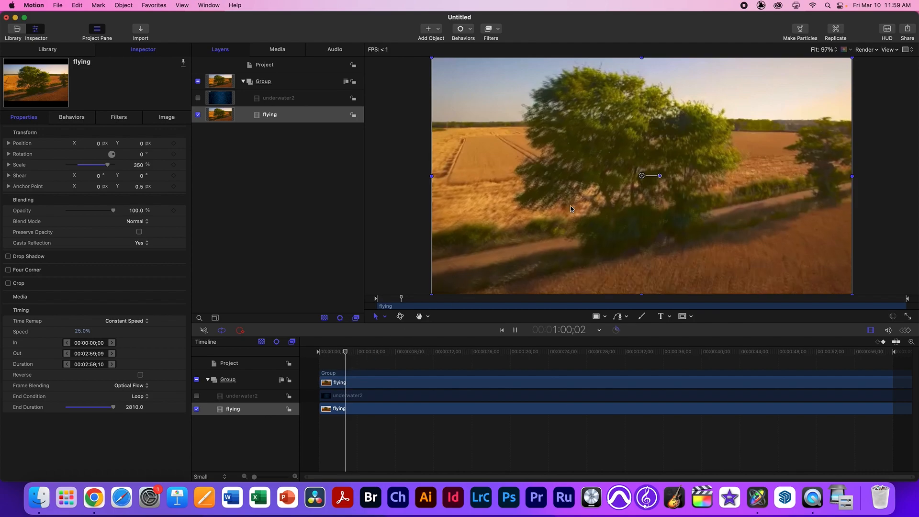
pyautogui.press('space')
pyautogui.moveTo(352, 352); pyautogui.dragTo(325, 355)
pyautogui.press('Home')
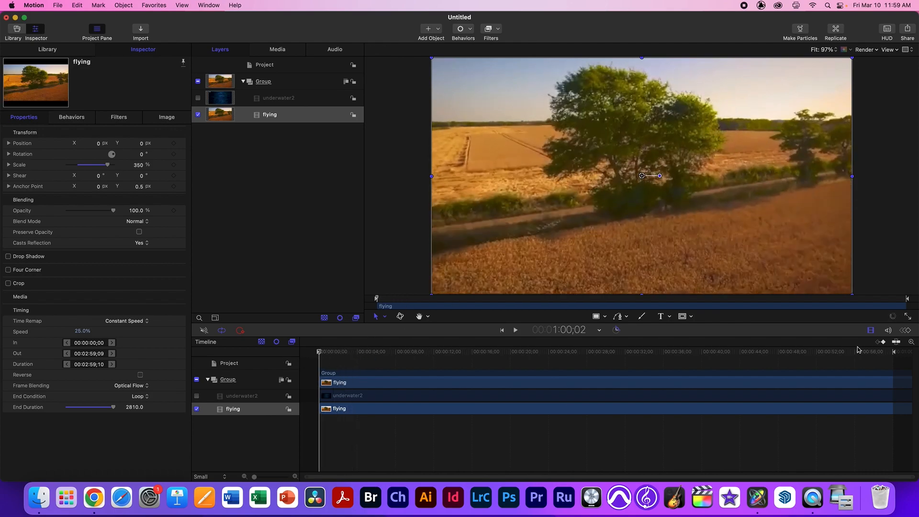
# Let the optical flow analysis of the flying clip finish in the background task list, and play the clip from the start
pyautogui.click(894, 320)
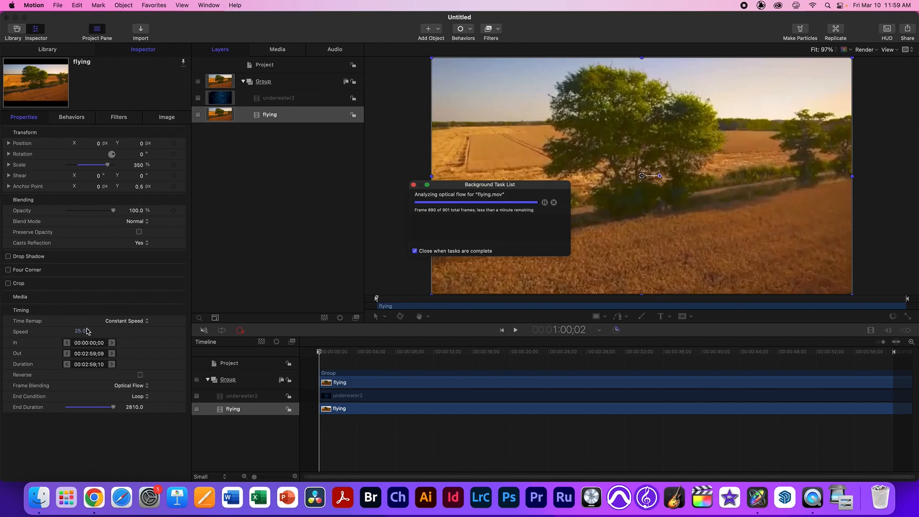
pyautogui.press('space')
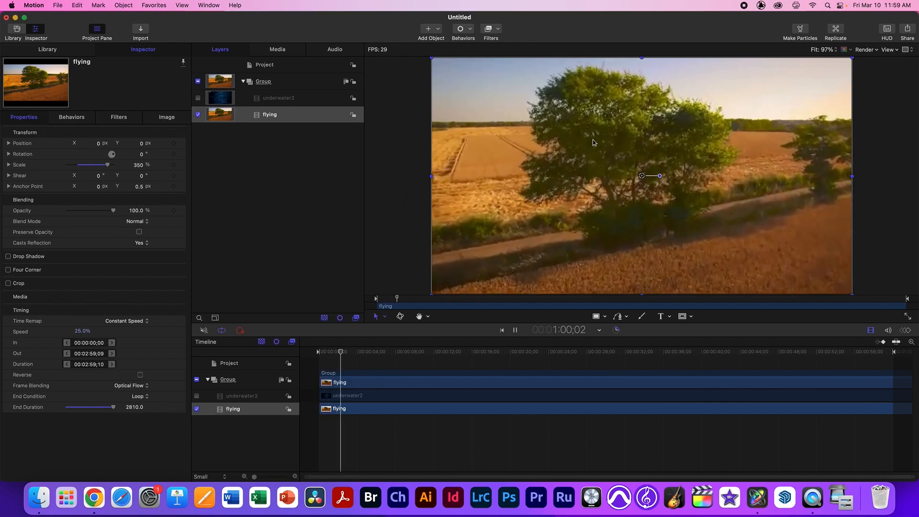
pyautogui.press('space')
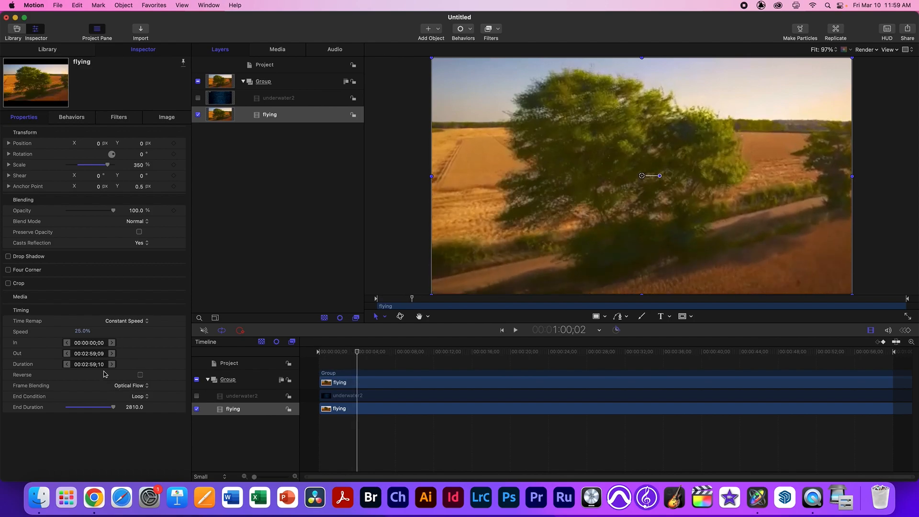
# Change the flying clip's frame blending to Motion-Blur Blending and play it from near the start
pyautogui.click(134, 386)
pyautogui.click(139, 376)
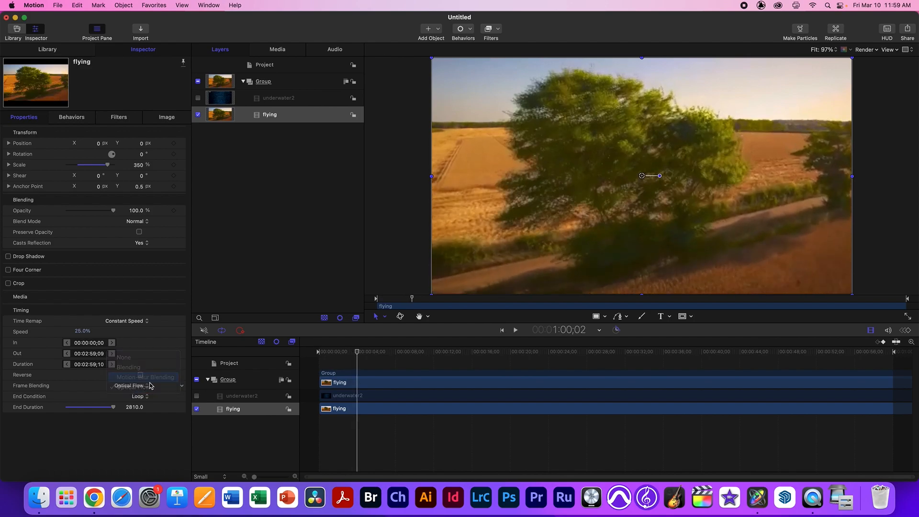
pyautogui.moveTo(357, 353); pyautogui.dragTo(322, 355)
pyautogui.press('space')
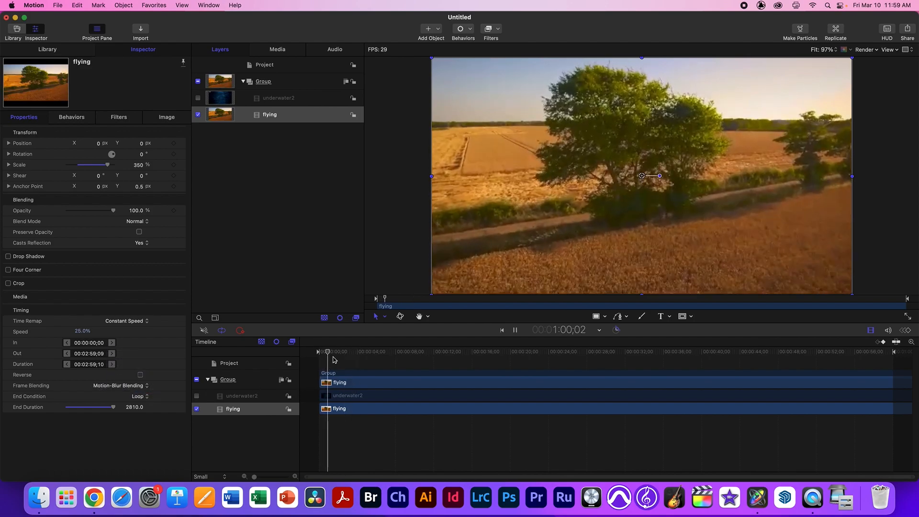
pyautogui.press('space')
# Set the flying clip's constant speed to 100% and extend its loop end duration to 1461 frames
pyautogui.click(82, 330)
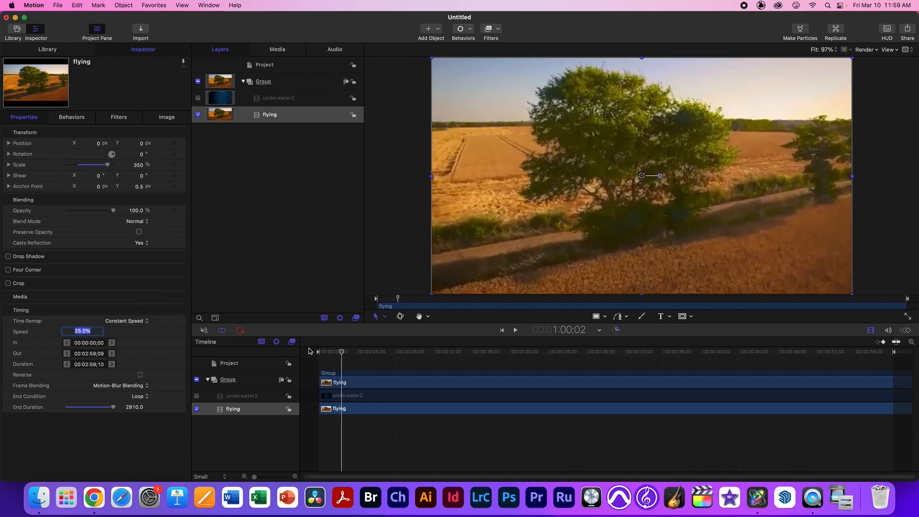
pyautogui.write('100')
pyautogui.press('Return')
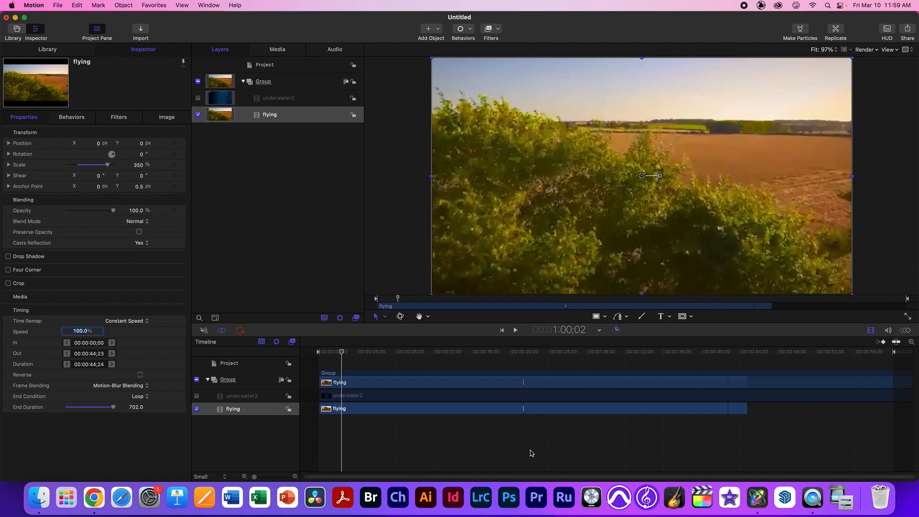
pyautogui.moveTo(135, 408); pyautogui.dragTo(146, 437)
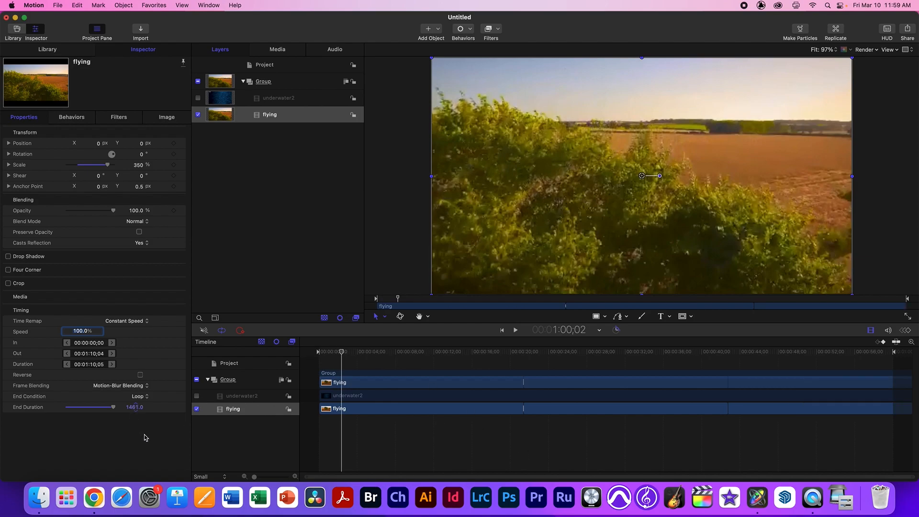
# Enable the underwater2 layer, set its blend mode to Difference, and scrub through the composite
pyautogui.click(196, 396)
pyautogui.moveTo(372, 354); pyautogui.dragTo(457, 352)
pyautogui.click(276, 98)
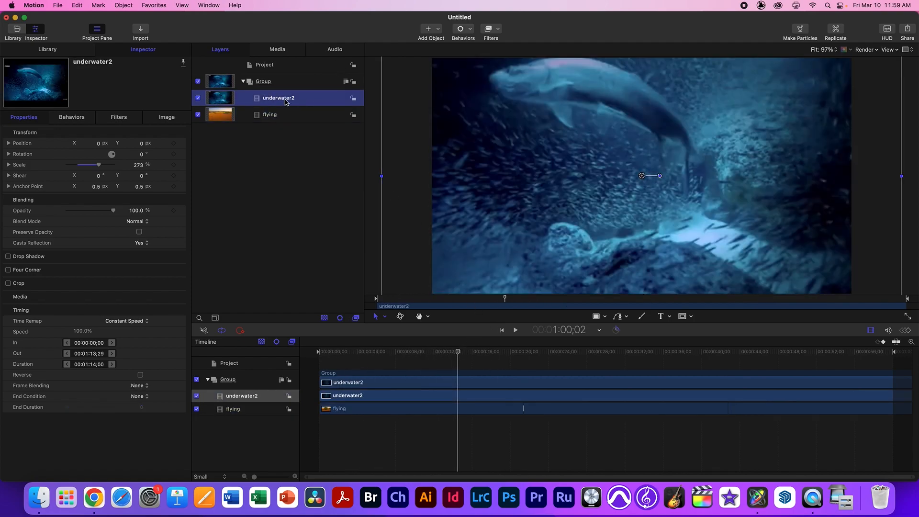
pyautogui.click(131, 222)
pyautogui.click(144, 420)
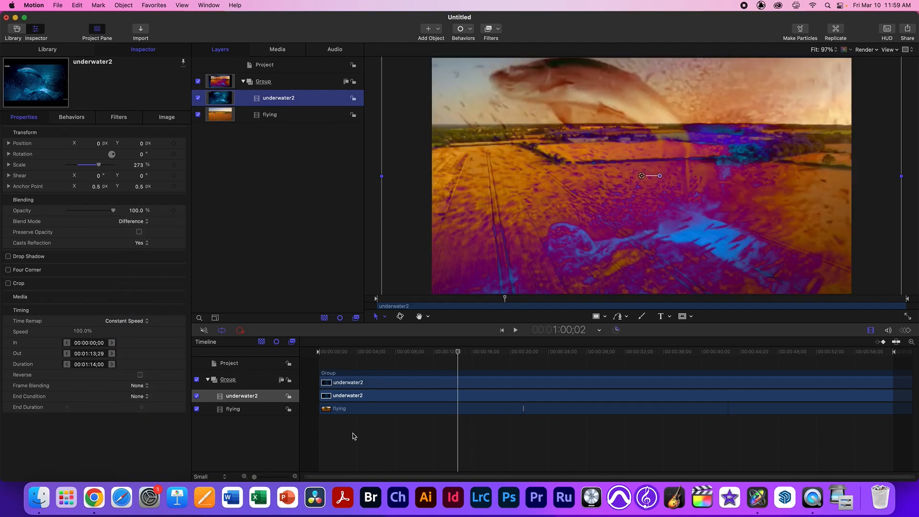
pyautogui.moveTo(459, 358); pyautogui.dragTo(607, 331)
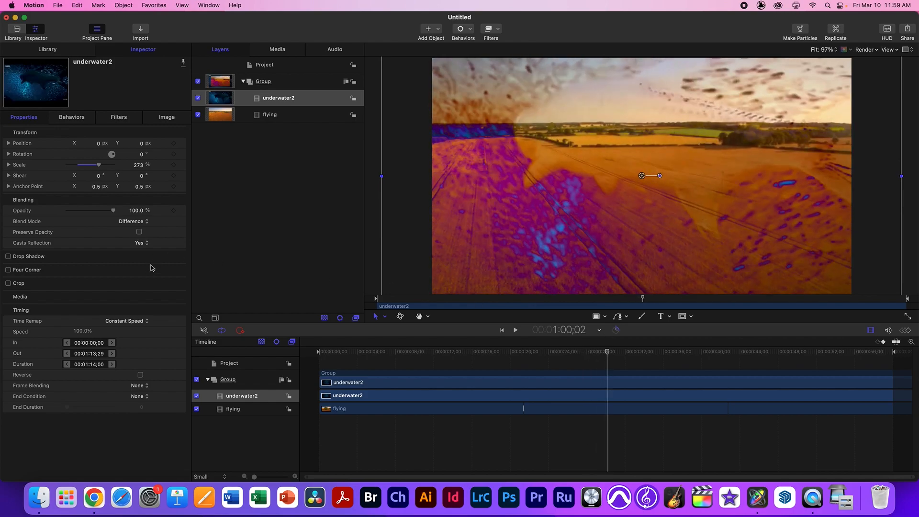
# Try the Hard Light blend mode on the underwater2 layer and play the composite
pyautogui.click(137, 223)
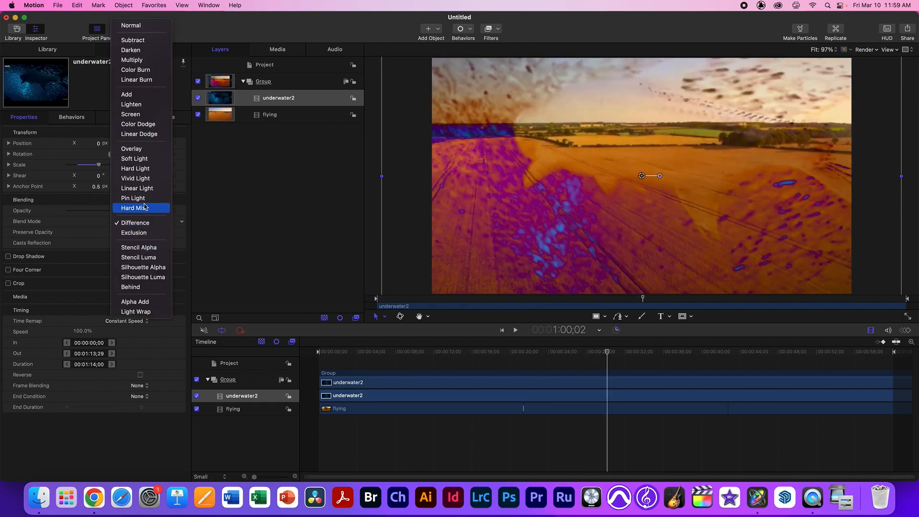
pyautogui.click(142, 169)
pyautogui.press('space')
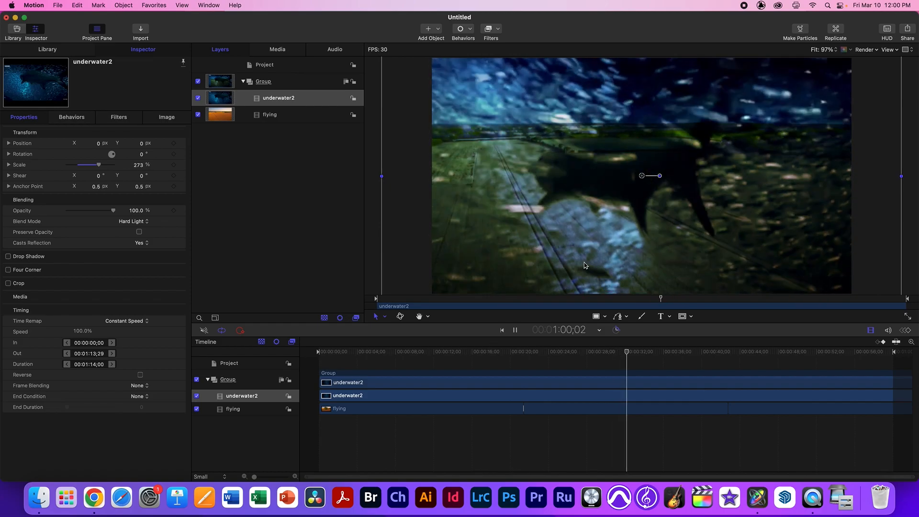
# Compare the Soft Light and Hard Light blend modes on underwater2 during playback, and set the mode back to Difference
pyautogui.click(122, 221)
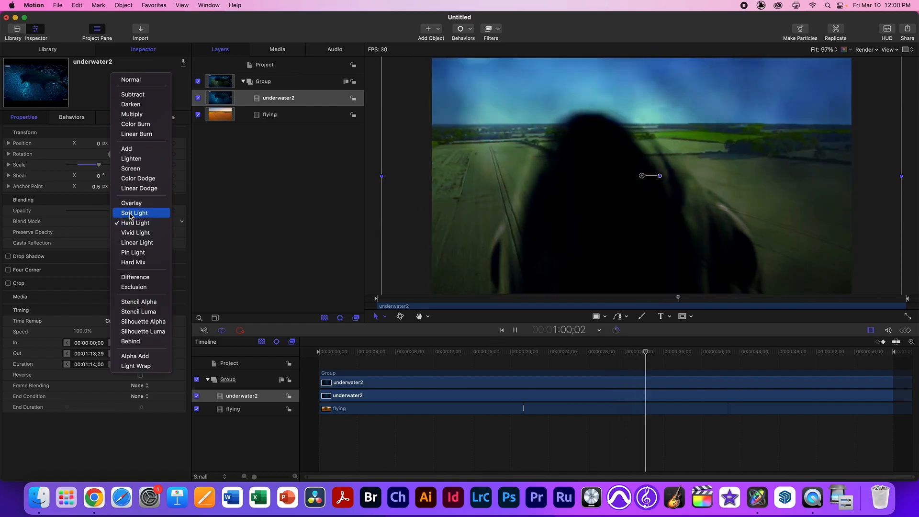
pyautogui.click(126, 213)
pyautogui.click(123, 225)
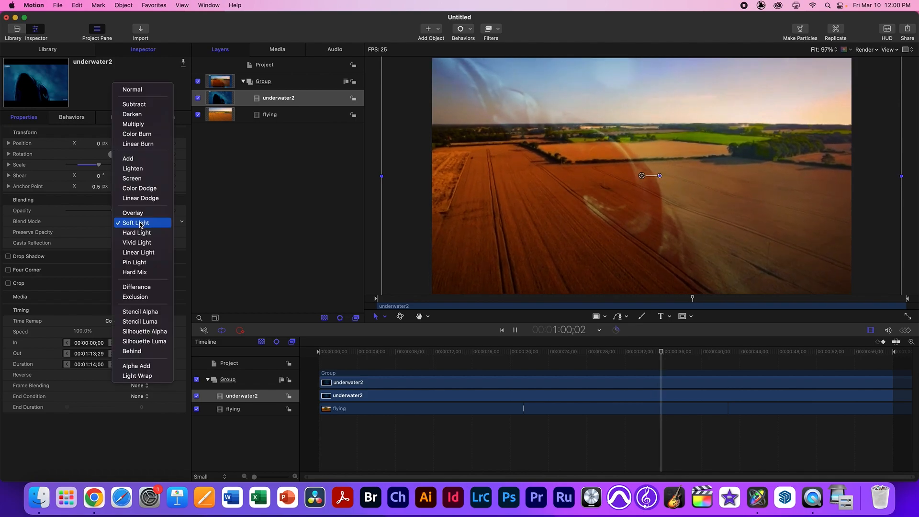
pyautogui.click(128, 234)
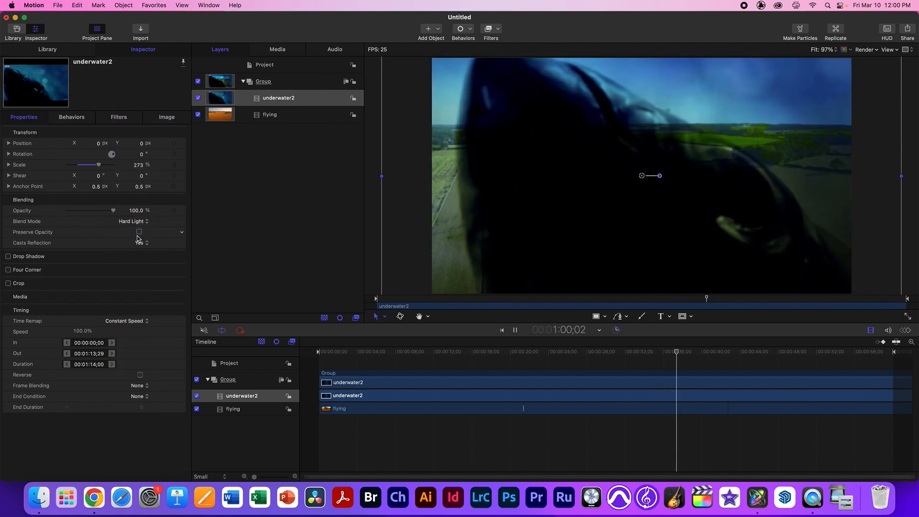
pyautogui.click(132, 221)
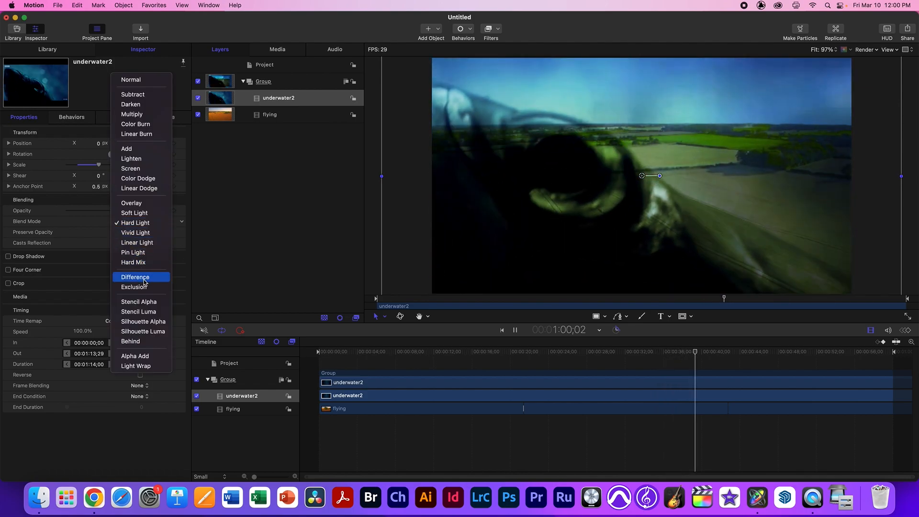
pyautogui.click(152, 280)
# Reduce the underwater2 layer's opacity to 47.55%, scale it to 320%, and return to the project start
pyautogui.moveTo(113, 210); pyautogui.dragTo(89, 211)
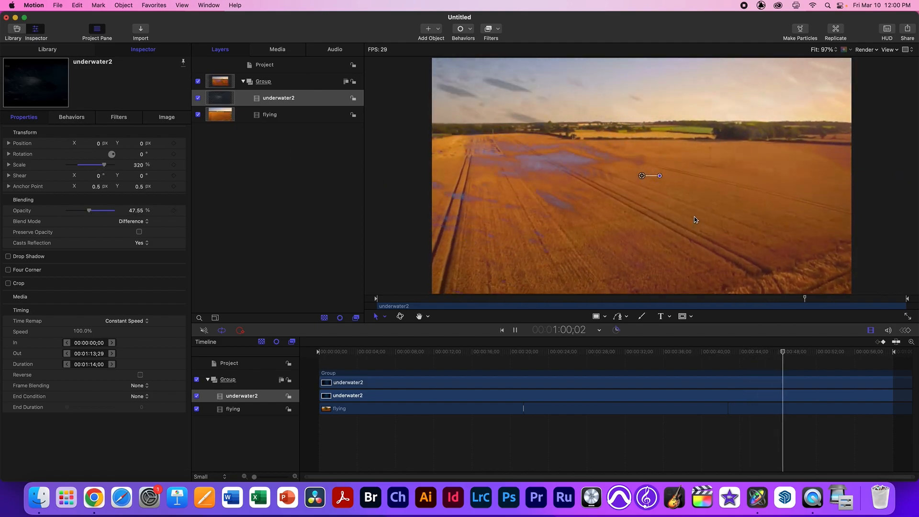
pyautogui.press('space')
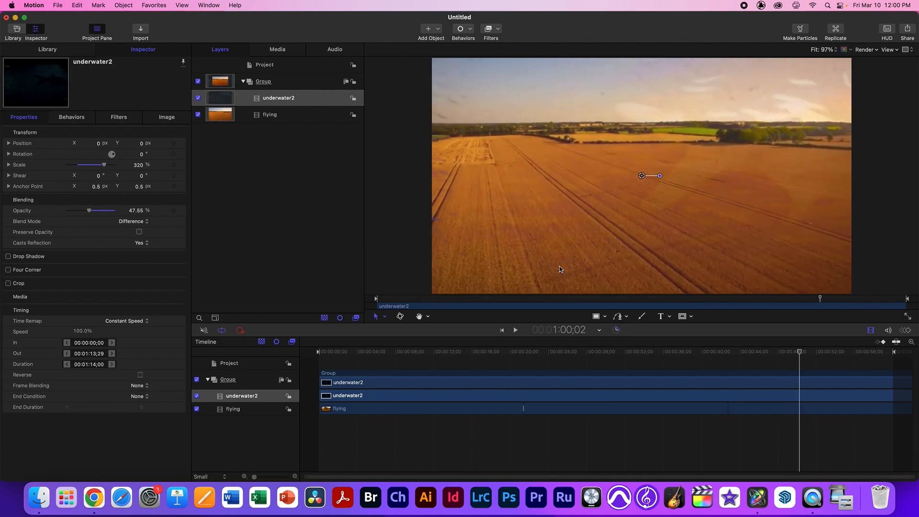
pyautogui.click(452, 353)
pyautogui.press('Home')
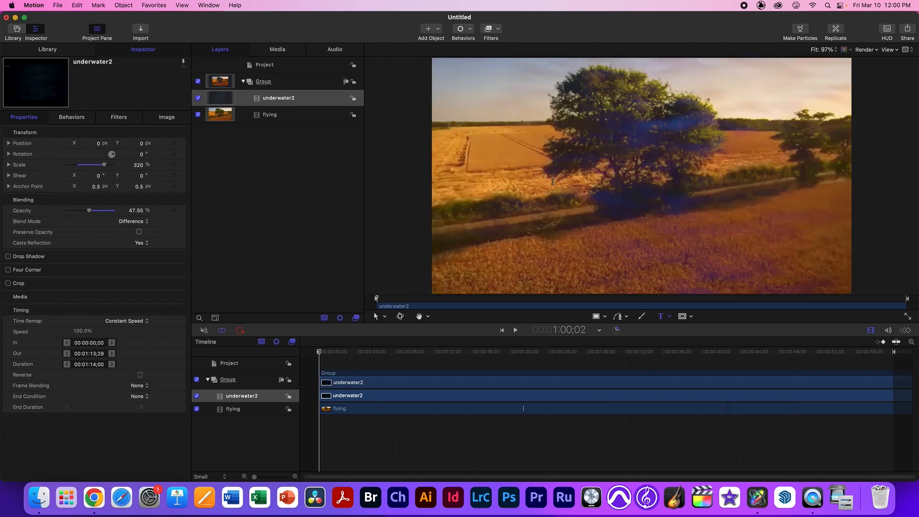
# Add the title "Text Text Text" over the field and set its font size to 265
pyautogui.click(496, 172)
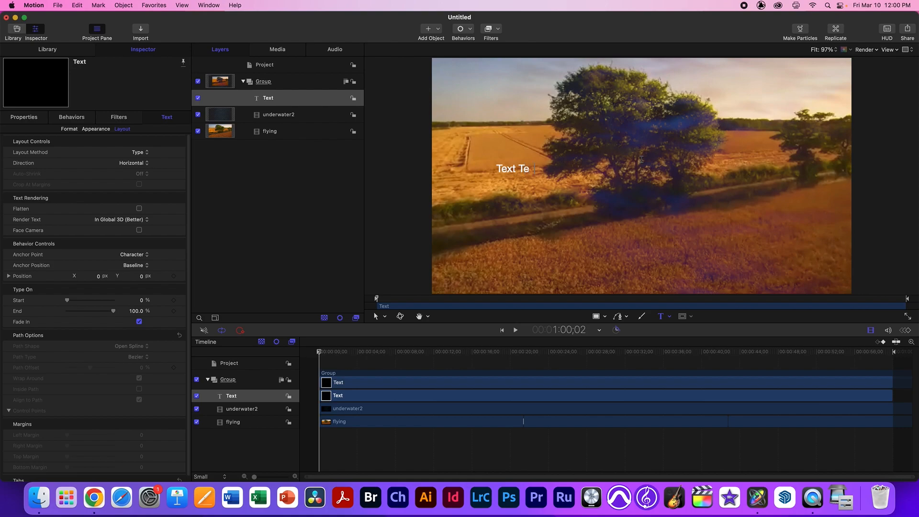
pyautogui.press('super+a')
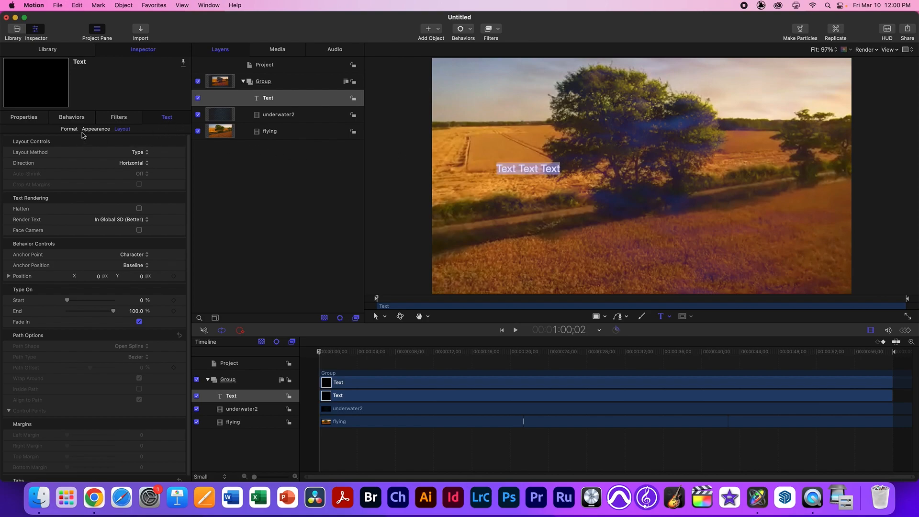
pyautogui.click(69, 129)
pyautogui.moveTo(98, 191); pyautogui.dragTo(110, 191)
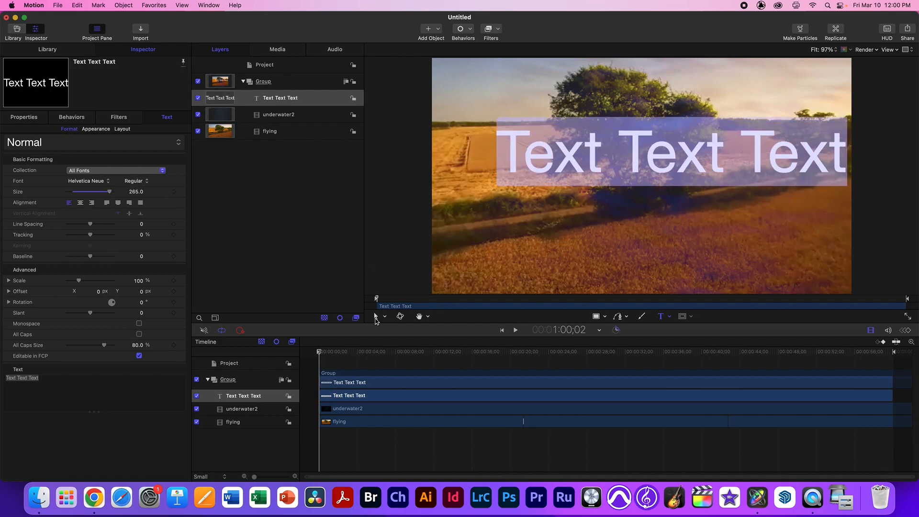
# Move the title to the middle of the canvas and scrub forward a few seconds to check it
pyautogui.click(376, 316)
pyautogui.moveTo(497, 169); pyautogui.dragTo(468, 199)
pyautogui.moveTo(330, 351); pyautogui.dragTo(361, 352)
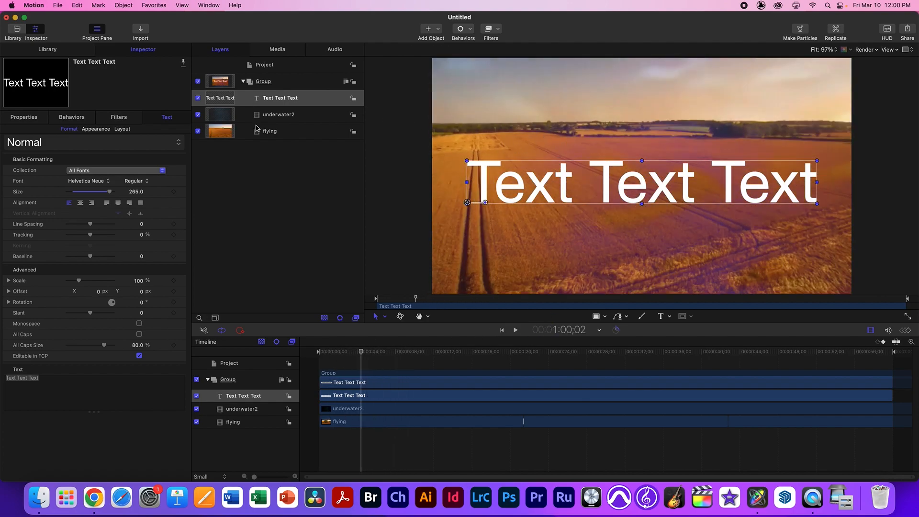
# Reorder the underwater2 layer above the title and raise its opacity to 100%
pyautogui.click(272, 97)
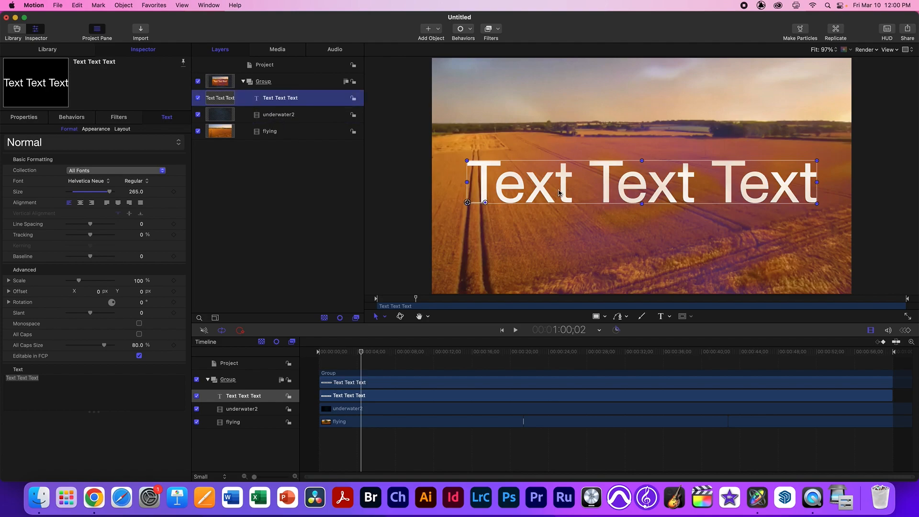
pyautogui.moveTo(275, 116); pyautogui.dragTo(280, 96)
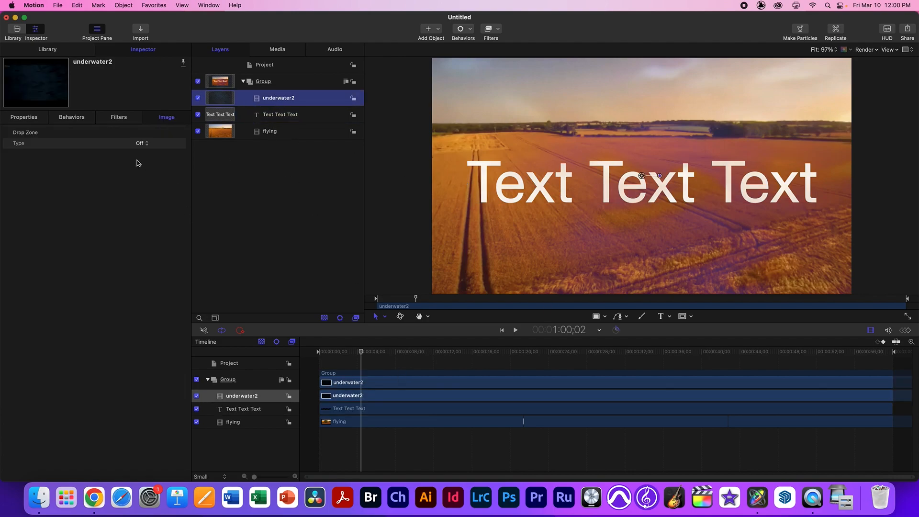
pyautogui.click(24, 118)
pyautogui.moveTo(89, 210); pyautogui.dragTo(121, 213)
pyautogui.press('space')
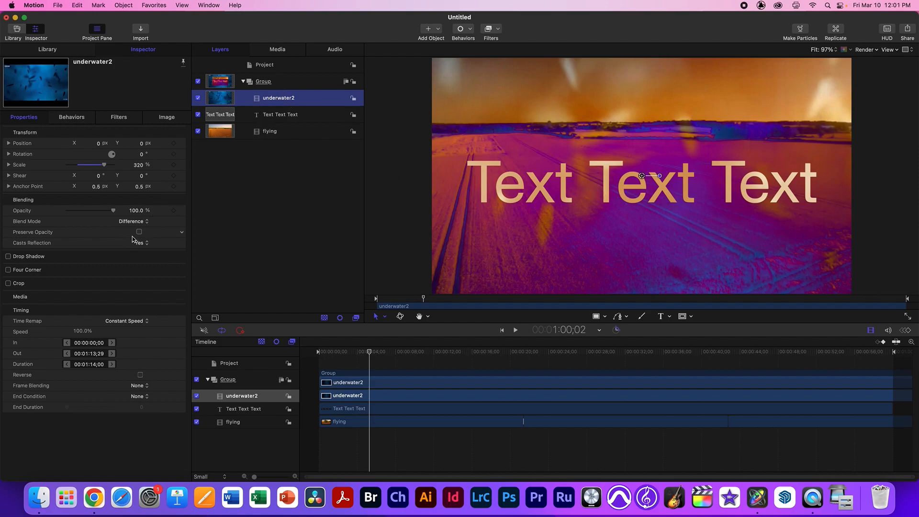
# Set the underwater2 layer's blend mode to Hard Light and play the composite to preview the blend
pyautogui.click(140, 222)
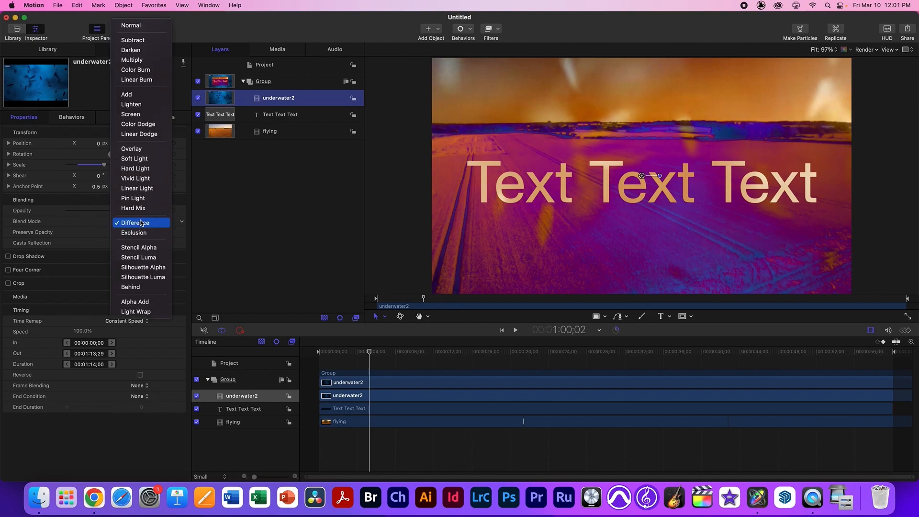
pyautogui.click(149, 175)
pyautogui.press('space')
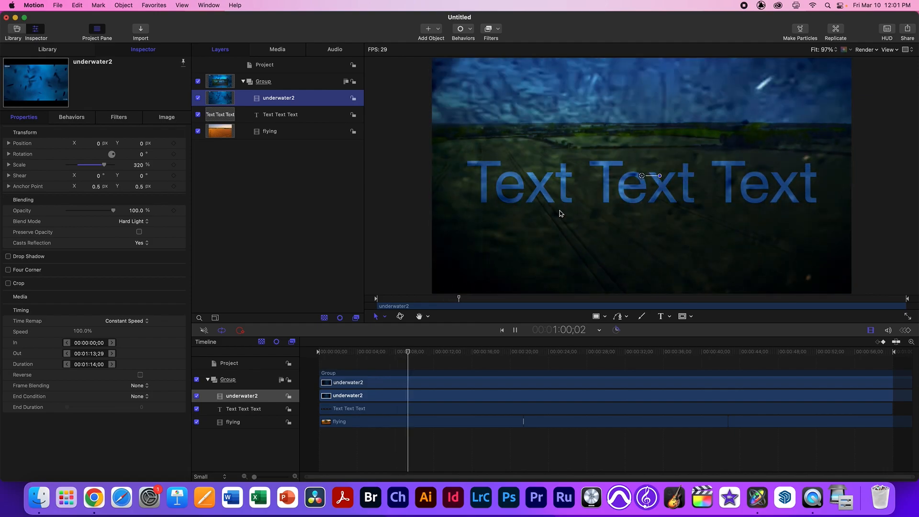
pyautogui.press('space')
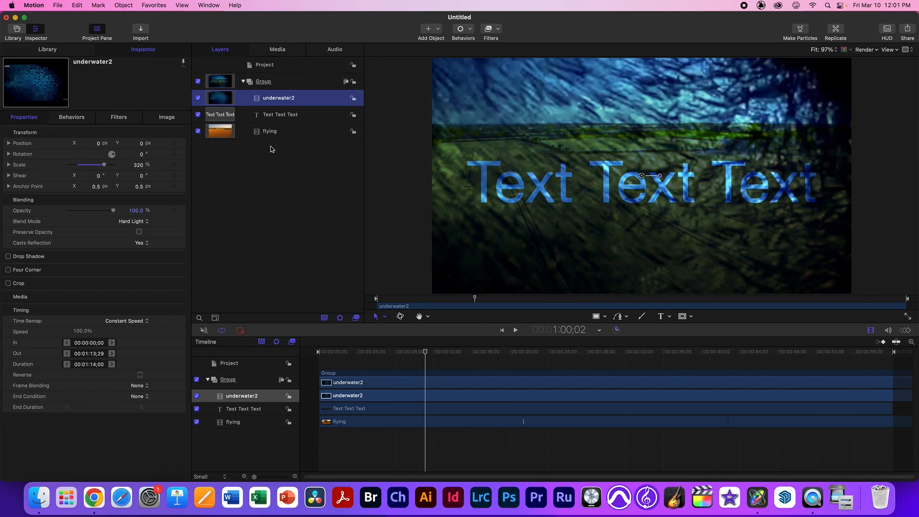
# Move the title slightly down and to the left, to about X -811, Y -130 px, and open its text appearance settings
pyautogui.click(282, 117)
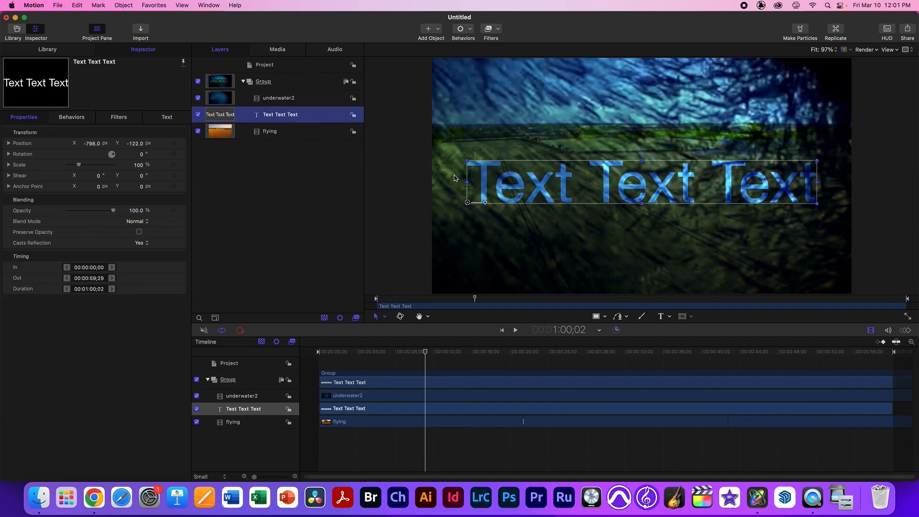
pyautogui.moveTo(567, 190); pyautogui.dragTo(564, 192)
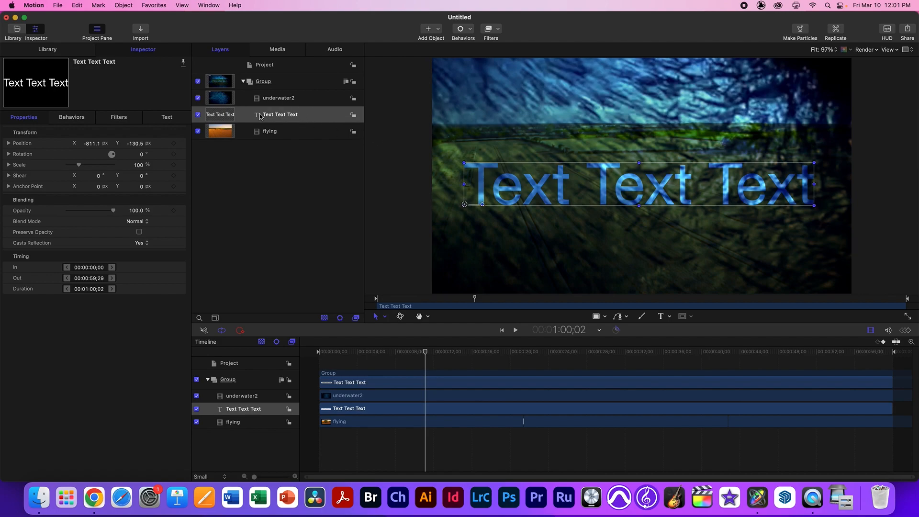
pyautogui.click(167, 117)
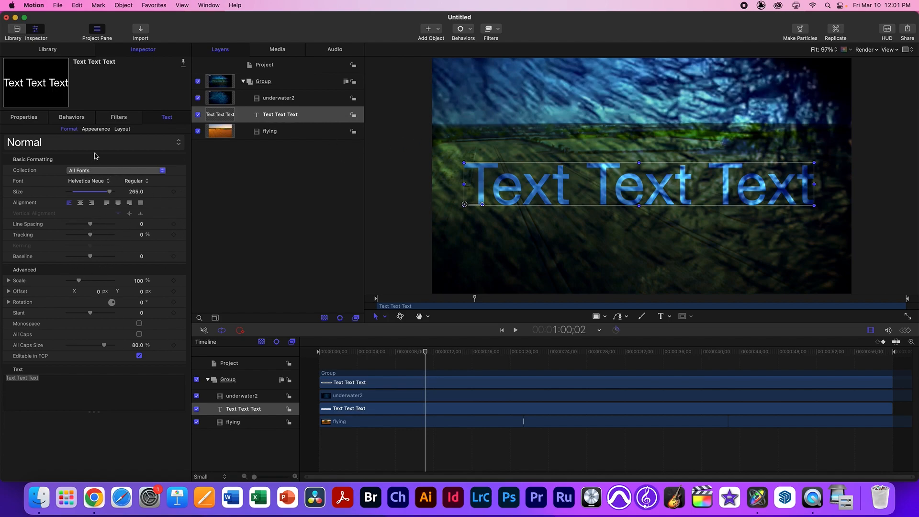
pyautogui.click(108, 129)
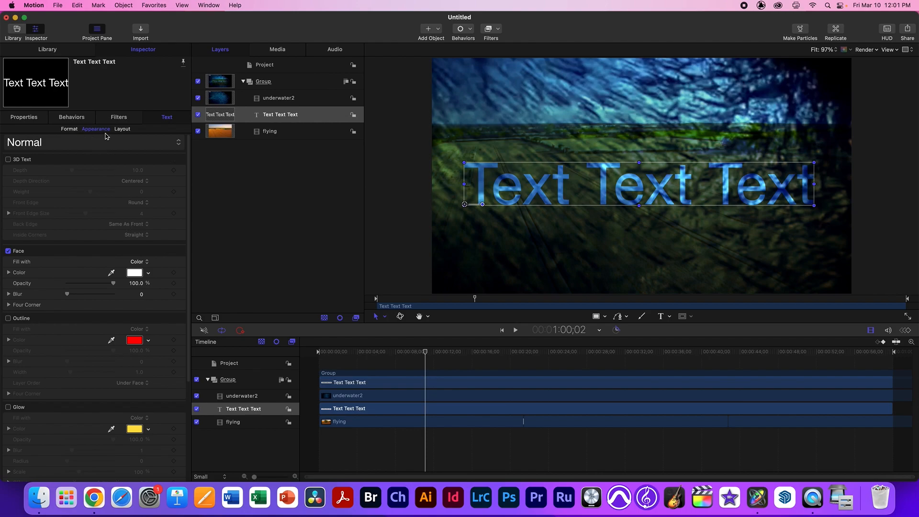
# Try a Vertical layout direction for the title and reposition it, and undo these changes
pyautogui.click(123, 129)
pyautogui.click(141, 164)
pyautogui.click(139, 174)
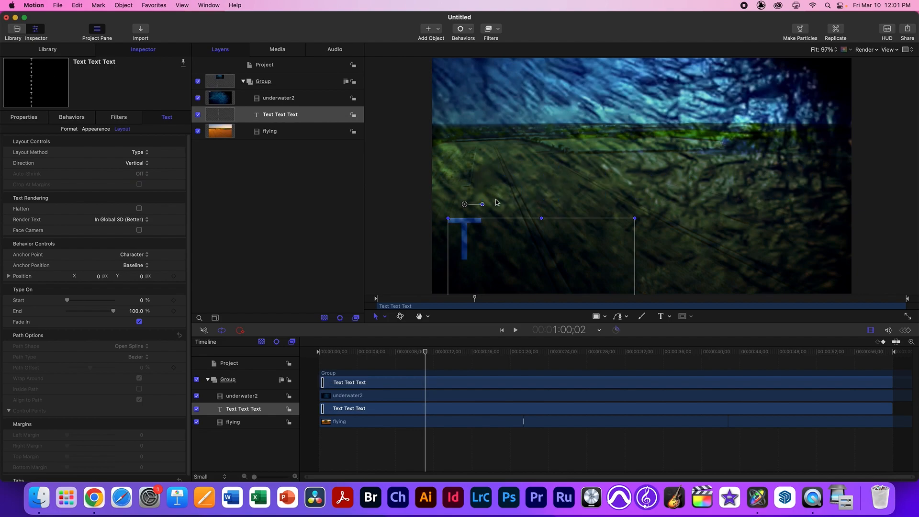
pyautogui.moveTo(484, 246); pyautogui.dragTo(500, 136)
pyautogui.press('super+z')
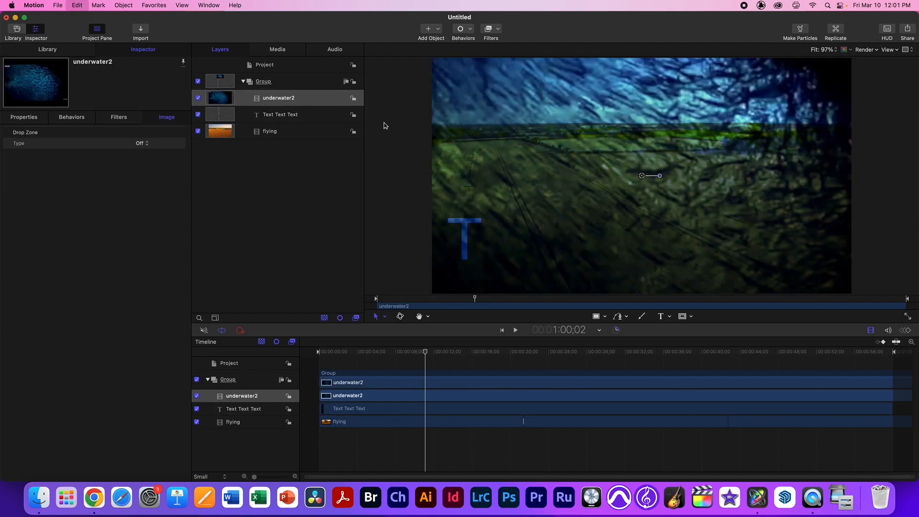
pyautogui.click(283, 114)
pyautogui.moveTo(477, 252); pyautogui.dragTo(478, 210)
pyautogui.press('super+z')
pyautogui.press('super+z')
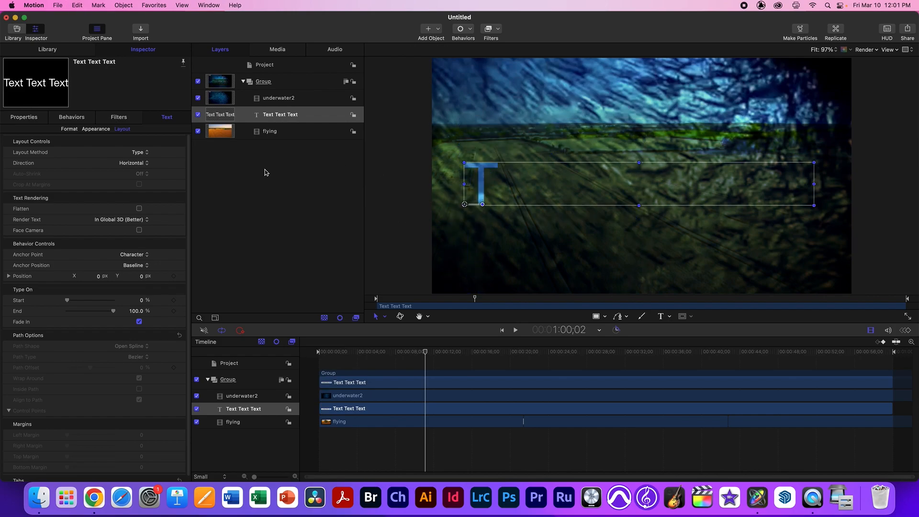
# Set the title's font size to 274 and its tracking to -3.21%, checking it on an earlier frame
pyautogui.moveTo(437, 354); pyautogui.dragTo(390, 346)
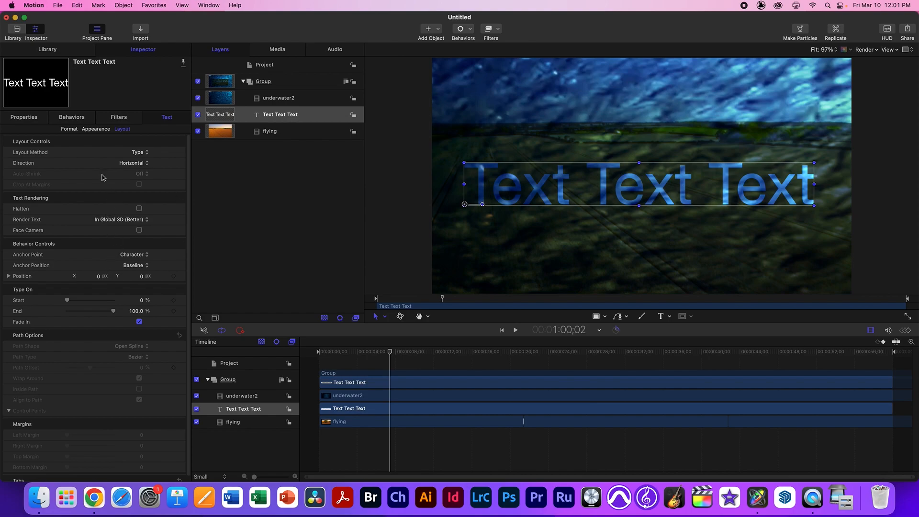
pyautogui.click(78, 129)
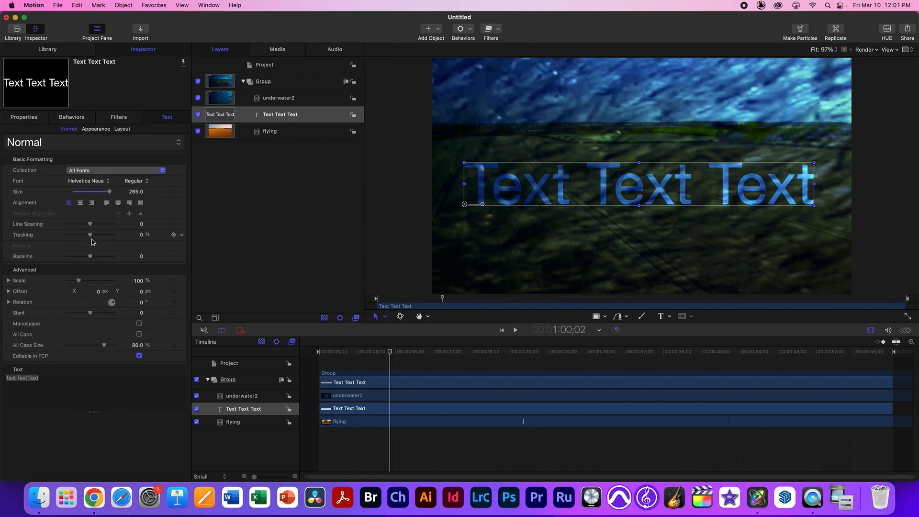
pyautogui.moveTo(90, 235)
pyautogui.mouseDown()
pyautogui.moveTo(100, 234)
pyautogui.moveTo(90, 235)
pyautogui.mouseUp()
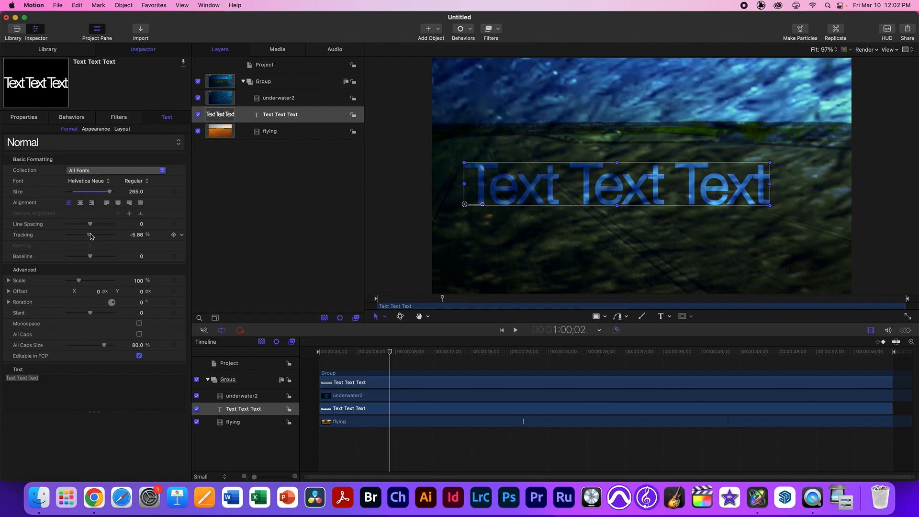
pyautogui.moveTo(110, 193); pyautogui.dragTo(90, 238)
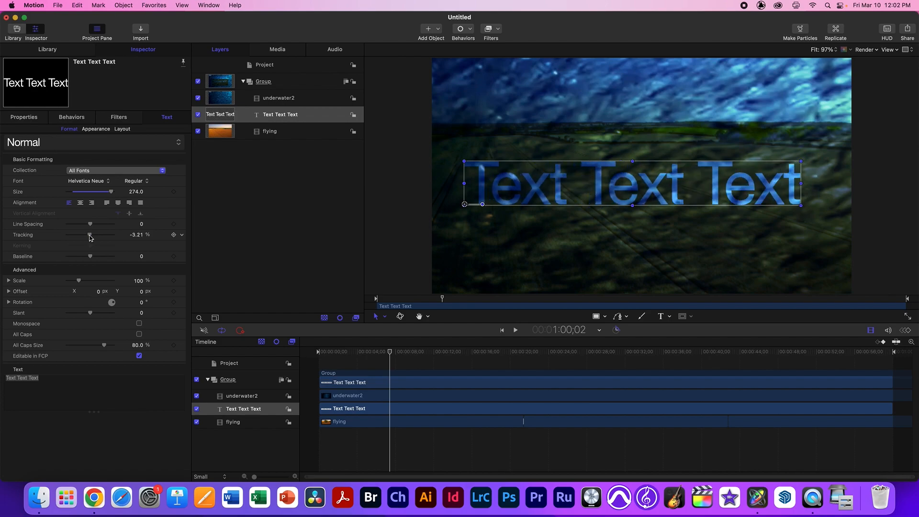
# Add an Oscillate parameter behavior to the title's tracking and reduce its amplitude to 4.97% during playback
pyautogui.click(181, 237)
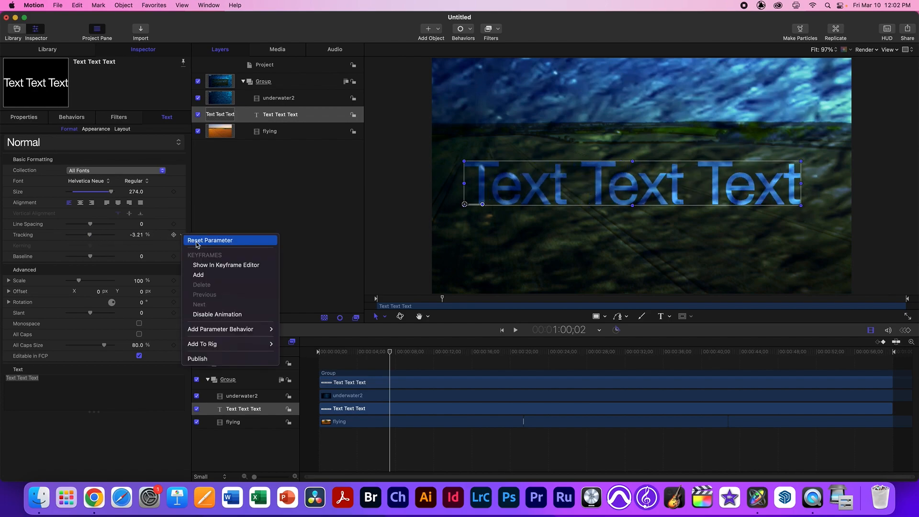
pyautogui.moveTo(270, 329)
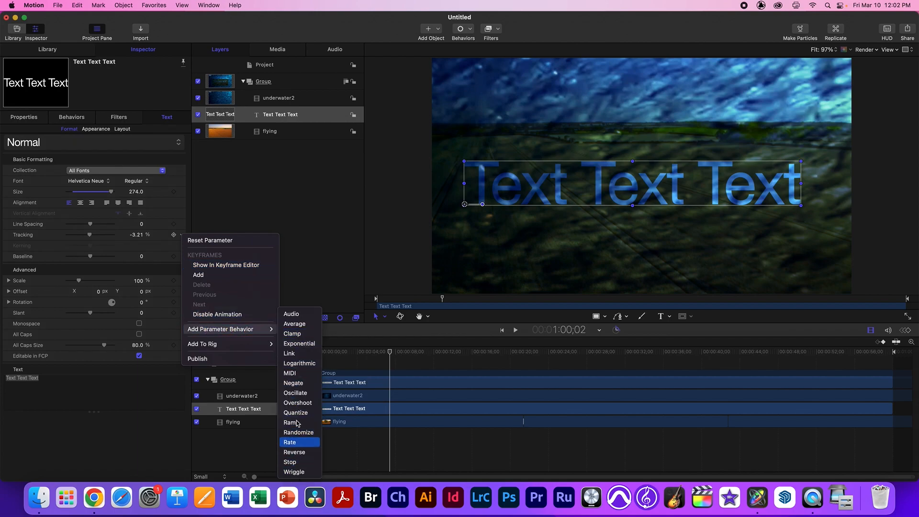
pyautogui.click(304, 395)
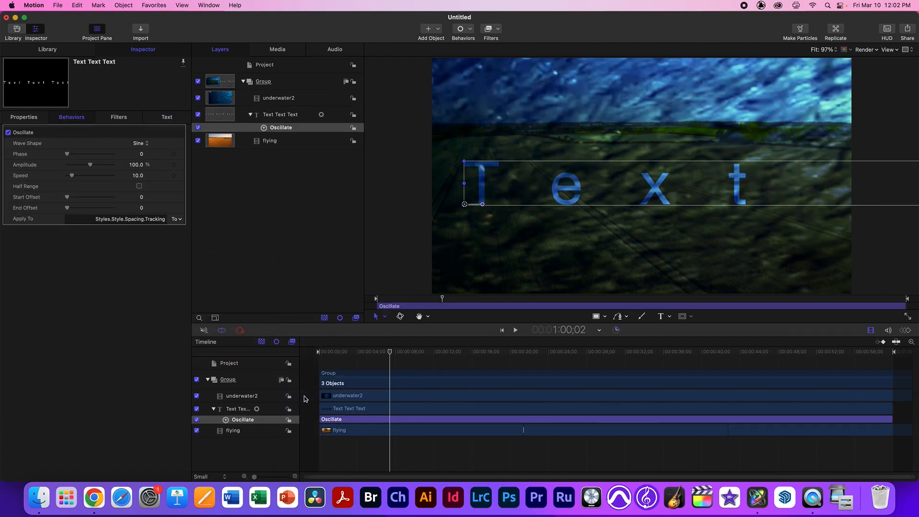
pyautogui.press('space')
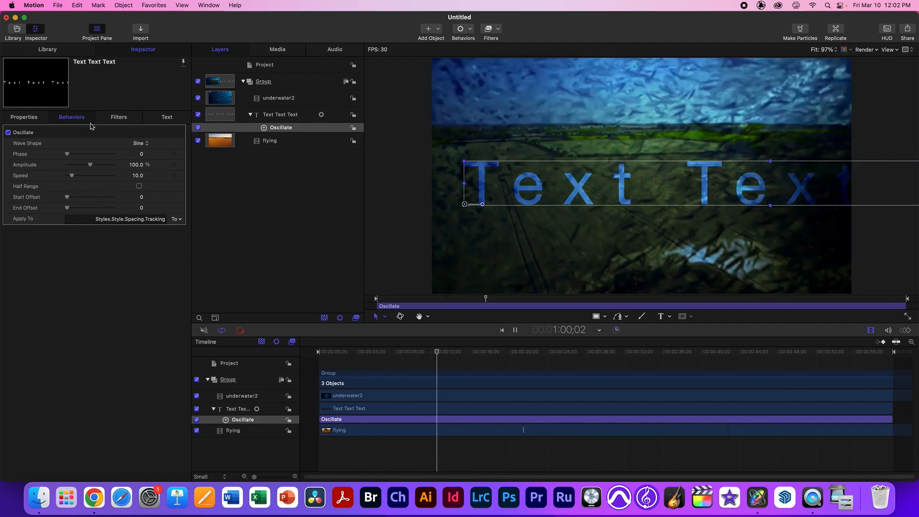
pyautogui.moveTo(91, 165); pyautogui.dragTo(71, 172)
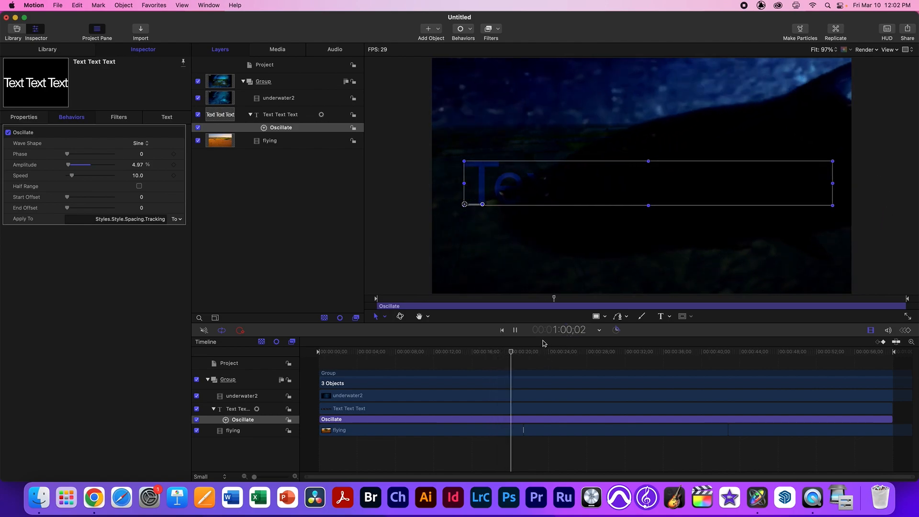
# Lower the underwater2 layer's opacity to 96.66% during playback and stop the playback
pyautogui.click(404, 238)
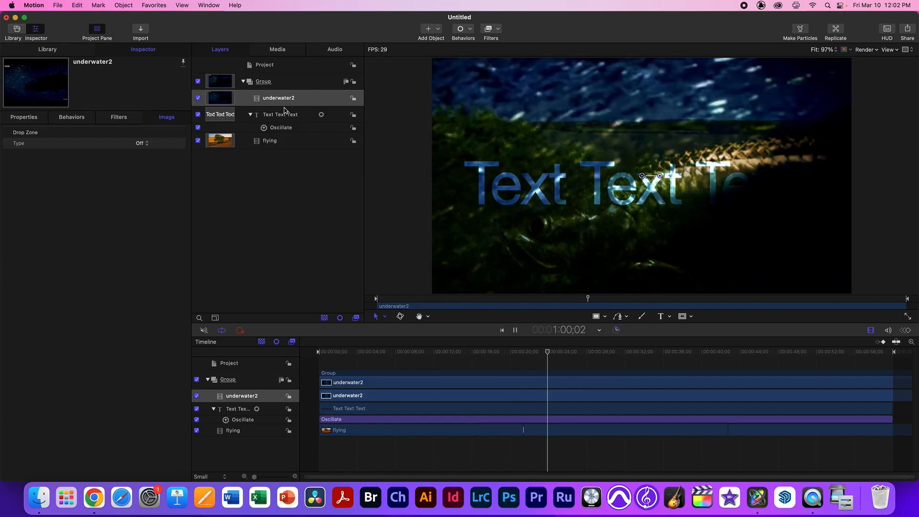
pyautogui.click(269, 103)
pyautogui.click(24, 116)
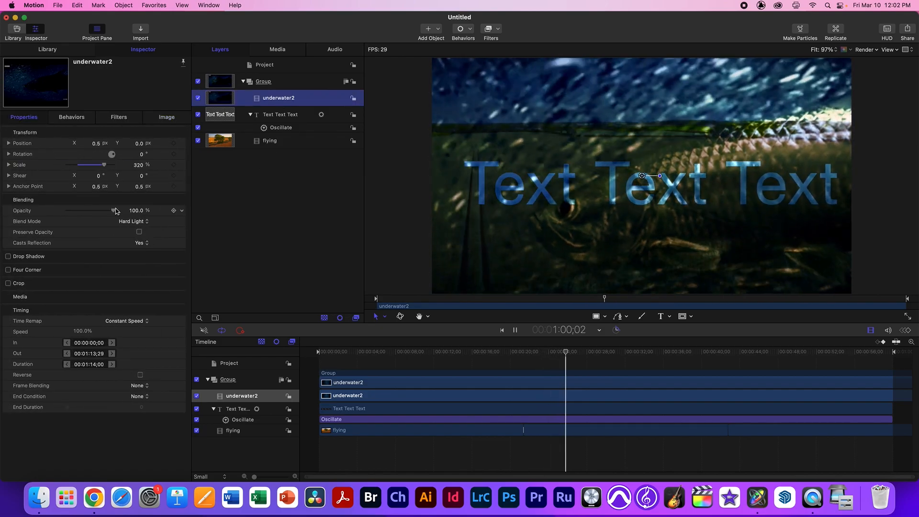
pyautogui.moveTo(100, 213); pyautogui.dragTo(111, 213)
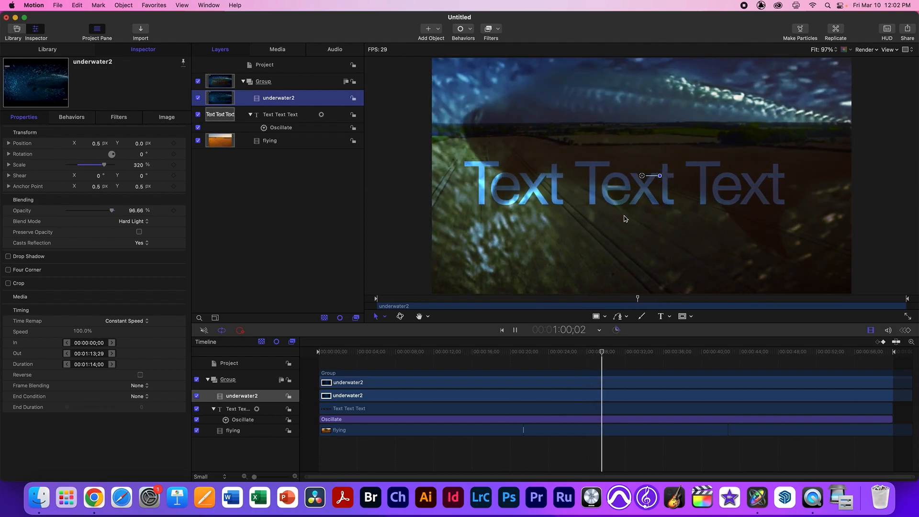
pyautogui.press('space')
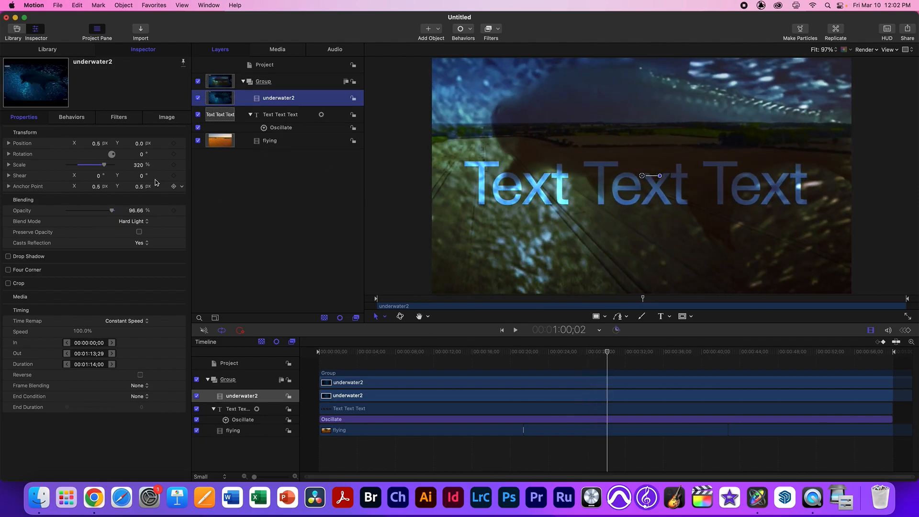
# Disable the Oscillate behavior on the title
pyautogui.click(167, 118)
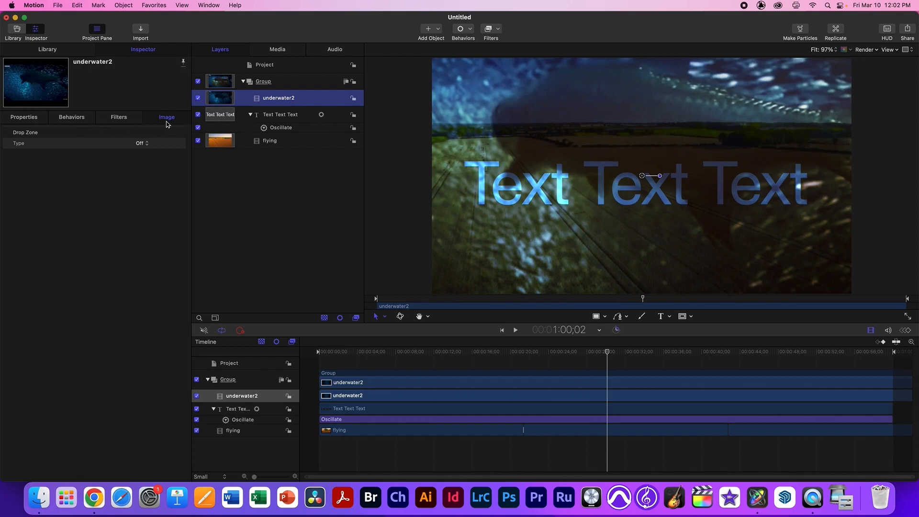
pyautogui.click(279, 116)
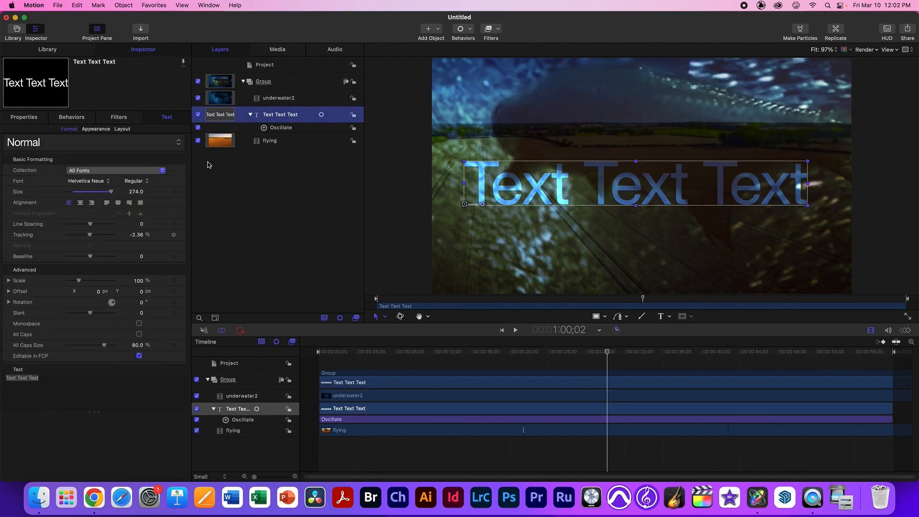
pyautogui.click(289, 129)
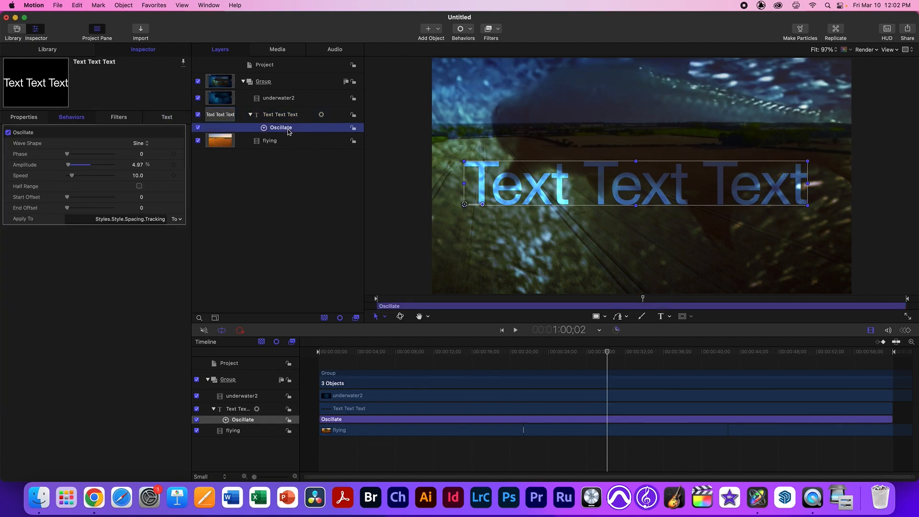
pyautogui.click(198, 127)
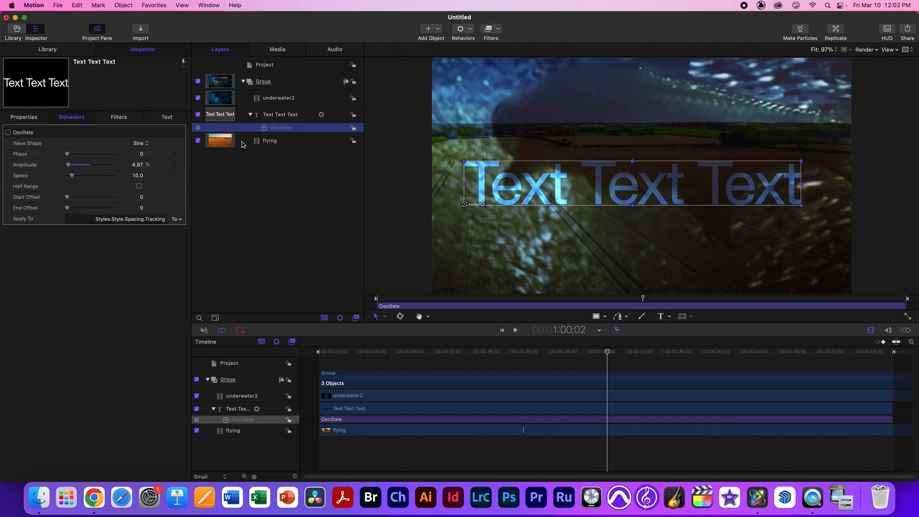
# Add the Breeze In behavior from the Text-Subtle category to the title and extend it to about 7 seconds
pyautogui.click(471, 32)
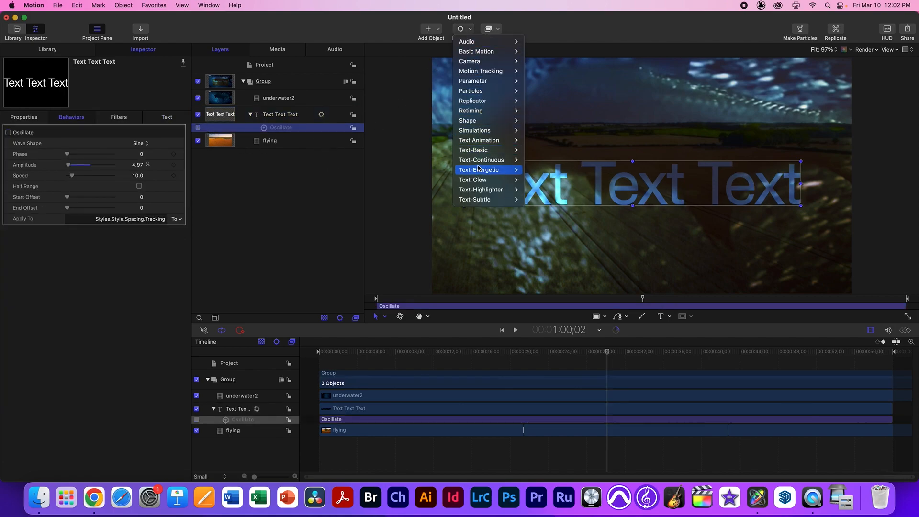
pyautogui.moveTo(463, 201)
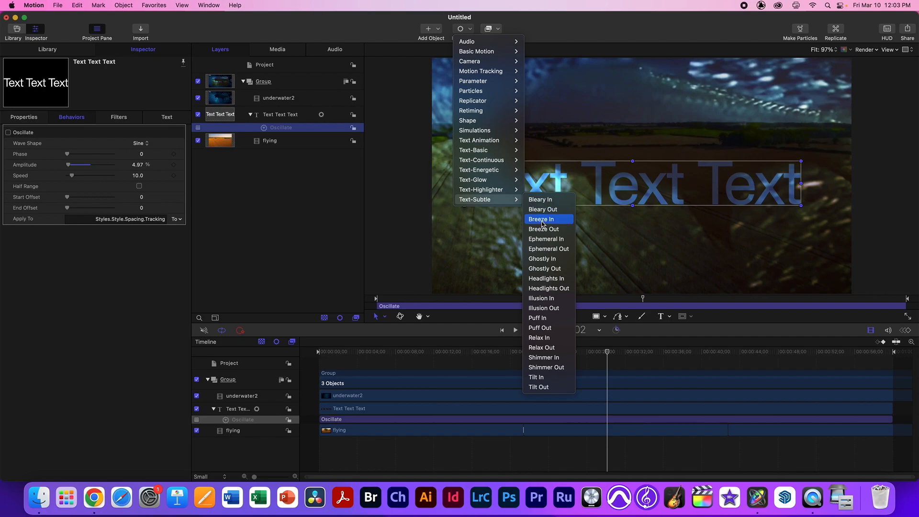
pyautogui.click(541, 220)
pyautogui.moveTo(337, 419); pyautogui.dragTo(382, 419)
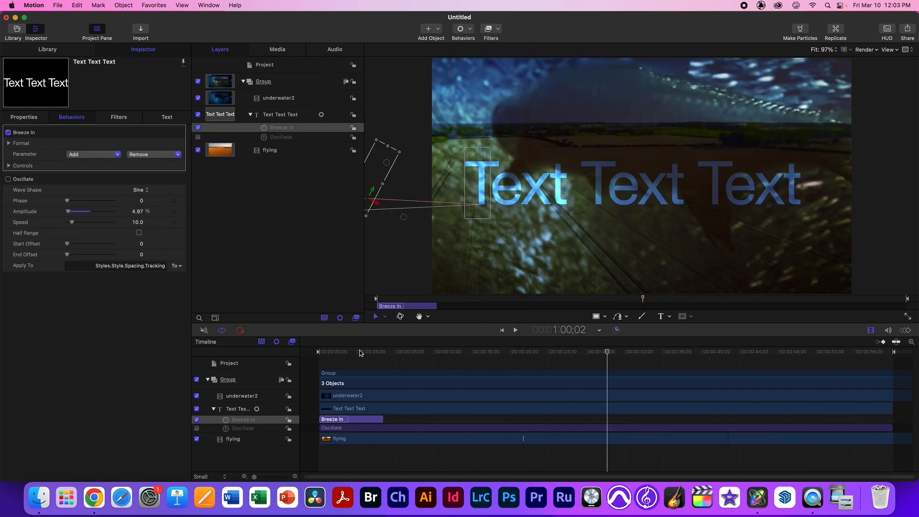
# Play the title's entrance animation from the project start and scrub back to a frame partway through it
pyautogui.moveTo(360, 351); pyautogui.dragTo(319, 352)
pyautogui.press('space')
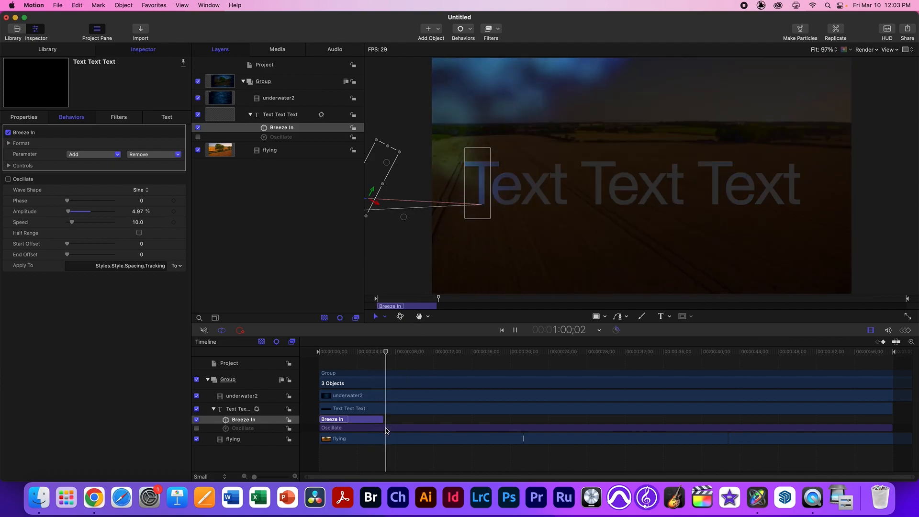
pyautogui.press('space')
pyautogui.moveTo(382, 354); pyautogui.dragTo(363, 353)
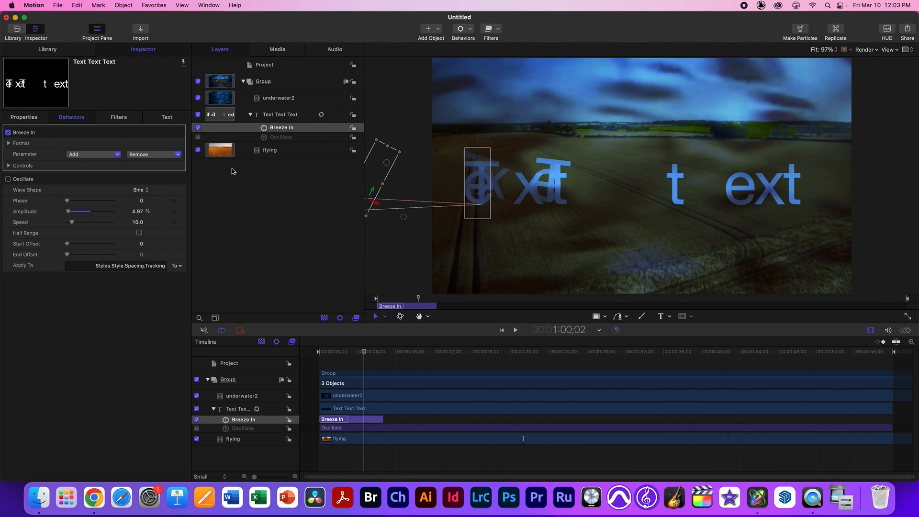
# Set the Breeze In behavior to animate the title by Word and play the entrance to check it
pyautogui.click(9, 144)
pyautogui.click(9, 198)
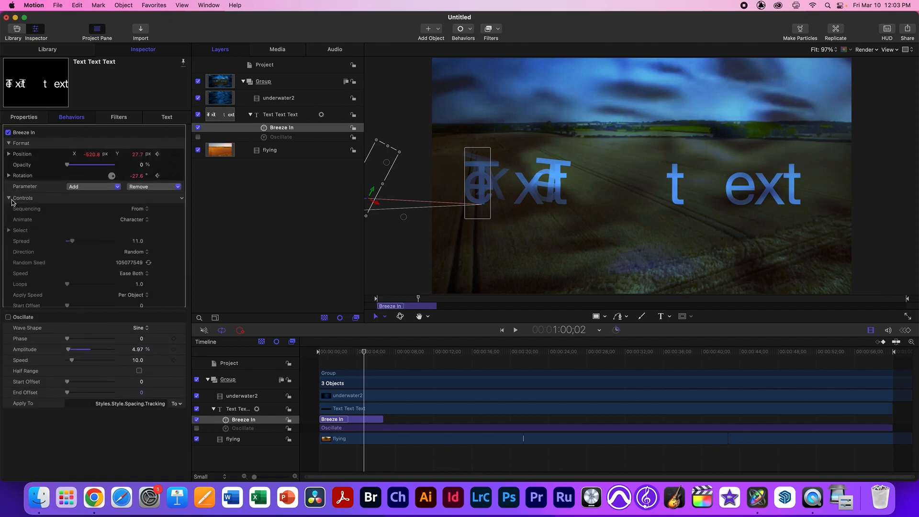
pyautogui.click(9, 143)
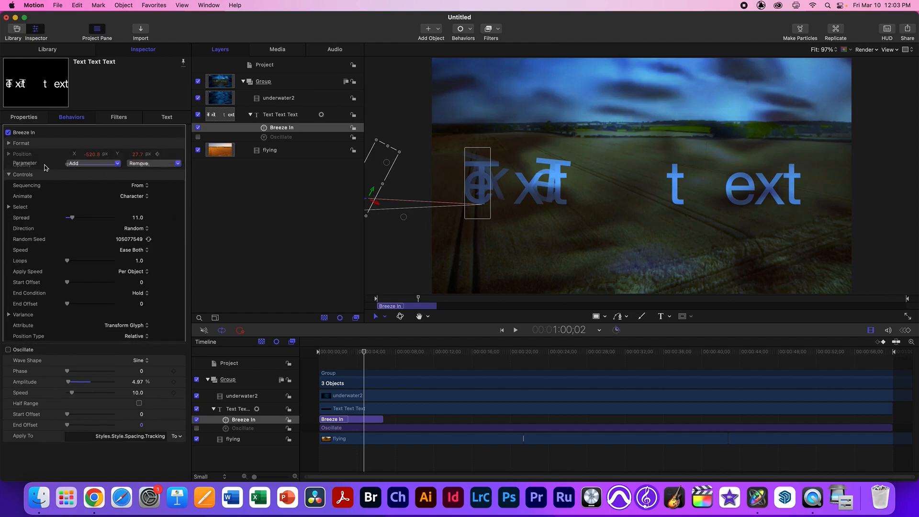
pyautogui.click(129, 187)
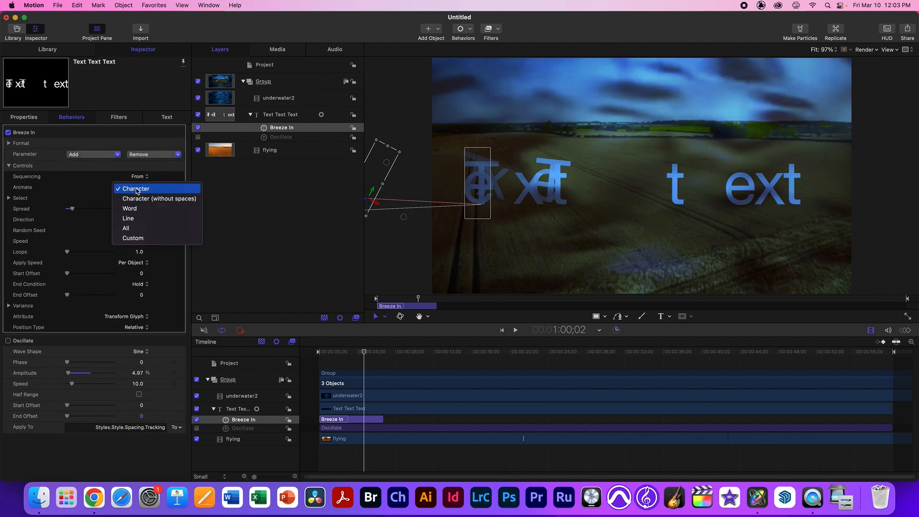
pyautogui.click(155, 208)
pyautogui.press('space')
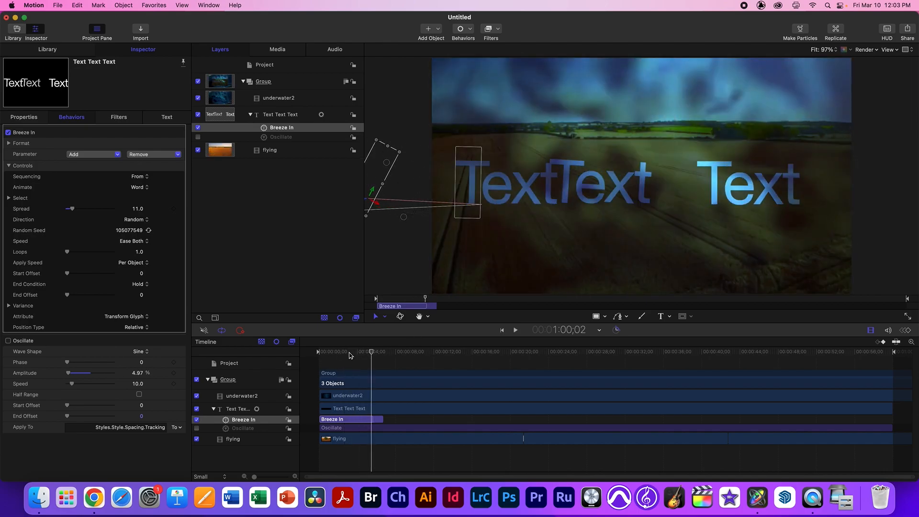
pyautogui.press('space')
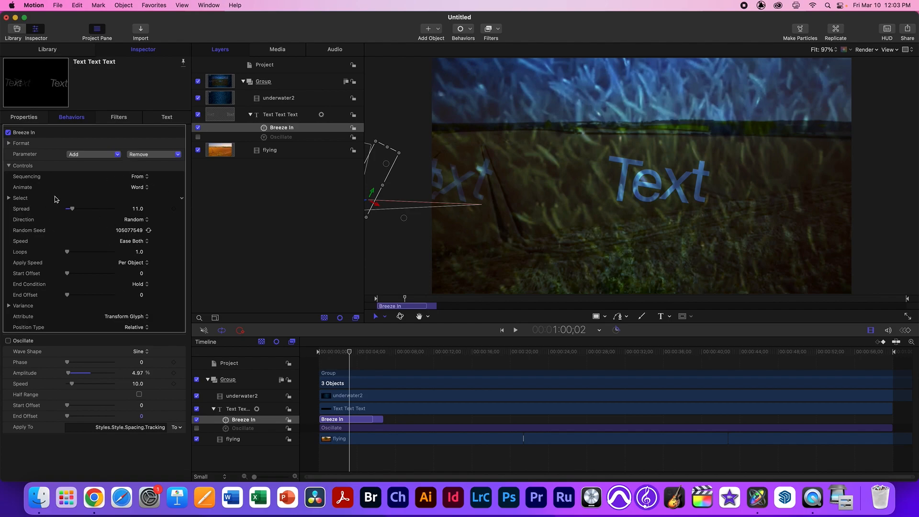
# Try setting Breeze In's Y position and rotation to 0 at the current frame and play the result
pyautogui.click(9, 144)
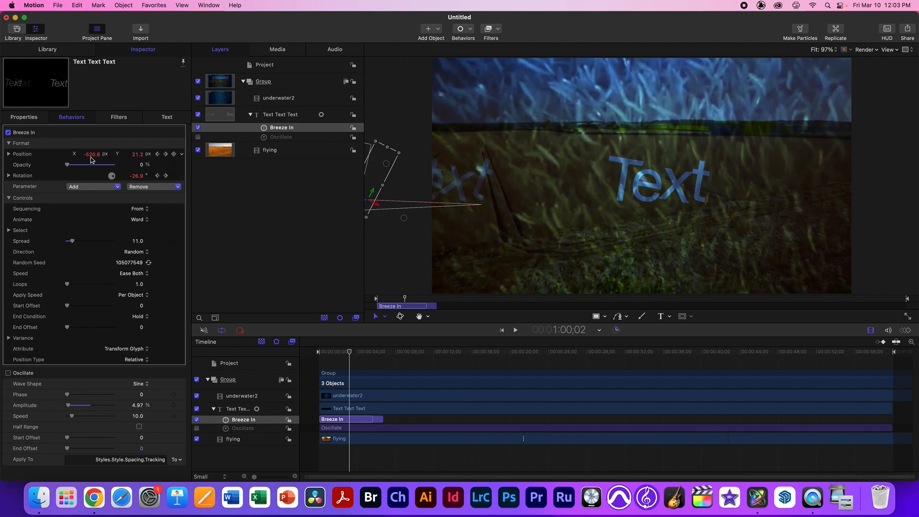
pyautogui.click(140, 156)
pyautogui.write('0')
pyautogui.press('Tab')
pyautogui.write('0')
pyautogui.press('Tab')
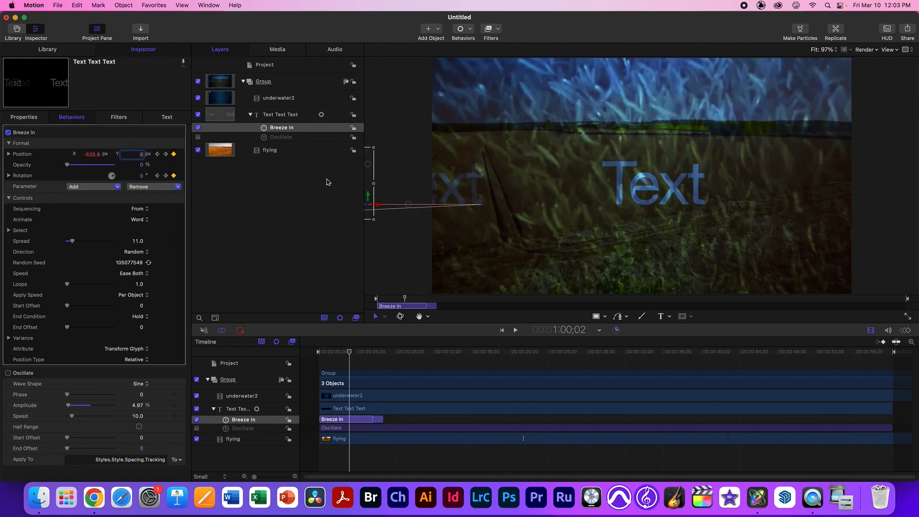
pyautogui.press('space')
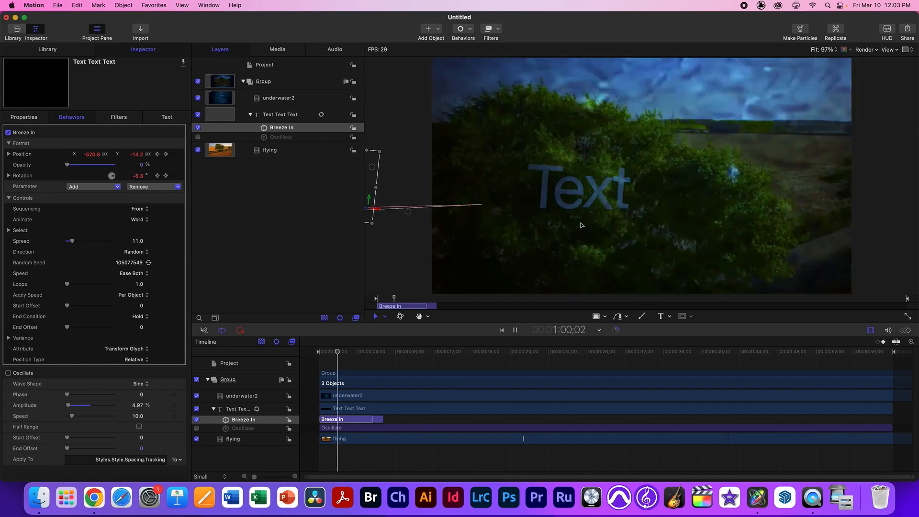
pyautogui.press('space')
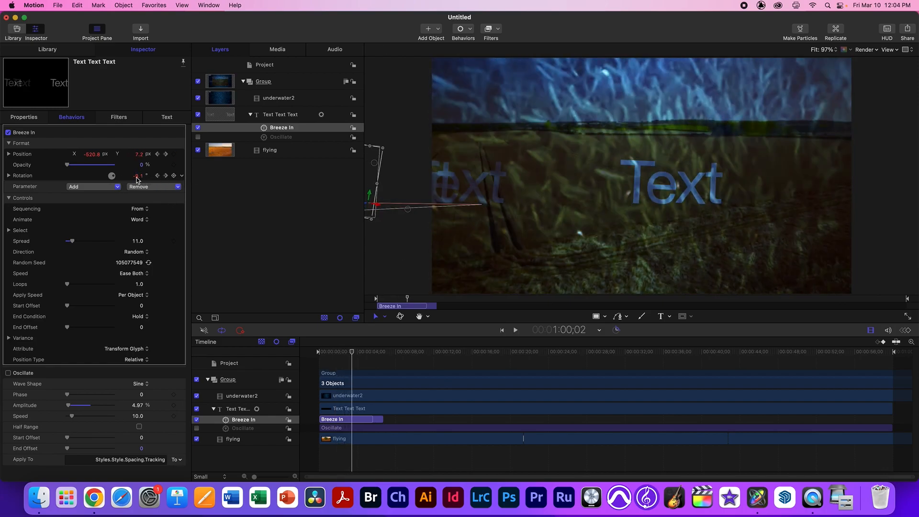
# Reset the Rotation and Position parameters of the Breeze In behavior to remove their keyframes
pyautogui.click(182, 177)
pyautogui.click(191, 183)
pyautogui.click(183, 155)
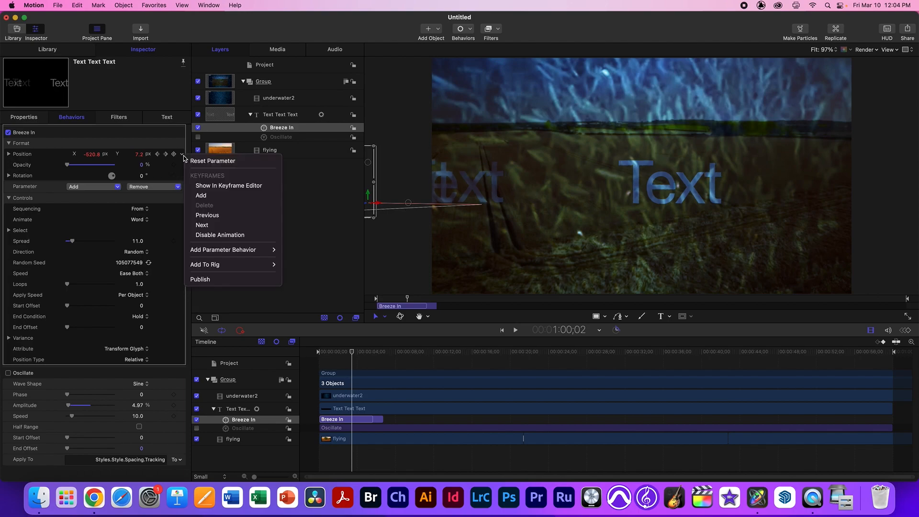
pyautogui.click(210, 161)
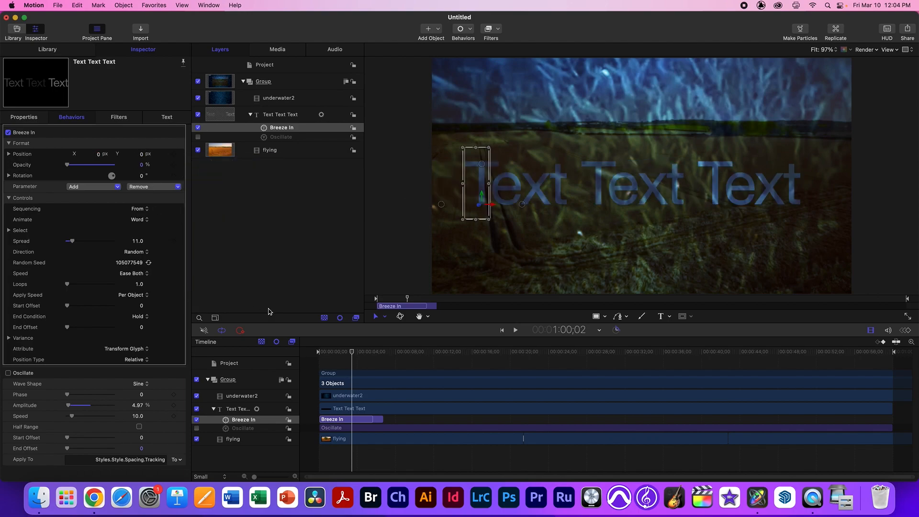
# Set Breeze In's X position to -709 px at the project start and play the title's entrance
pyautogui.moveTo(333, 353); pyautogui.dragTo(282, 331)
pyautogui.moveTo(99, 154); pyautogui.dragTo(75, 156)
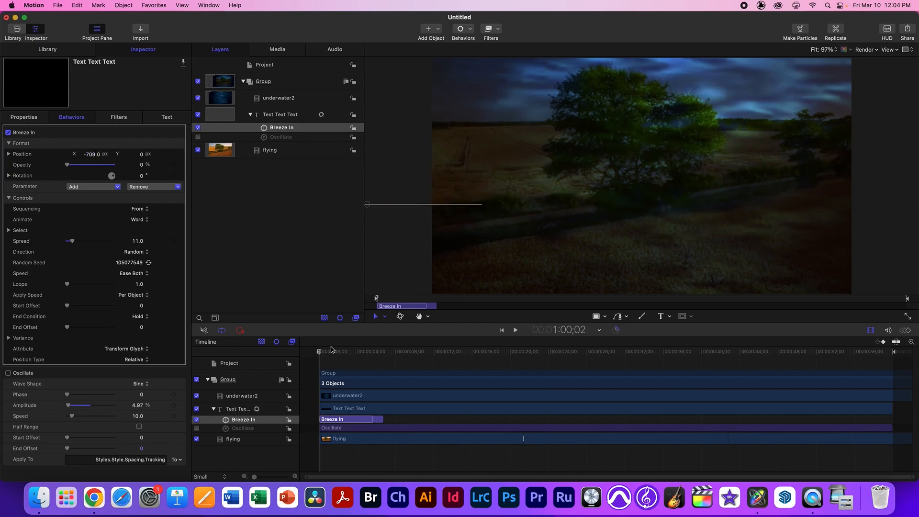
pyautogui.press('space')
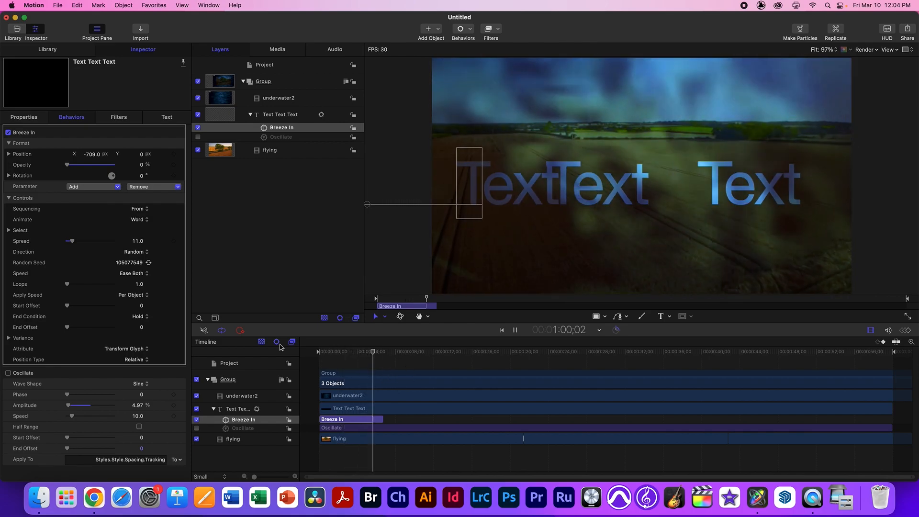
pyautogui.press('space')
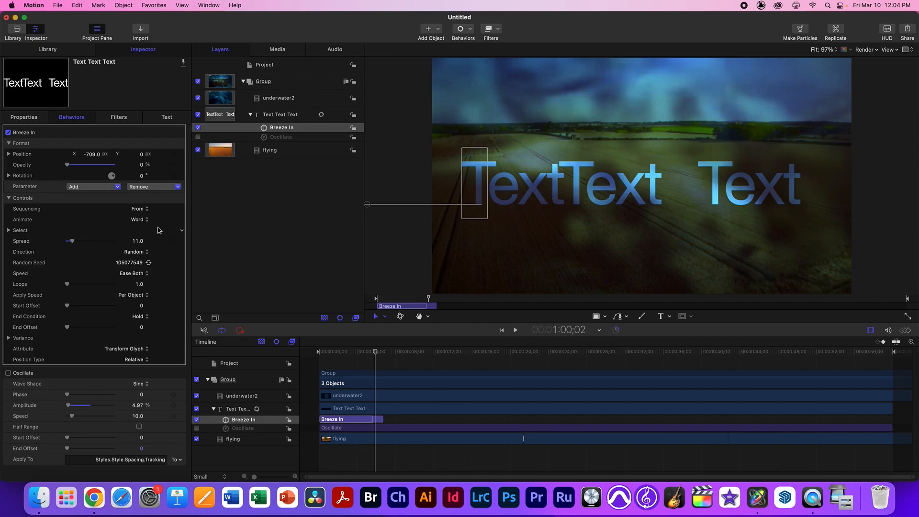
# Disable the Breeze In behavior on the title and move the playhead back to about 00:00:03;16
pyautogui.click(197, 127)
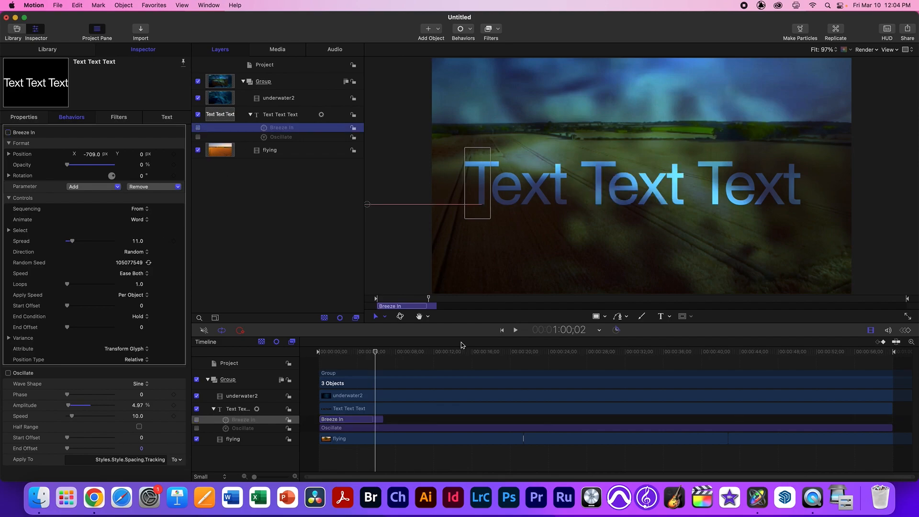
pyautogui.moveTo(377, 353); pyautogui.dragTo(353, 352)
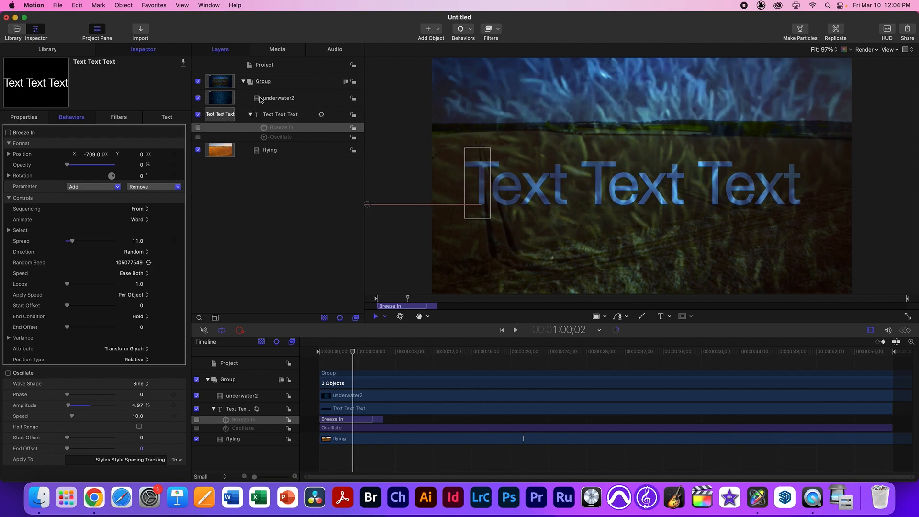
# Draw a rectangle covering the whole canvas and move it into a new group beneath the flying layer
pyautogui.click(597, 317)
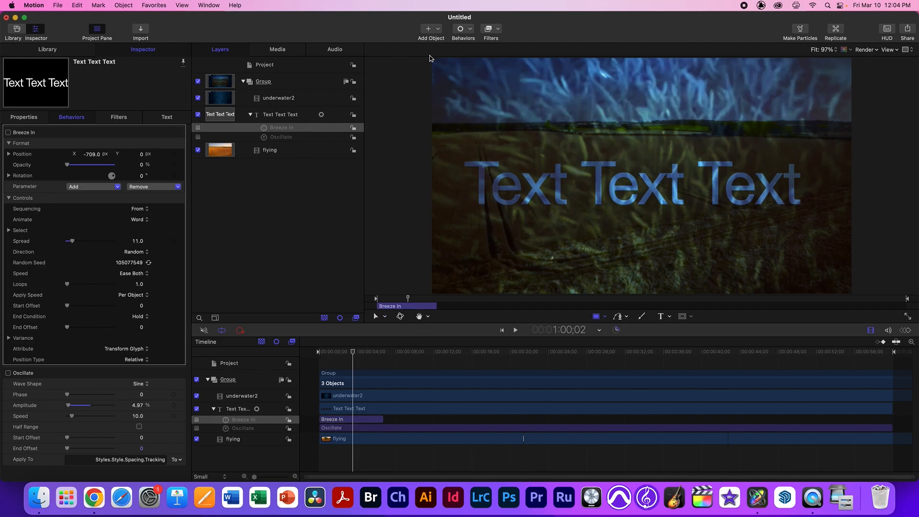
pyautogui.moveTo(430, 59); pyautogui.dragTo(862, 299)
pyautogui.moveTo(267, 99); pyautogui.dragTo(258, 181)
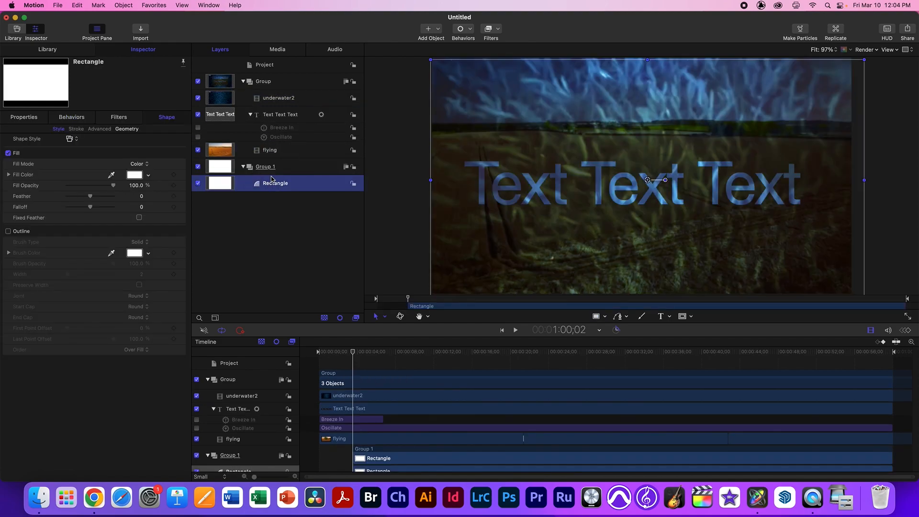
# Scale the group containing the rectangle to 125%
pyautogui.click(243, 166)
pyautogui.click(258, 169)
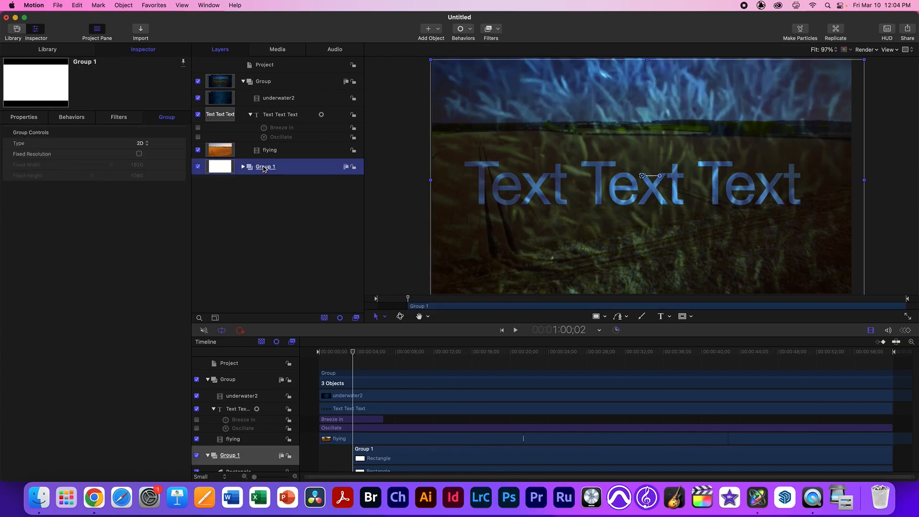
pyautogui.click(243, 166)
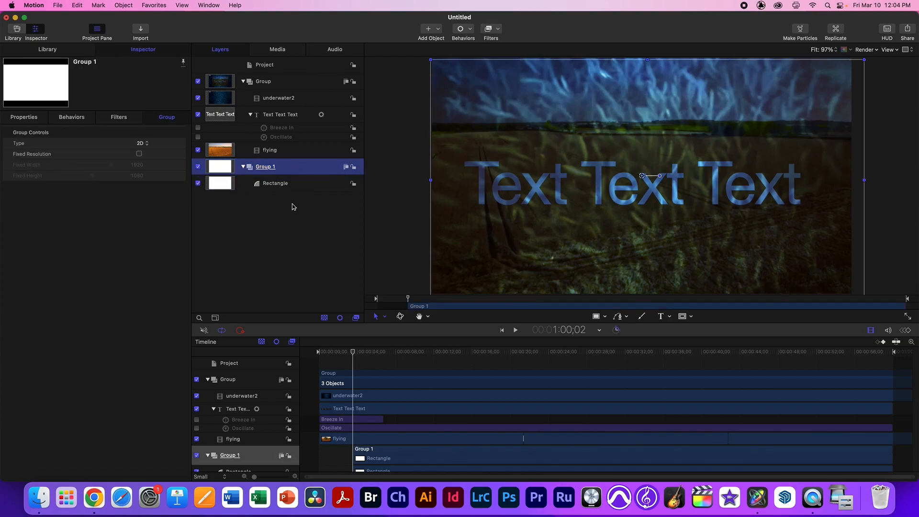
pyautogui.click(41, 118)
pyautogui.moveTo(136, 166); pyautogui.dragTo(172, 166)
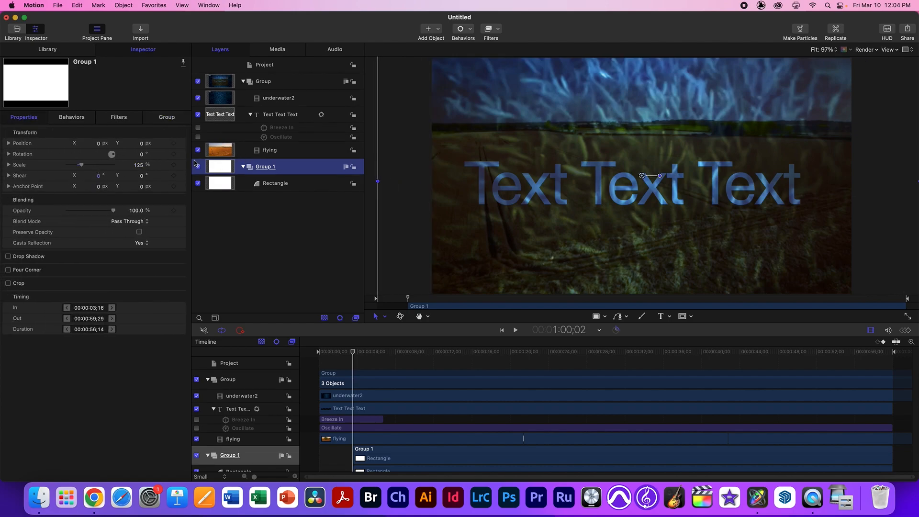
# Hide the flying and underwater2 layers and change the rectangle's fill color to light blue
pyautogui.click(197, 150)
pyautogui.click(197, 97)
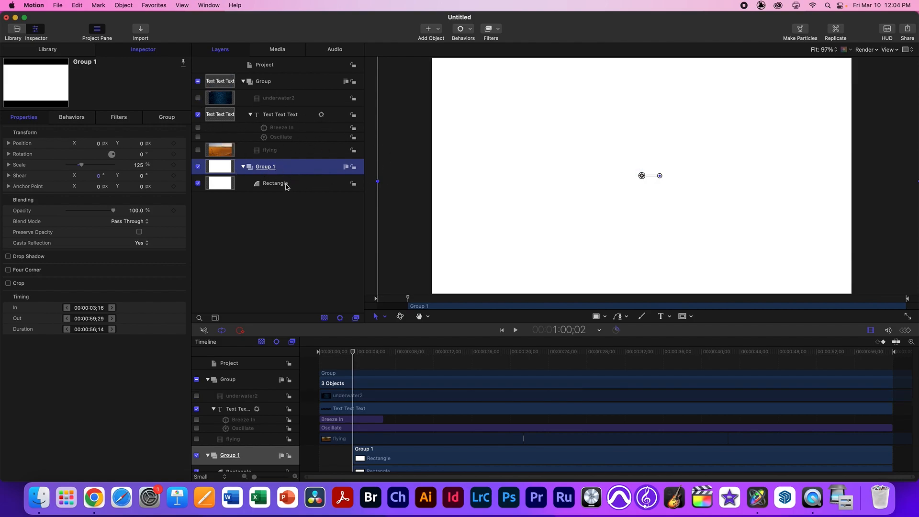
pyautogui.click(231, 183)
pyautogui.click(170, 118)
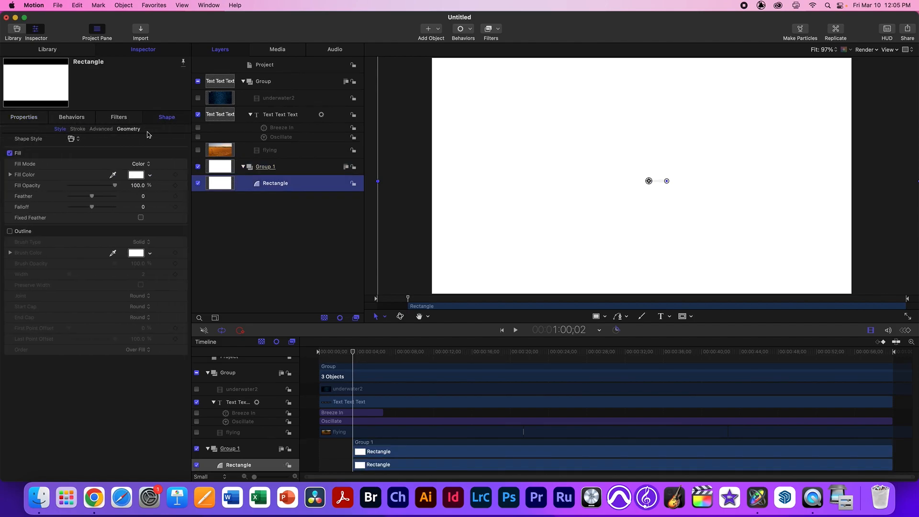
pyautogui.click(136, 175)
pyautogui.moveTo(297, 228); pyautogui.dragTo(289, 236)
pyautogui.click(253, 157)
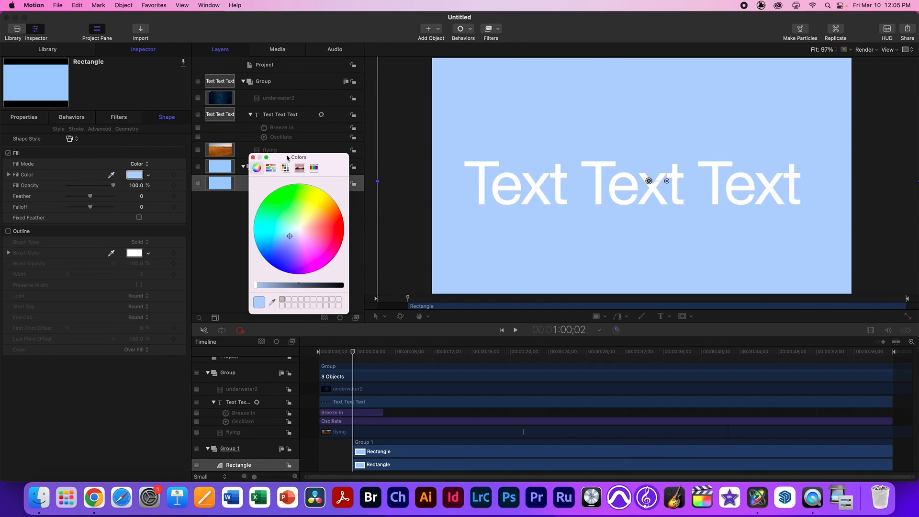
pyautogui.click(293, 222)
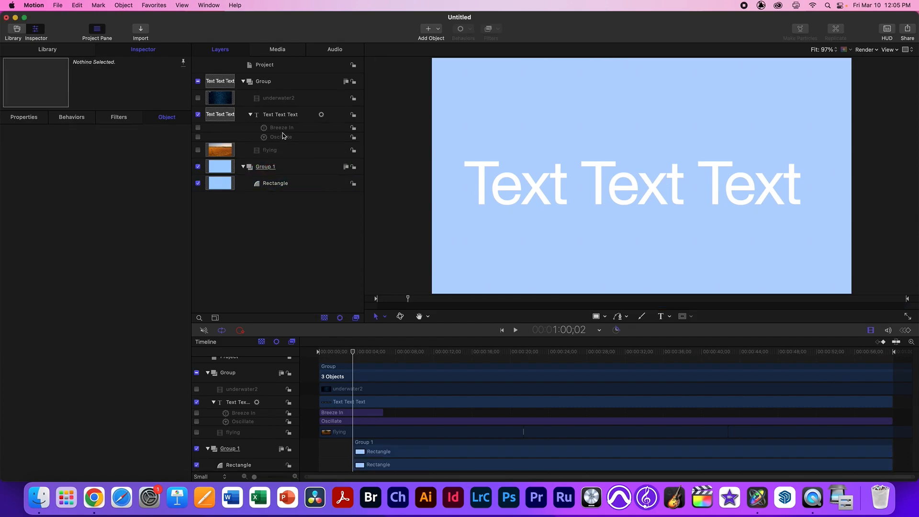
# Add a light to the project and switch the existing groups to 3D
pyautogui.click(439, 27)
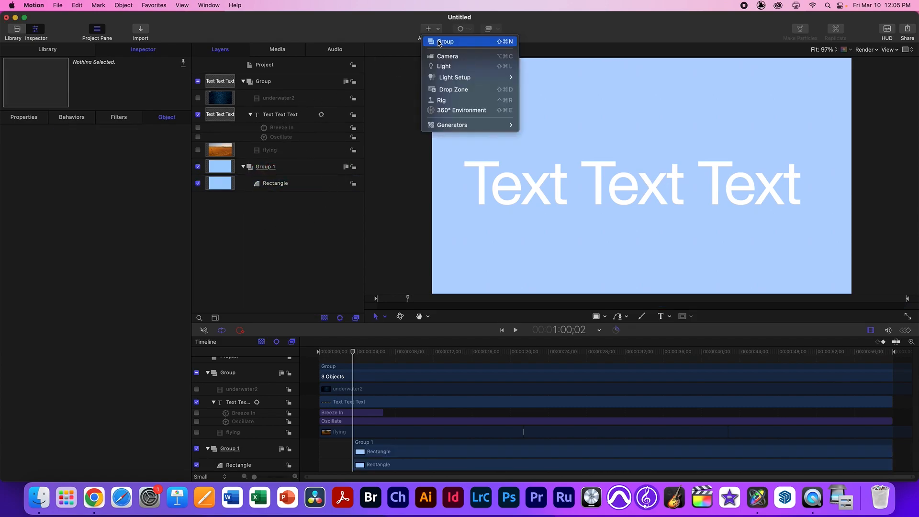
pyautogui.click(444, 67)
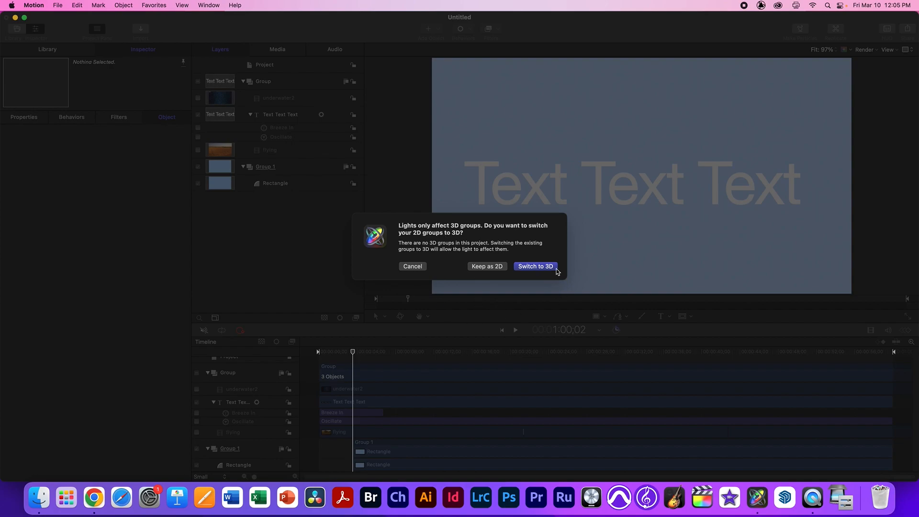
pyautogui.click(540, 266)
pyautogui.moveTo(641, 177); pyautogui.dragTo(638, 180)
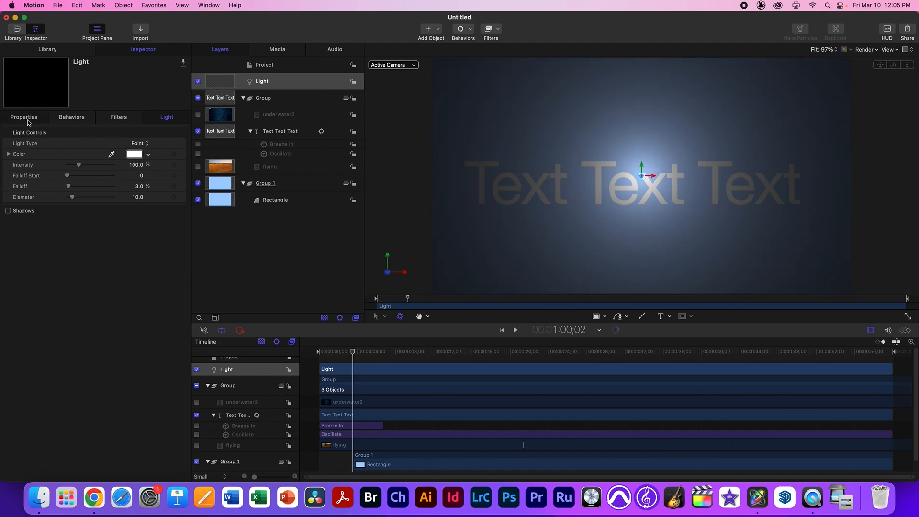
# Move the light to a Z position of about 64 px, enable its shadows and show the shadow settings
pyautogui.click(26, 119)
pyautogui.click(9, 143)
pyautogui.moveTo(135, 175); pyautogui.dragTo(133, 176)
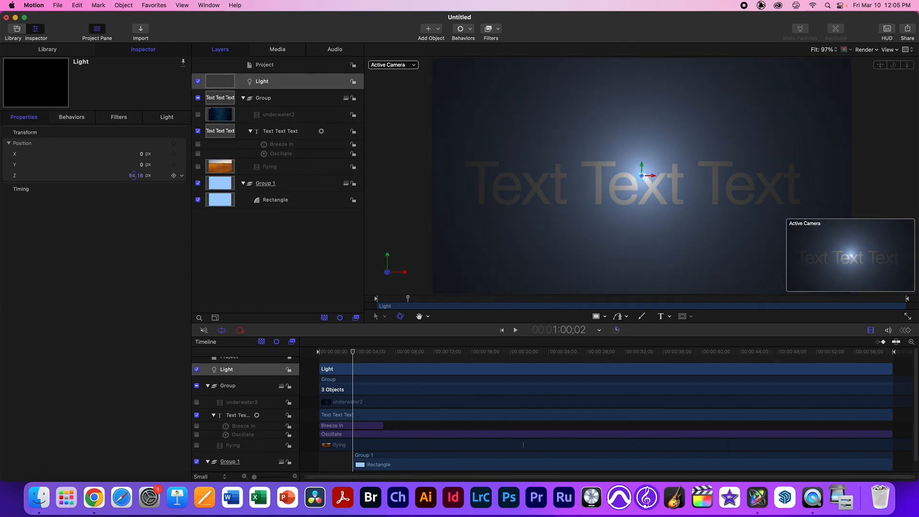
pyautogui.click(162, 119)
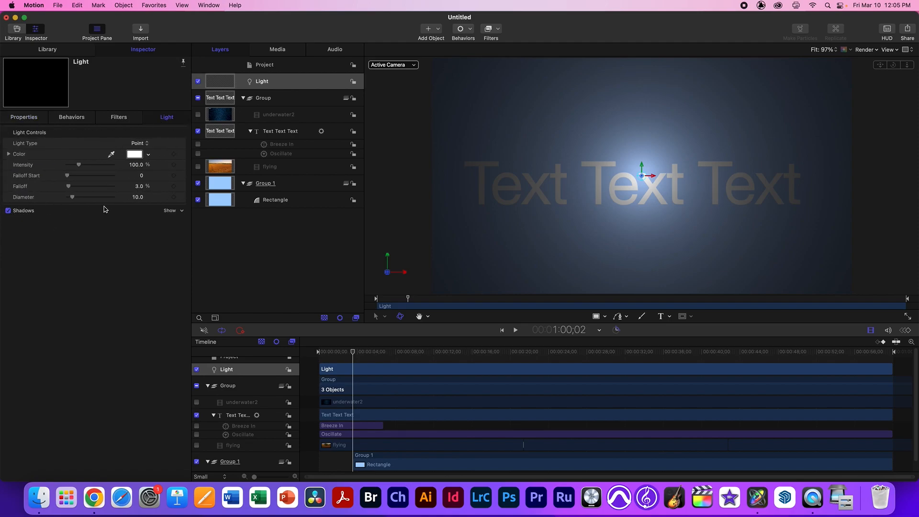
pyautogui.click(168, 211)
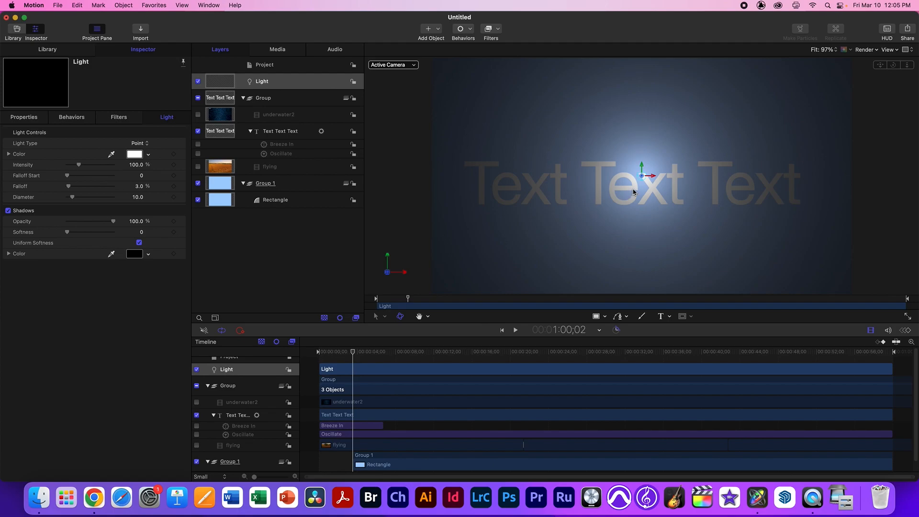
# In the Perspective view, move the Text Text Text layer to a Z position of 37 px, then return to the Active Camera view
pyautogui.click(403, 67)
pyautogui.click(421, 85)
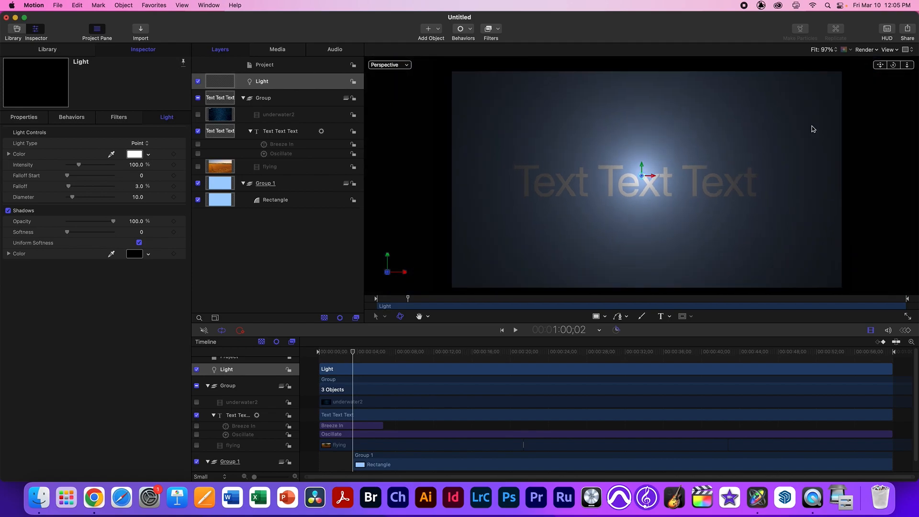
pyautogui.moveTo(893, 65); pyautogui.dragTo(819, 79)
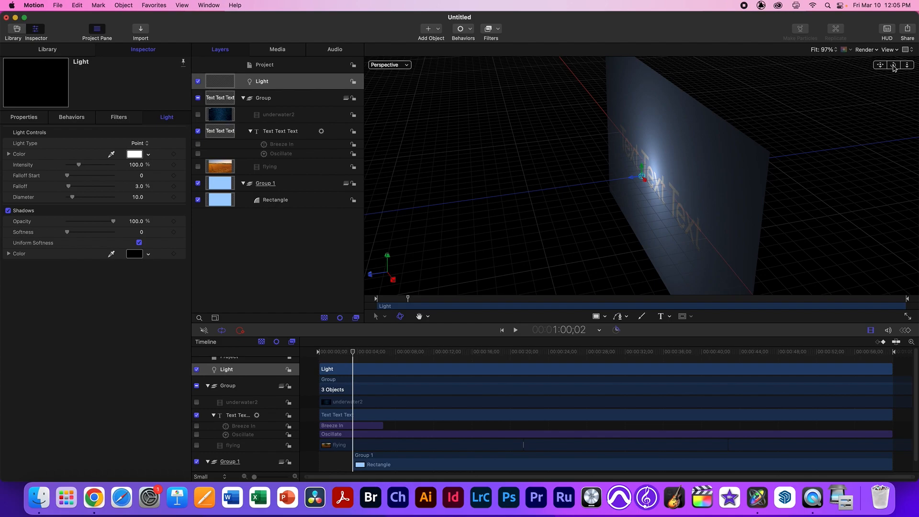
pyautogui.moveTo(892, 67); pyautogui.dragTo(900, 68)
pyautogui.click(297, 131)
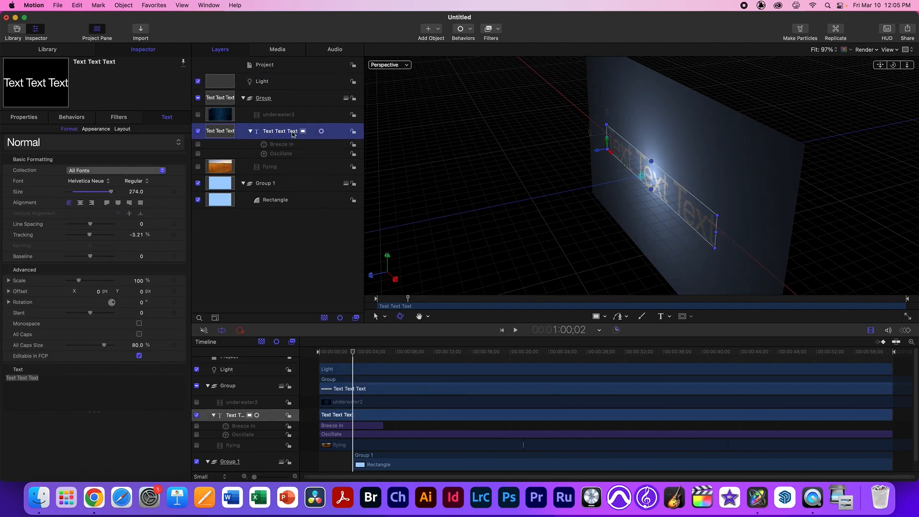
pyautogui.click(26, 117)
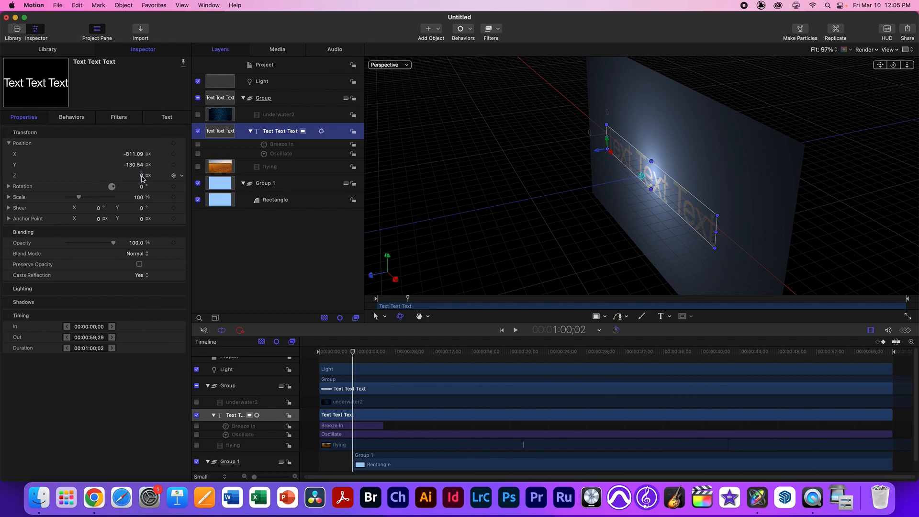
pyautogui.moveTo(141, 179)
pyautogui.mouseDown()
pyautogui.moveTo(142, 170)
pyautogui.moveTo(143, 179)
pyautogui.mouseUp()
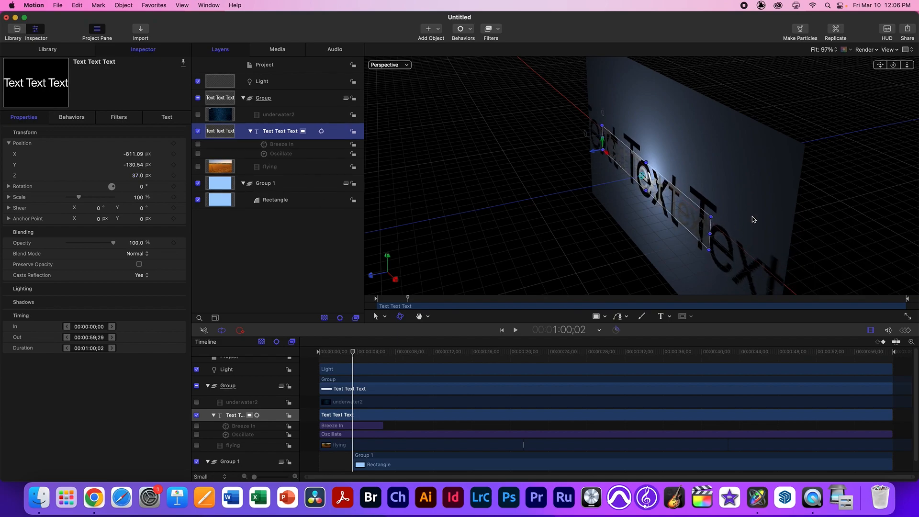
pyautogui.click(388, 66)
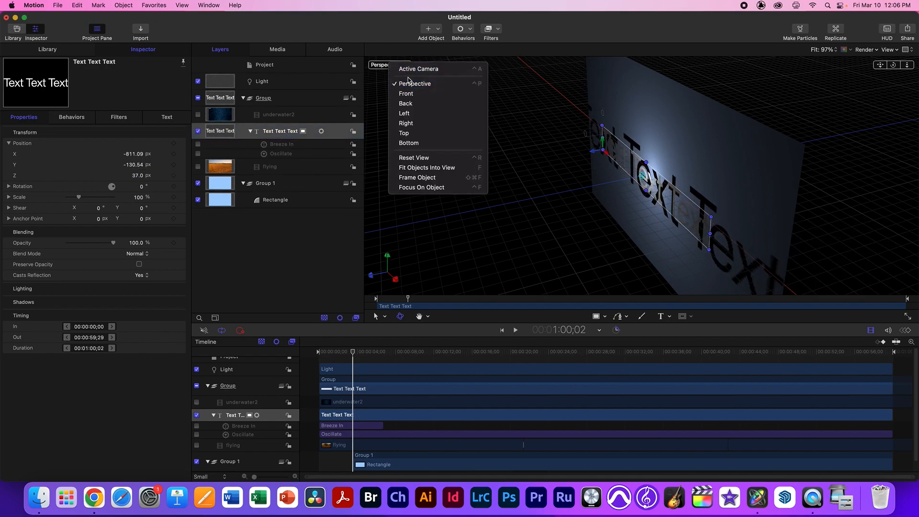
pyautogui.click(410, 68)
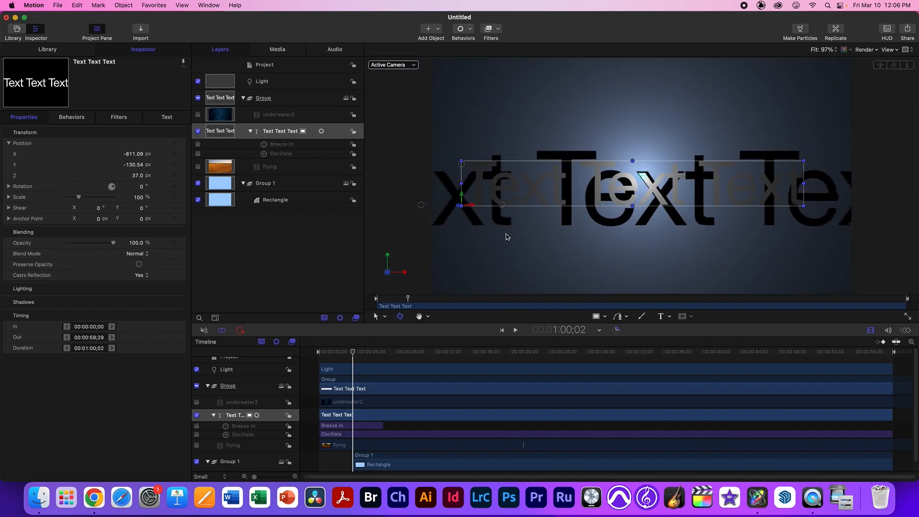
# Set the softness of the light's shadows to 121
pyautogui.click(285, 87)
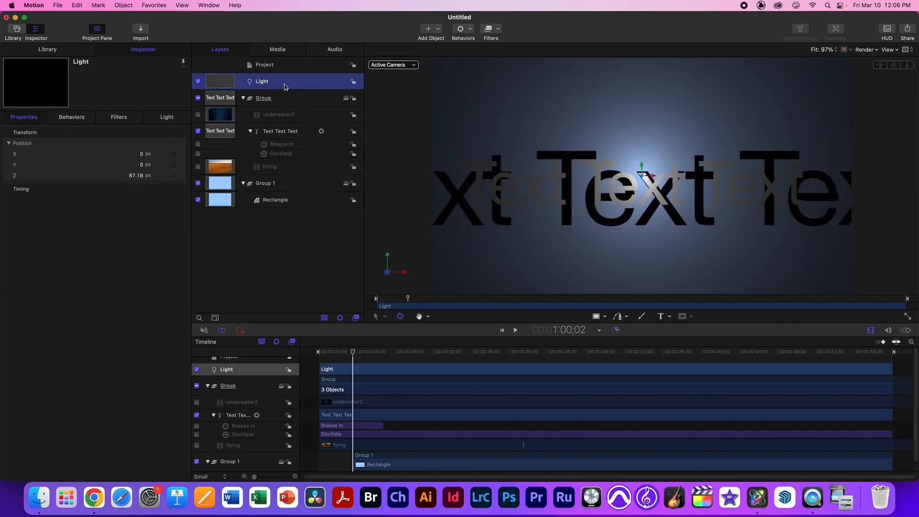
pyautogui.click(169, 118)
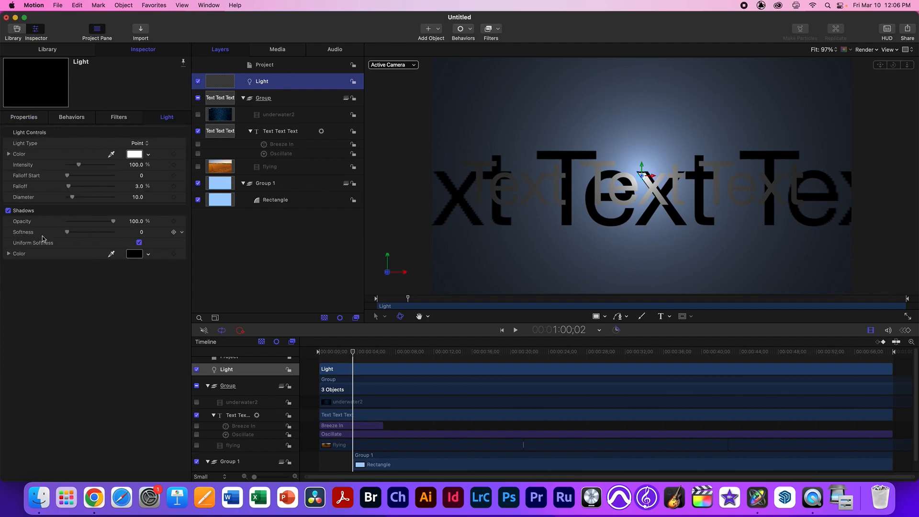
pyautogui.moveTo(77, 234); pyautogui.dragTo(136, 232)
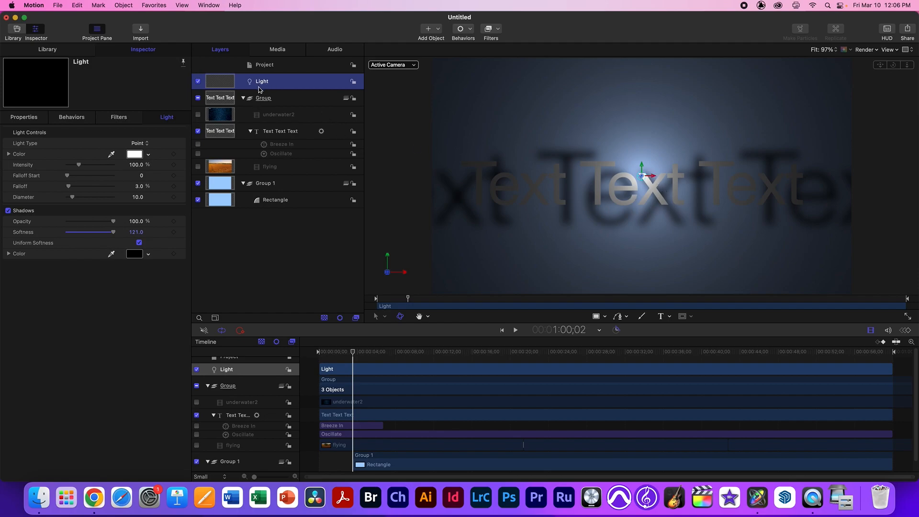
# Move the light over the title's first letter and shift Group 1 to the start of the timeline
pyautogui.moveTo(652, 176); pyautogui.dragTo(482, 222)
pyautogui.moveTo(374, 464); pyautogui.dragTo(340, 462)
pyautogui.press('Home')
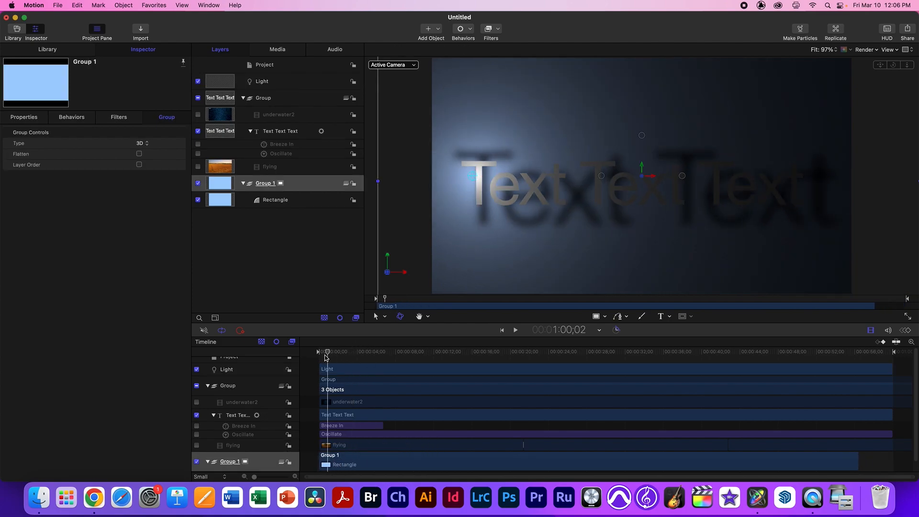
# Add a Throw behavior to the light, throwing it horizontally across the title at a velocity of 26.75, and play it
pyautogui.click(473, 177)
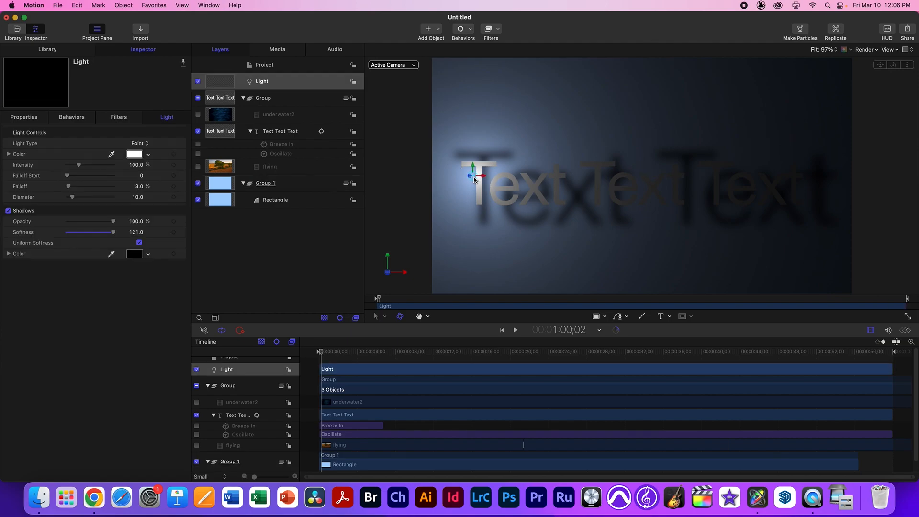
pyautogui.click(496, 30)
pyautogui.click(460, 32)
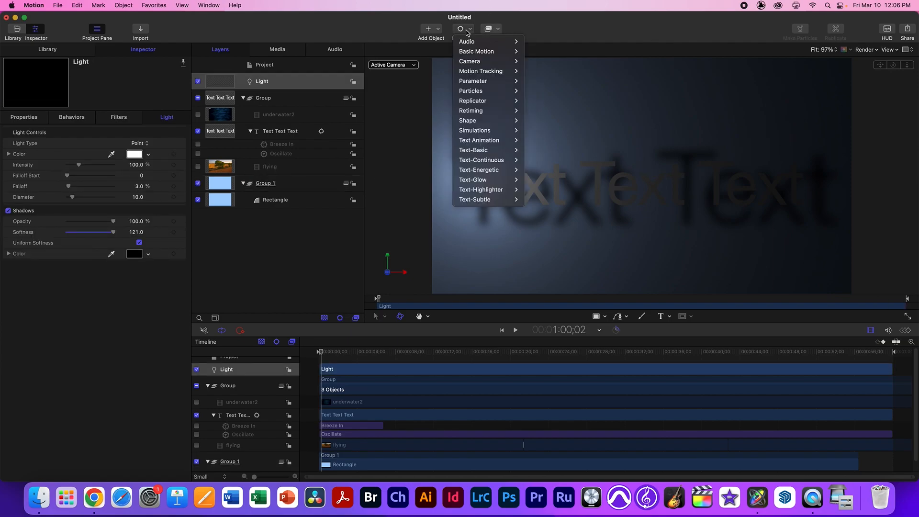
pyautogui.moveTo(471, 51)
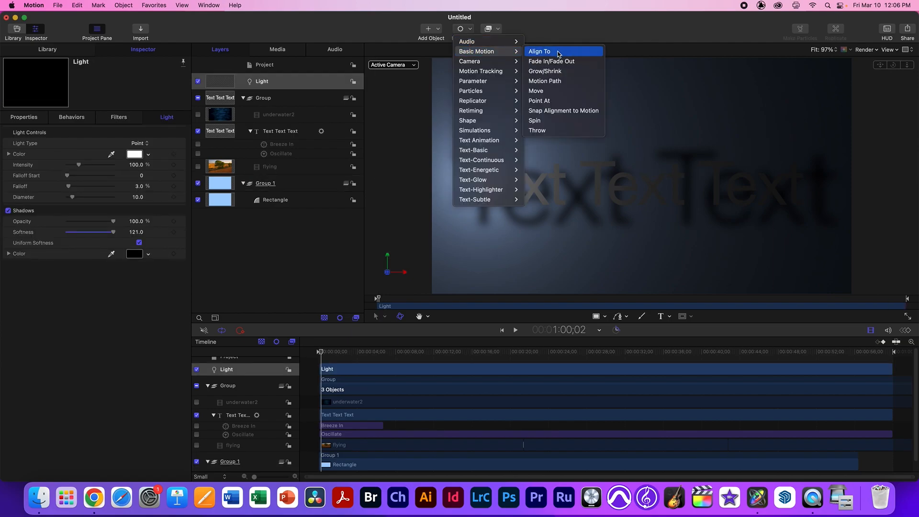
pyautogui.click(553, 131)
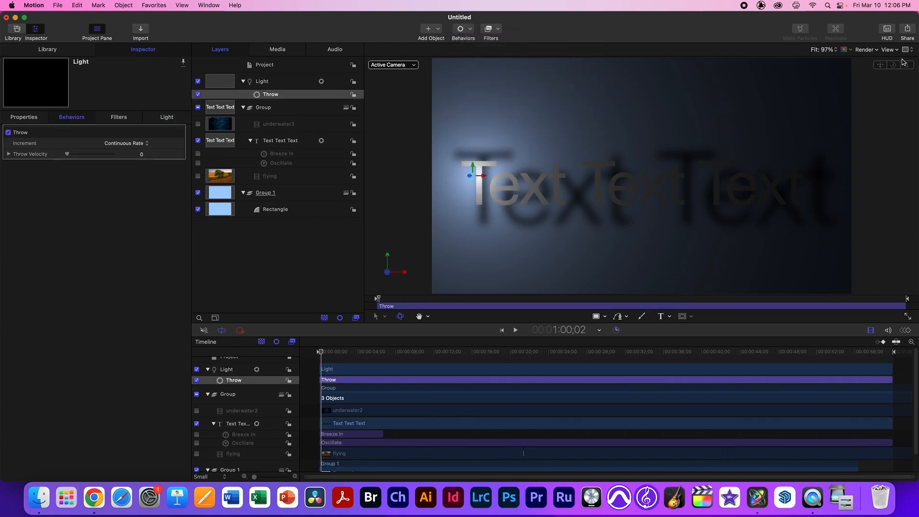
pyautogui.click(886, 29)
pyautogui.moveTo(372, 268); pyautogui.dragTo(373, 271)
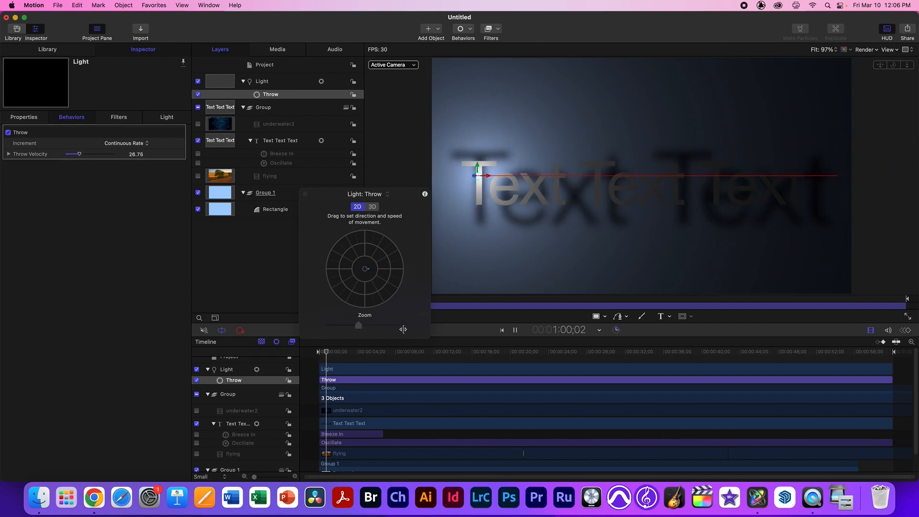
pyautogui.click(305, 194)
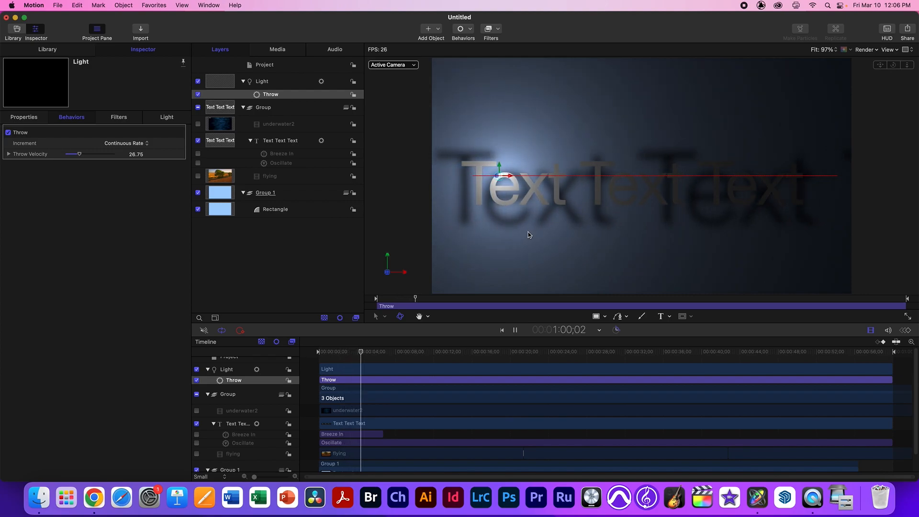
# Turn the underwater2 and flying layers back on during playback and stop the playback
pyautogui.click(198, 124)
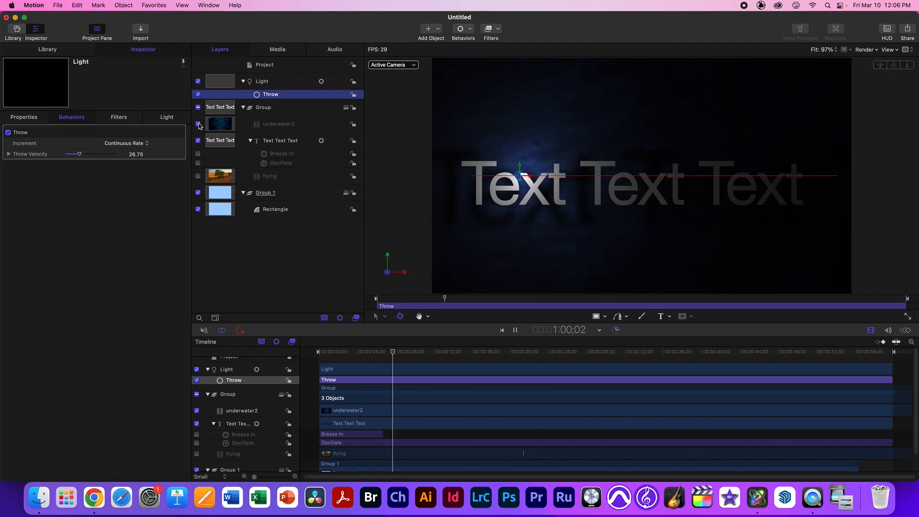
pyautogui.click(197, 176)
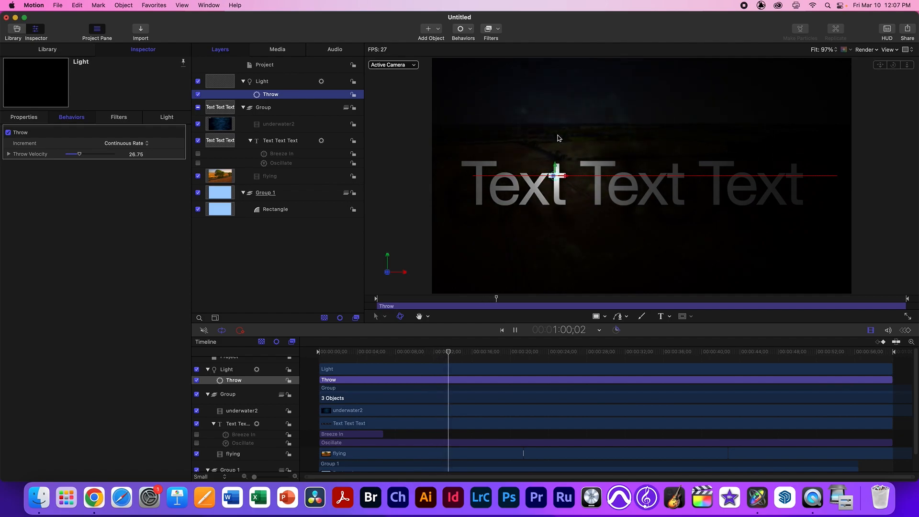
pyautogui.press('space')
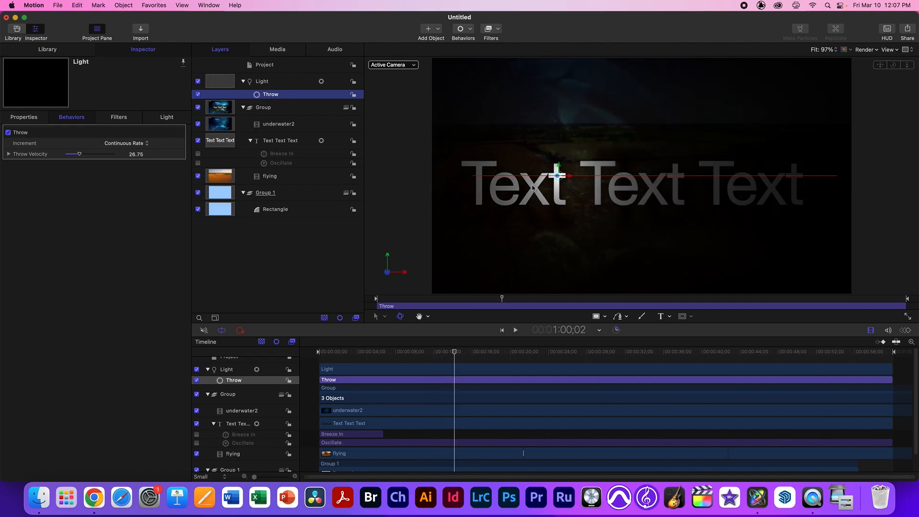
# Move the underwater2 layer to a Z position of 48.8 px and change its blend mode to Lighten
pyautogui.click(415, 65)
pyautogui.click(421, 85)
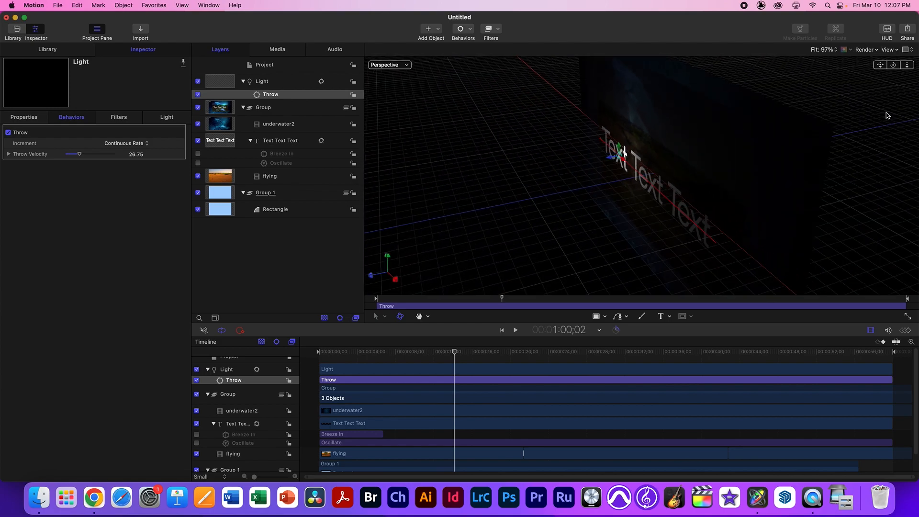
pyautogui.moveTo(893, 66); pyautogui.dragTo(792, 128)
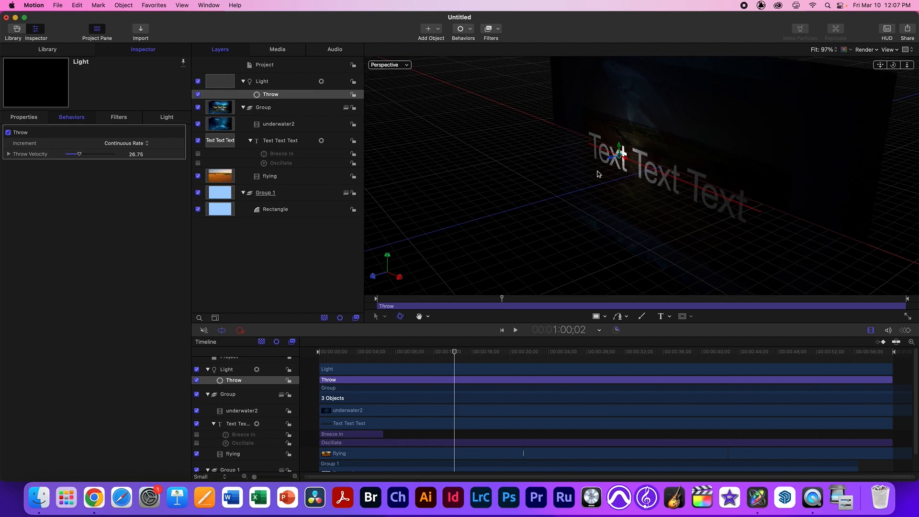
pyautogui.click(286, 125)
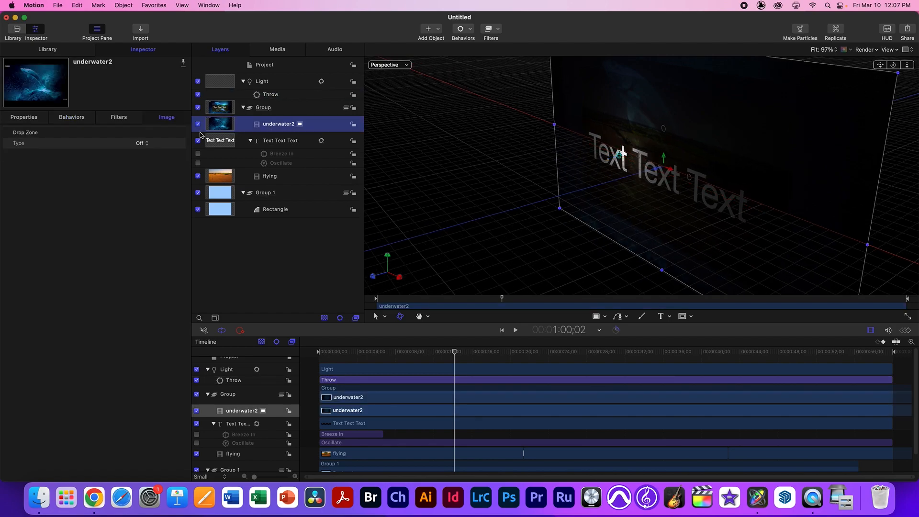
pyautogui.click(25, 118)
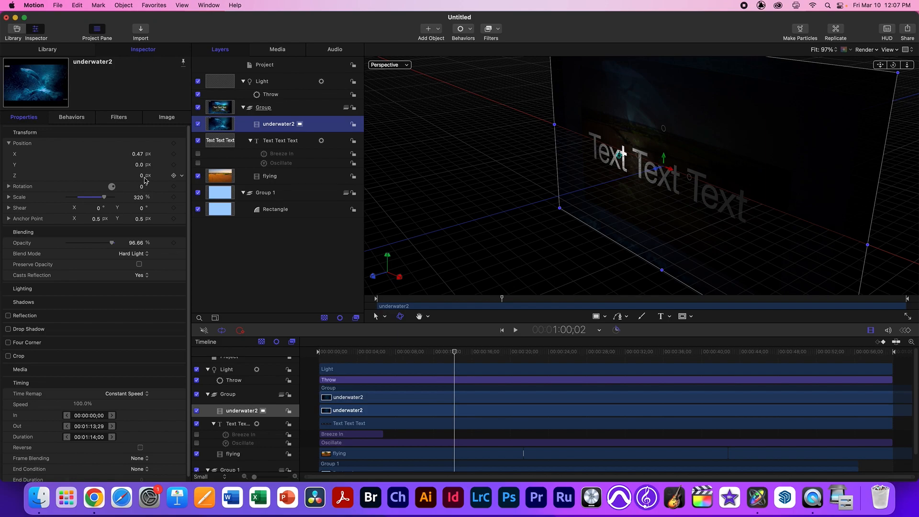
pyautogui.moveTo(139, 174); pyautogui.dragTo(142, 178)
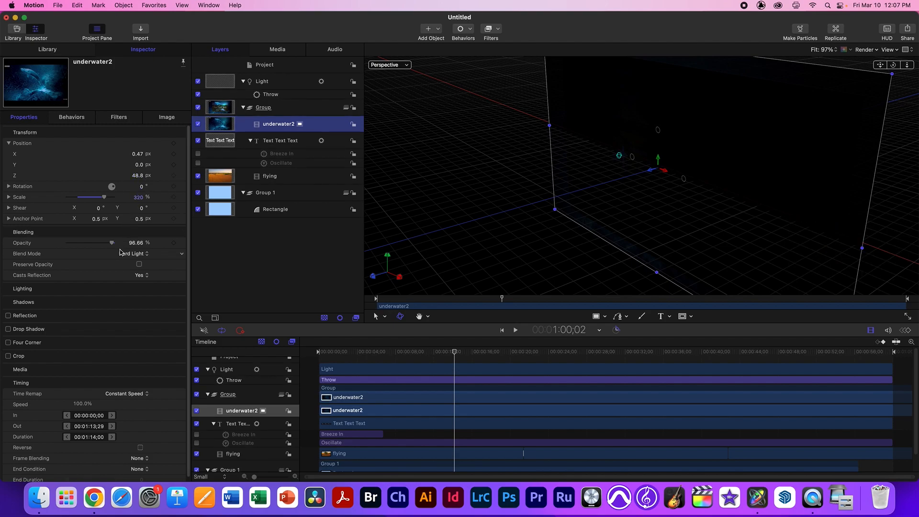
pyautogui.click(128, 254)
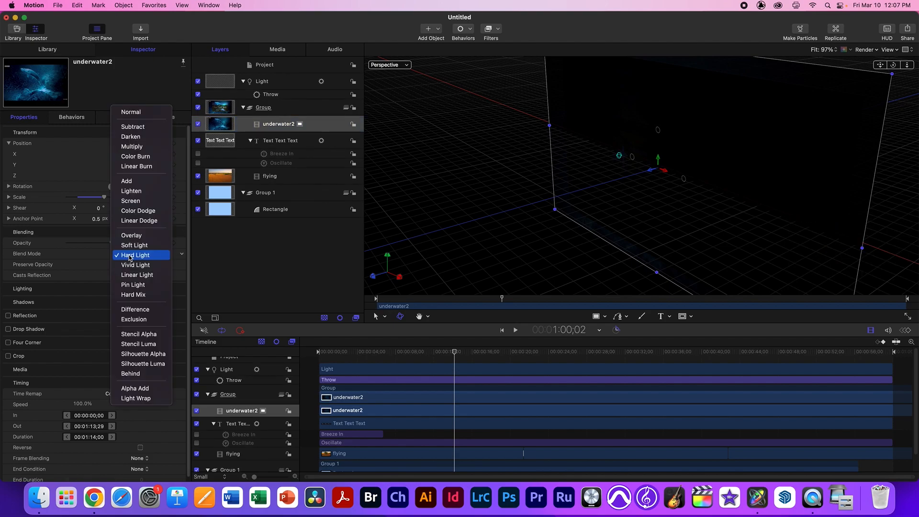
pyautogui.click(135, 191)
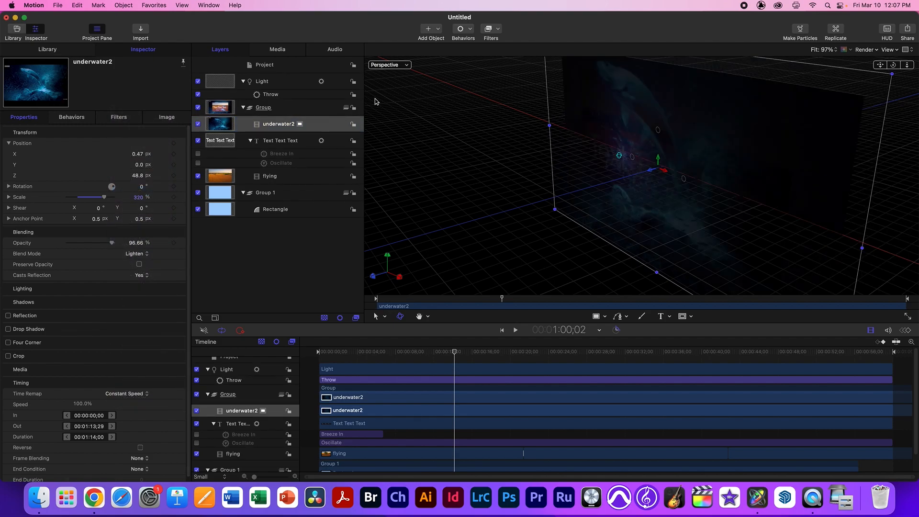
pyautogui.click(395, 67)
pyautogui.click(420, 72)
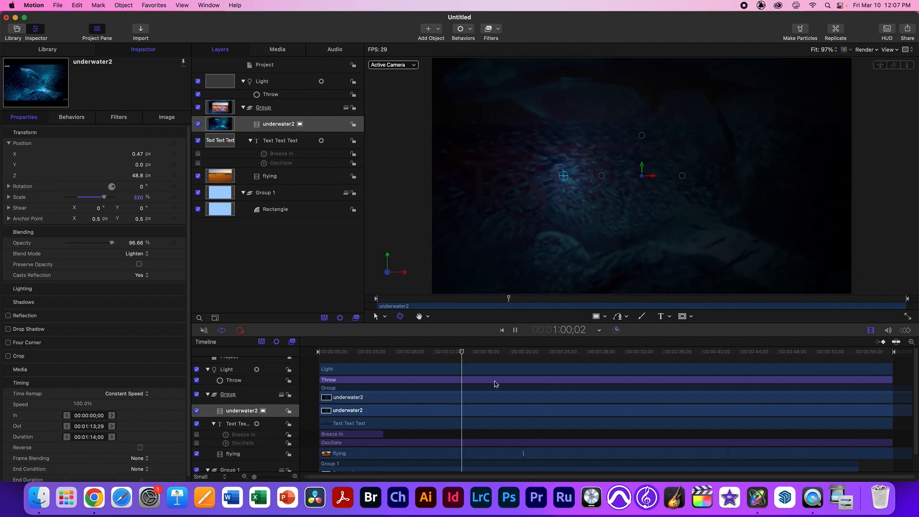
# Lower the underwater2 layer's opacity to 73.59% while playing the composite, and replay an early section
pyautogui.click(380, 353)
pyautogui.moveTo(380, 353); pyautogui.dragTo(475, 344)
pyautogui.press('space')
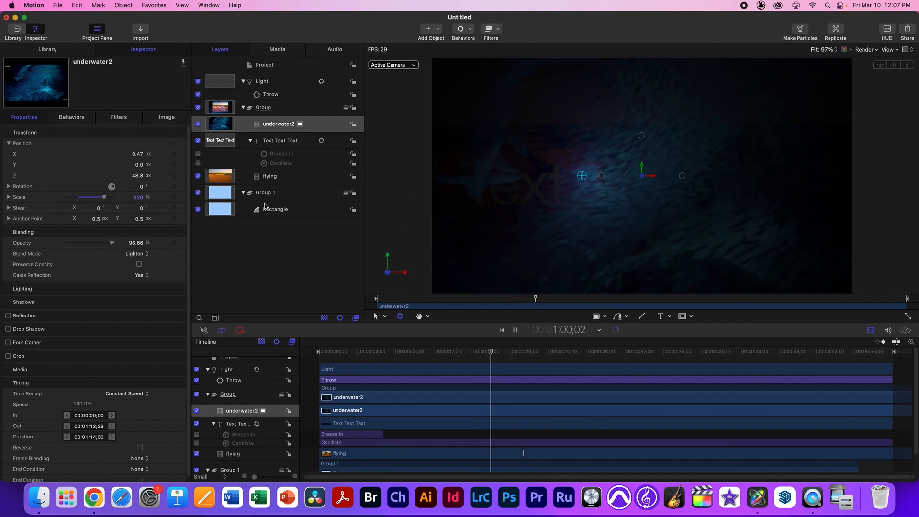
pyautogui.moveTo(94, 243); pyautogui.dragTo(101, 245)
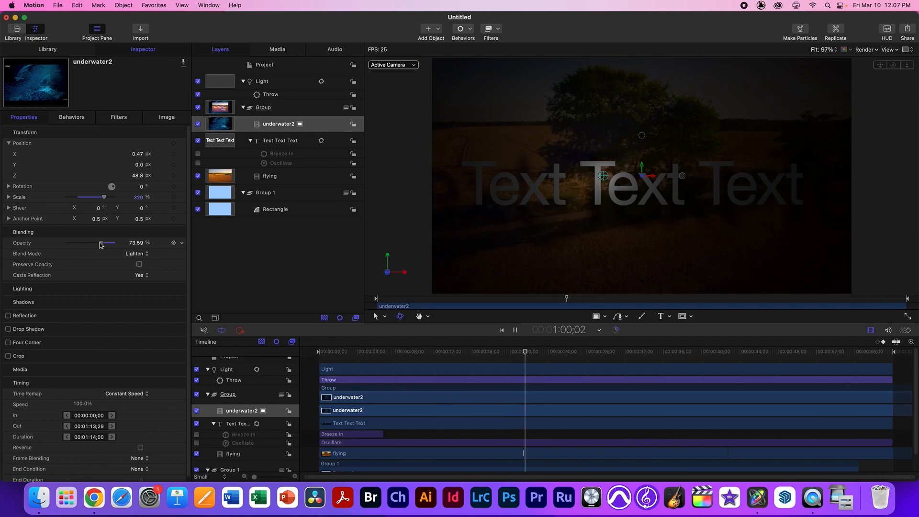
pyautogui.click(349, 353)
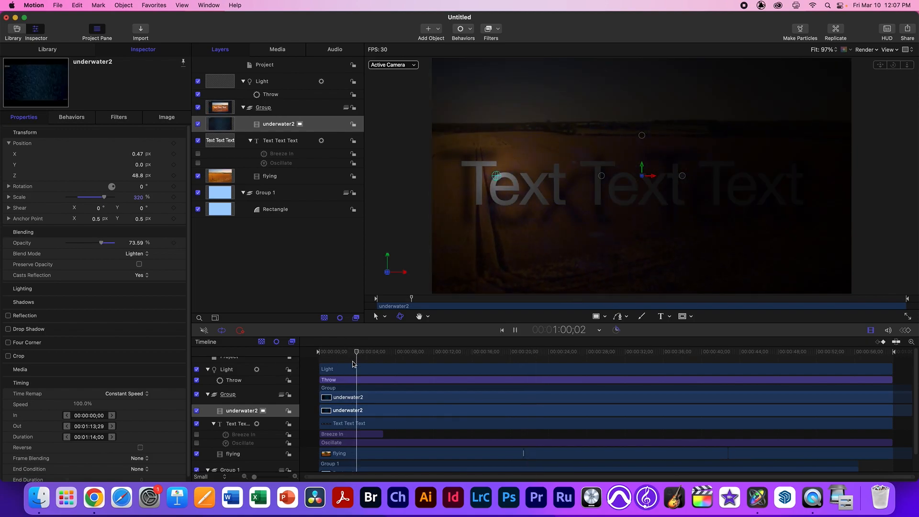
pyautogui.press('space')
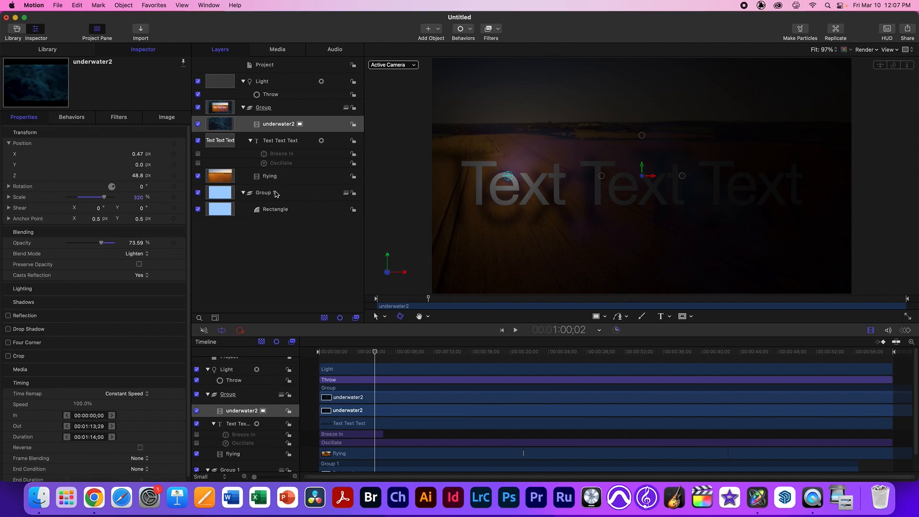
# Hide Group 1, move the flying layer back to a Z position of -163 px and check the spacing in the Perspective view
pyautogui.click(197, 194)
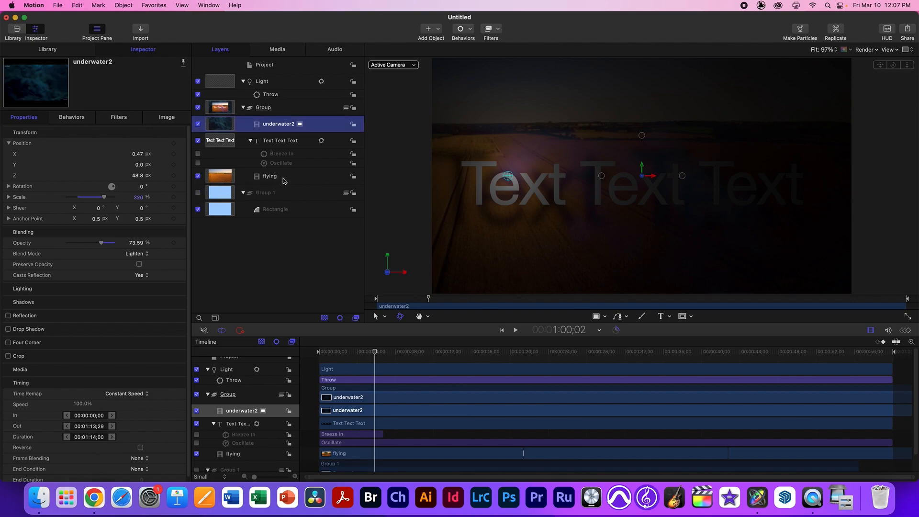
pyautogui.click(326, 178)
pyautogui.moveTo(143, 179); pyautogui.dragTo(107, 179)
pyautogui.click(411, 65)
pyautogui.click(411, 83)
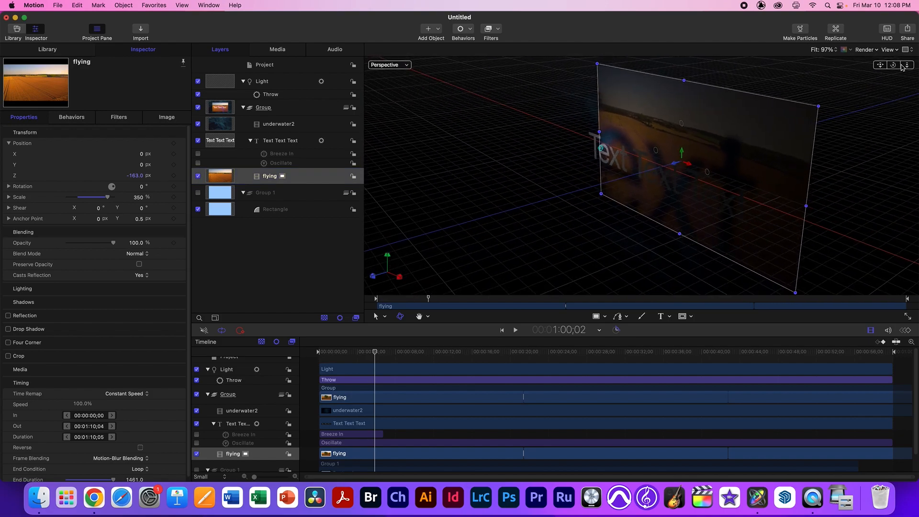
pyautogui.moveTo(899, 68); pyautogui.dragTo(878, 69)
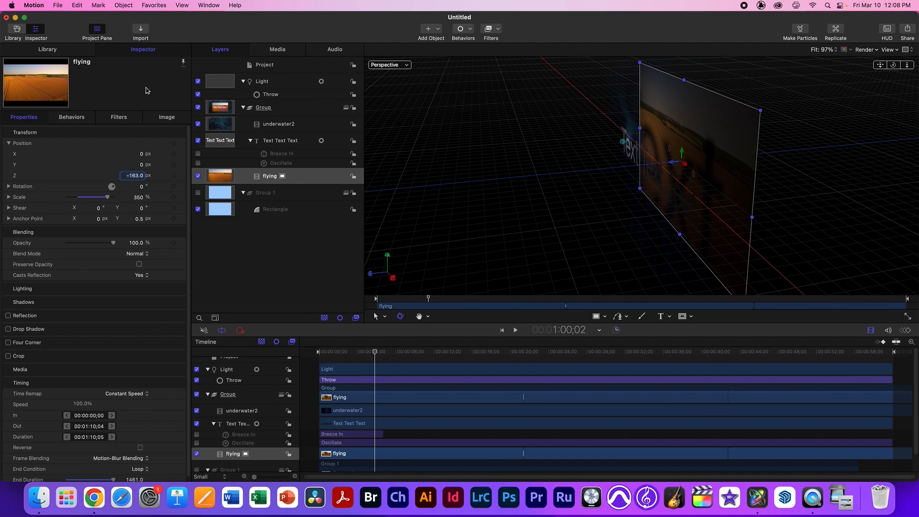
# Bring the flying layer forward to a Z position of -38.76 px and move the light to a Z position of 122.09 px
pyautogui.moveTo(137, 177)
pyautogui.mouseDown()
pyautogui.moveTo(136, 193)
pyautogui.moveTo(137, 161)
pyautogui.moveTo(134, 176)
pyautogui.mouseUp()
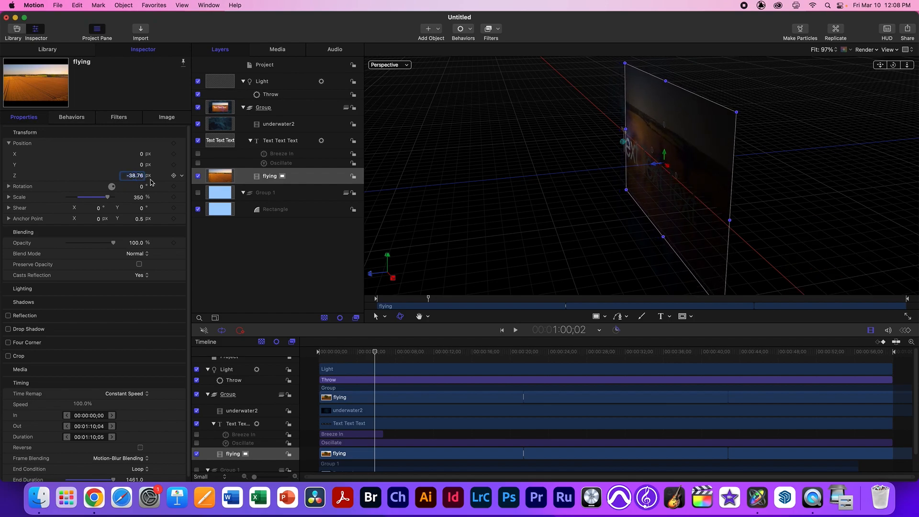
pyautogui.click(622, 144)
pyautogui.moveTo(612, 144)
pyautogui.mouseDown()
pyautogui.moveTo(567, 145)
pyautogui.moveTo(648, 141)
pyautogui.moveTo(613, 153)
pyautogui.mouseUp()
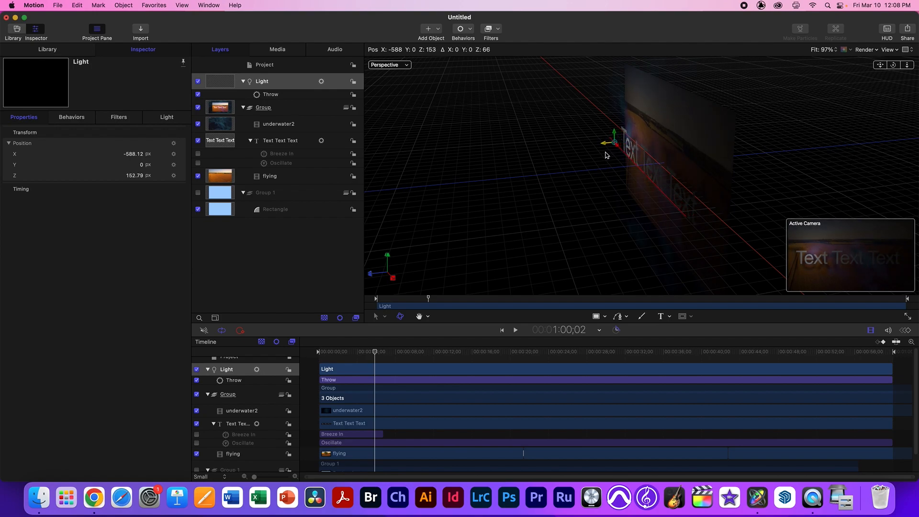
pyautogui.moveTo(606, 155); pyautogui.dragTo(609, 155)
# Return to the Active Camera view, set the light's Z position to 80.8 px and scrub through the timeline to check it
pyautogui.click(403, 66)
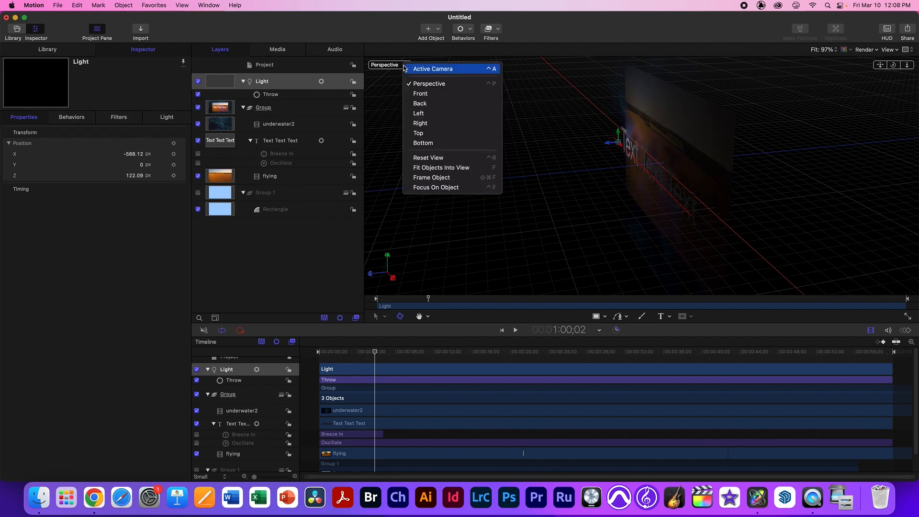
pyautogui.click(412, 70)
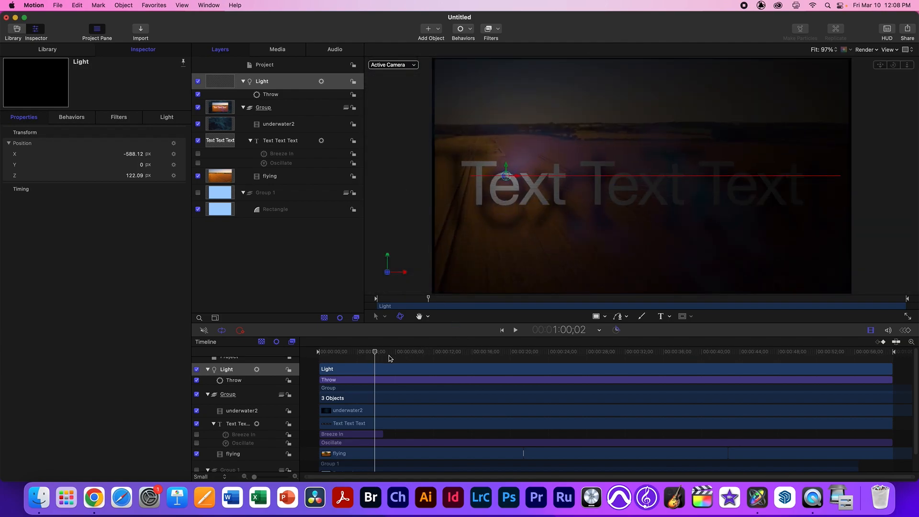
pyautogui.moveTo(400, 351); pyautogui.dragTo(545, 351)
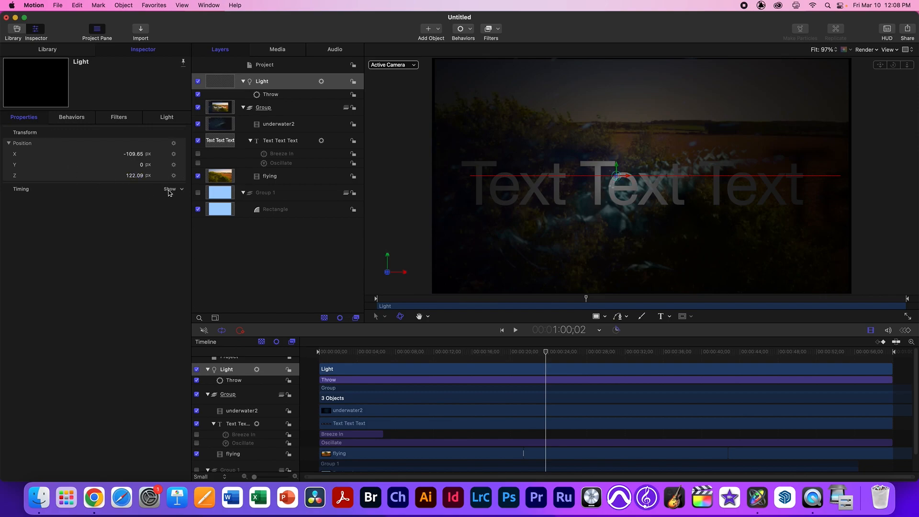
pyautogui.moveTo(134, 175)
pyautogui.mouseDown()
pyautogui.moveTo(153, 176)
pyautogui.moveTo(119, 176)
pyautogui.moveTo(135, 176)
pyautogui.mouseUp()
pyautogui.moveTo(546, 352); pyautogui.dragTo(336, 352)
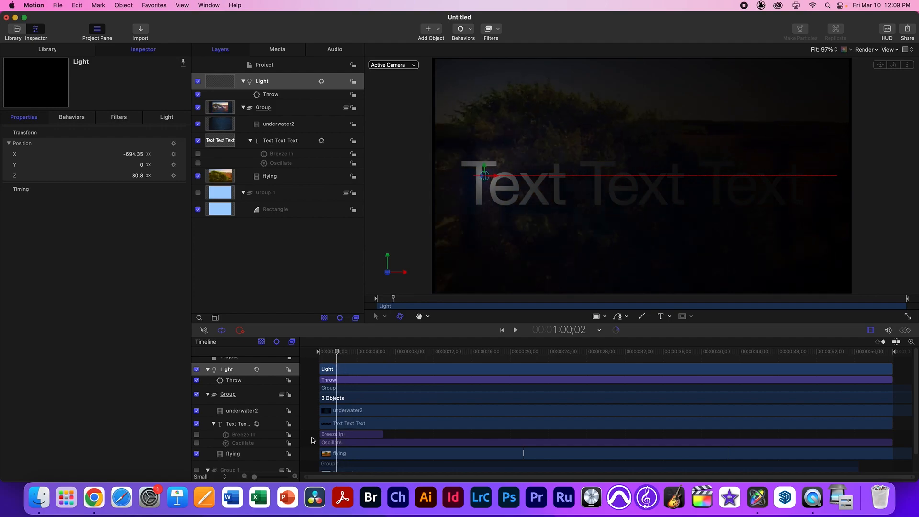
pyautogui.click(462, 31)
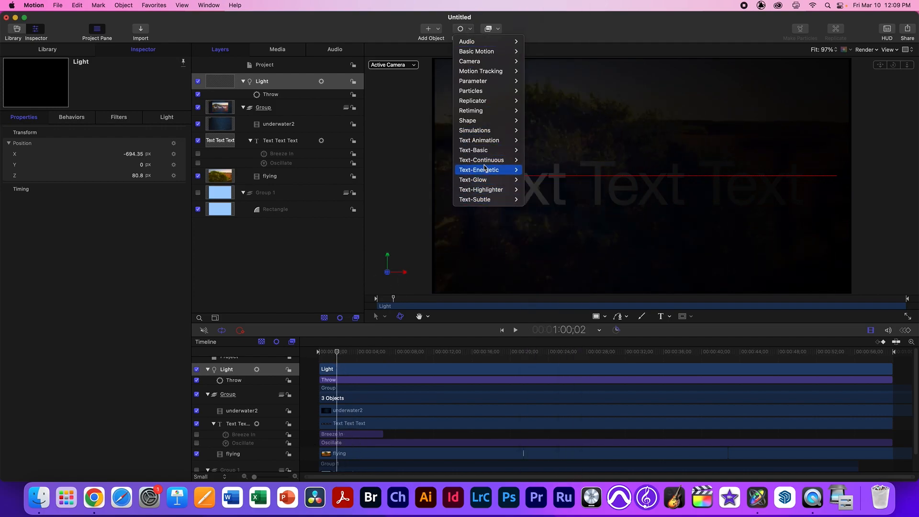
pyautogui.moveTo(466, 180)
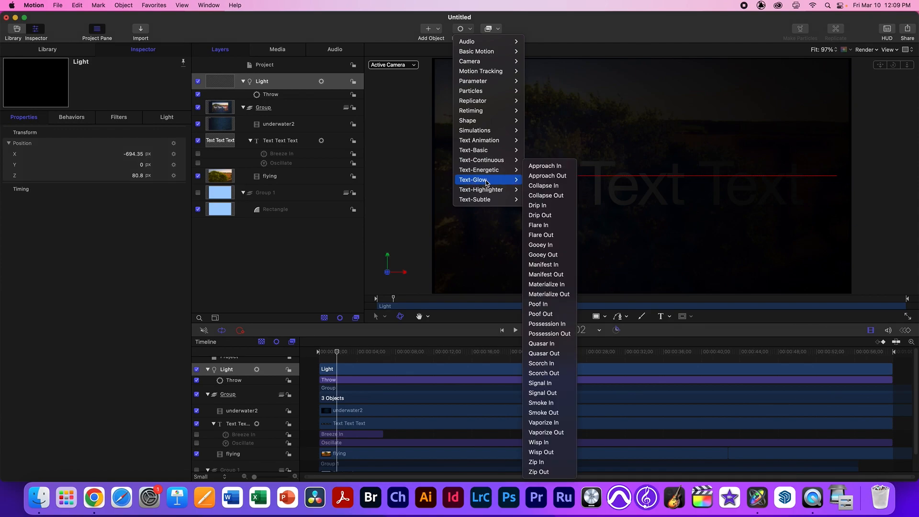
pyautogui.click(408, 184)
pyautogui.click(72, 119)
pyautogui.moveTo(86, 158); pyautogui.dragTo(91, 158)
pyautogui.press('super+z')
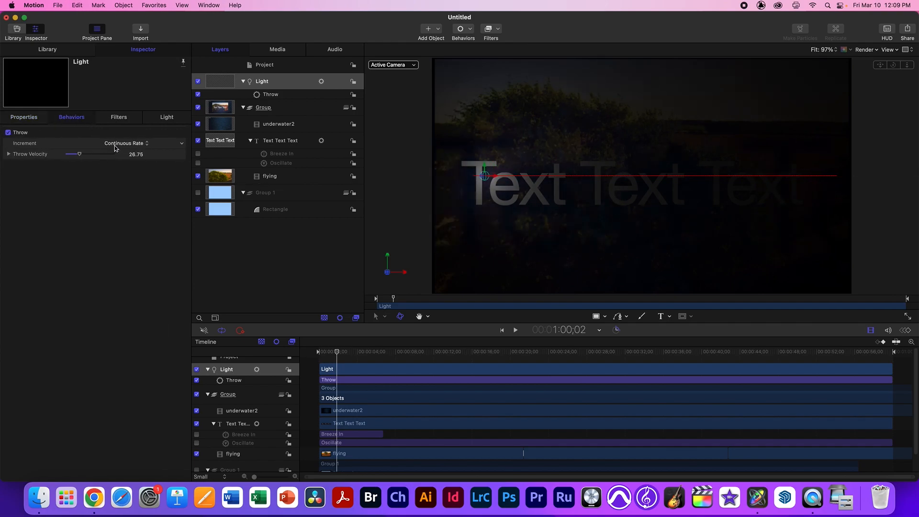
# Set the light's intensity to 102.77% and add an Oscillate parameter behavior to the intensity
pyautogui.click(166, 120)
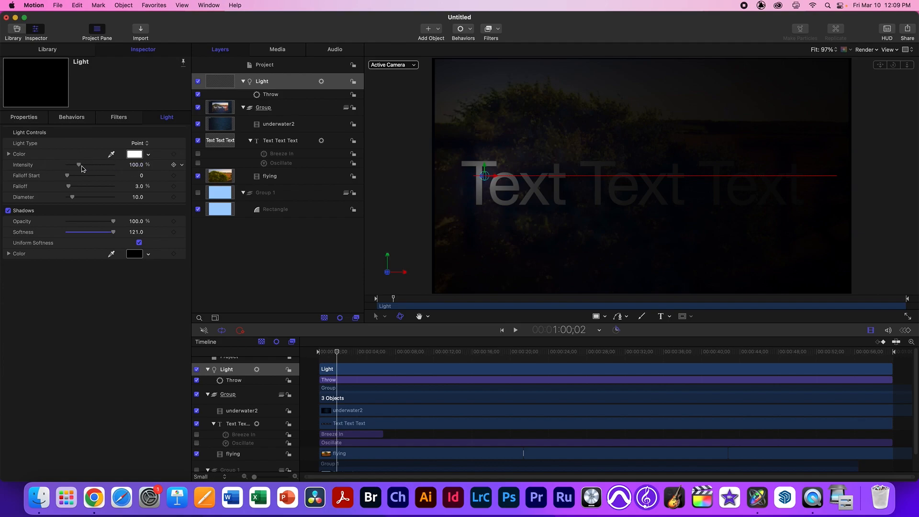
pyautogui.moveTo(81, 166); pyautogui.dragTo(80, 165)
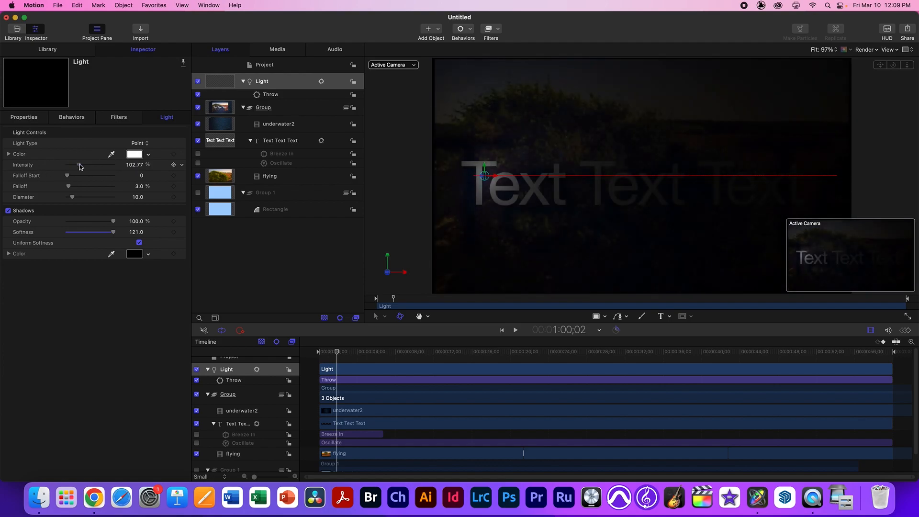
pyautogui.click(181, 165)
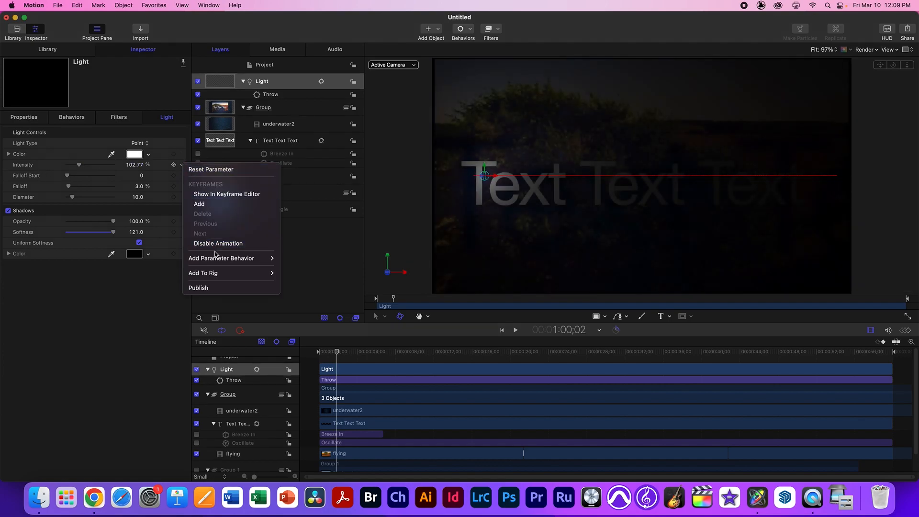
pyautogui.moveTo(249, 258)
pyautogui.click(296, 338)
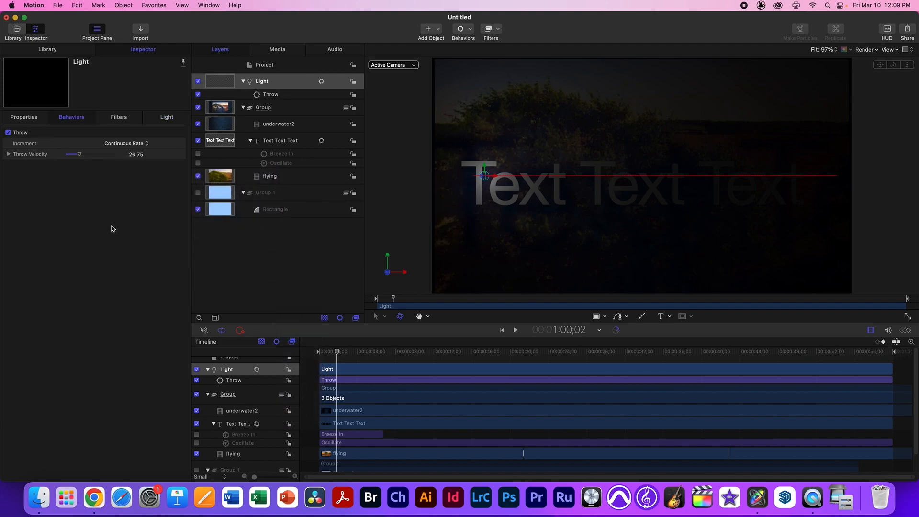
# Play the composite while watching the light's oscillating intensity in its light controls, and stop the playback
pyautogui.press('space')
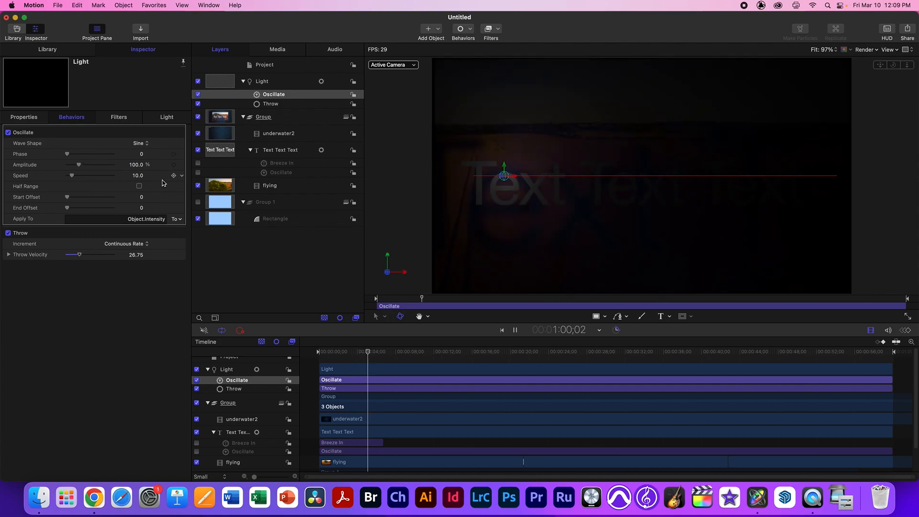
pyautogui.click(166, 117)
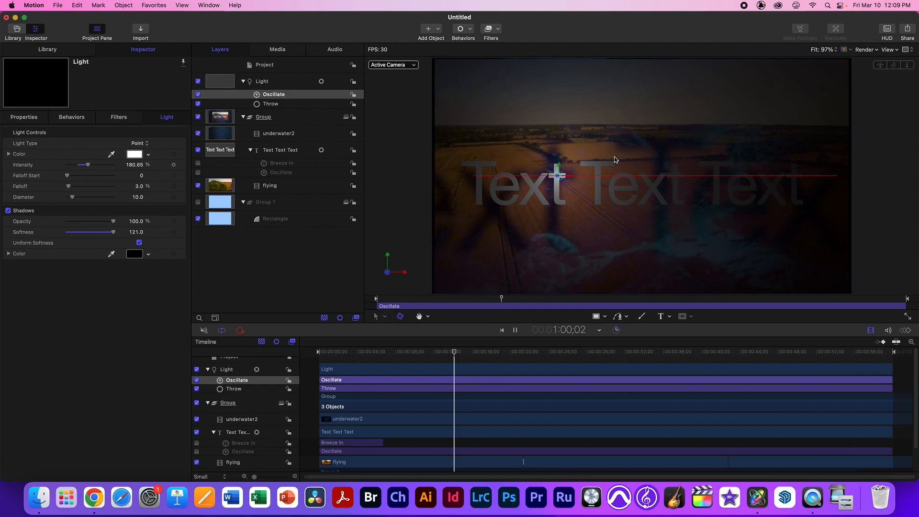
pyautogui.press('space')
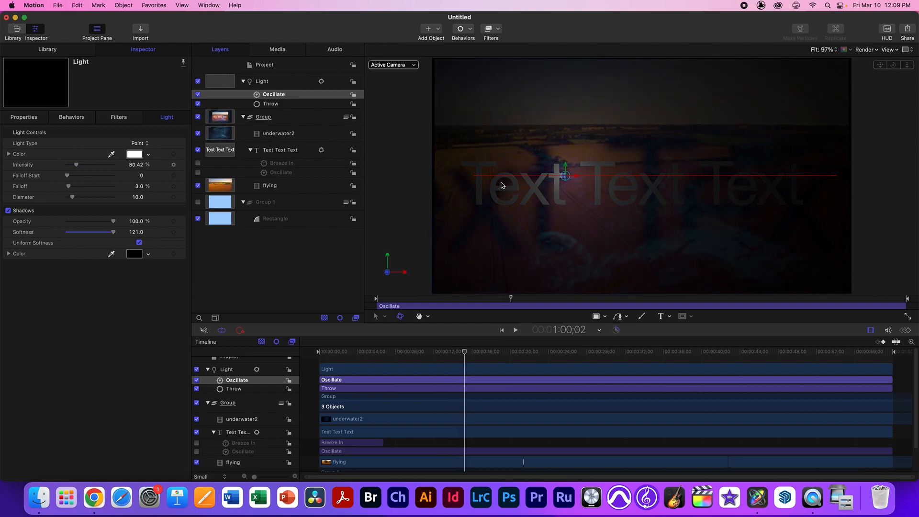
# Show the Text Text Text layer's shadow options and turn Cast Shadows off and back on to compare the effect
pyautogui.click(282, 82)
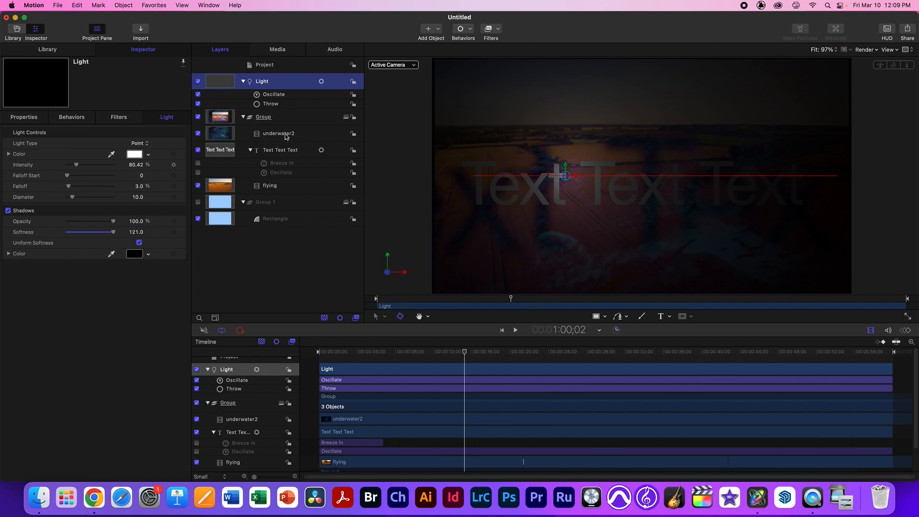
pyautogui.click(279, 150)
pyautogui.click(39, 119)
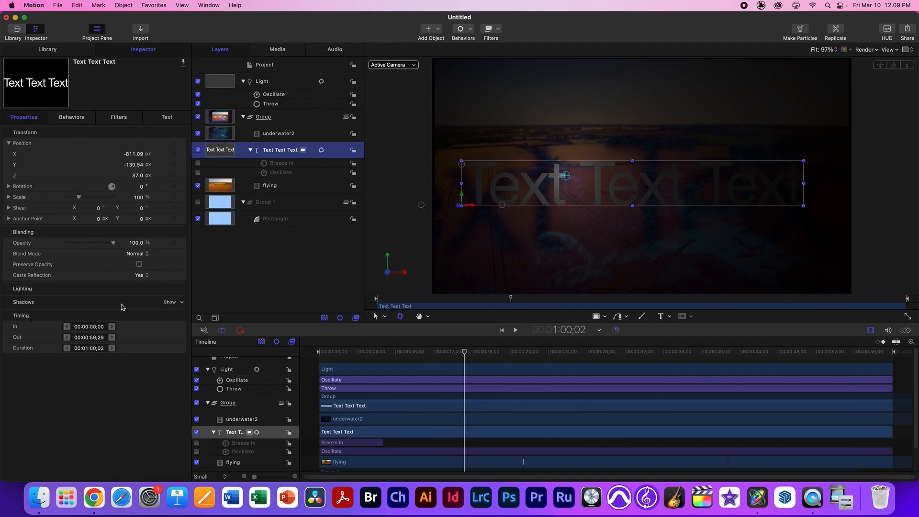
pyautogui.click(163, 303)
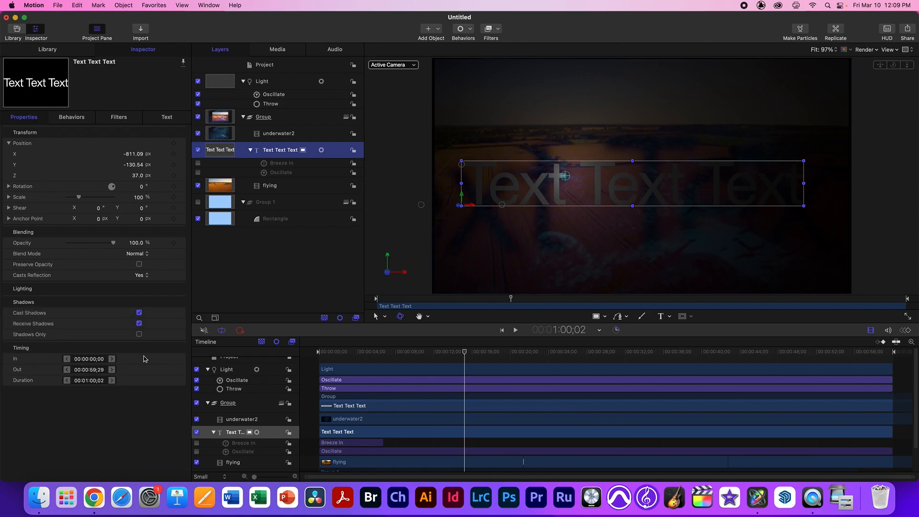
pyautogui.click(139, 313)
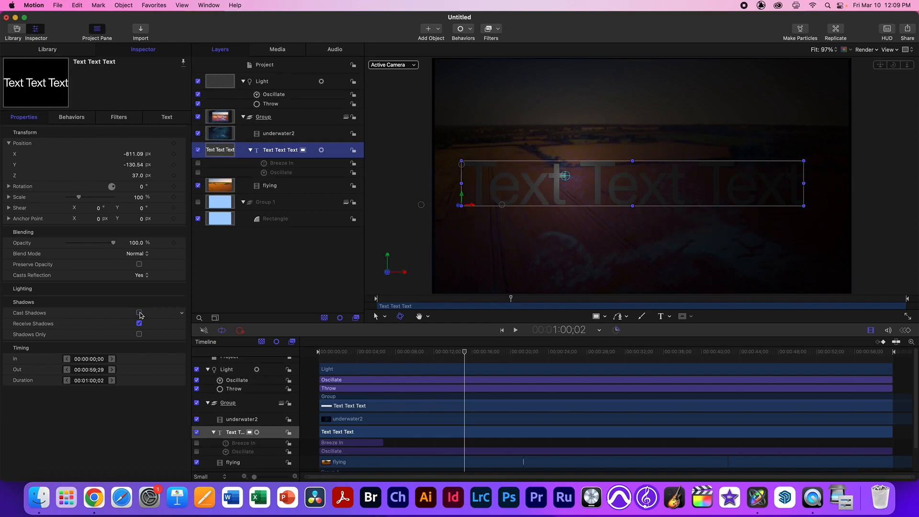
pyautogui.click(140, 313)
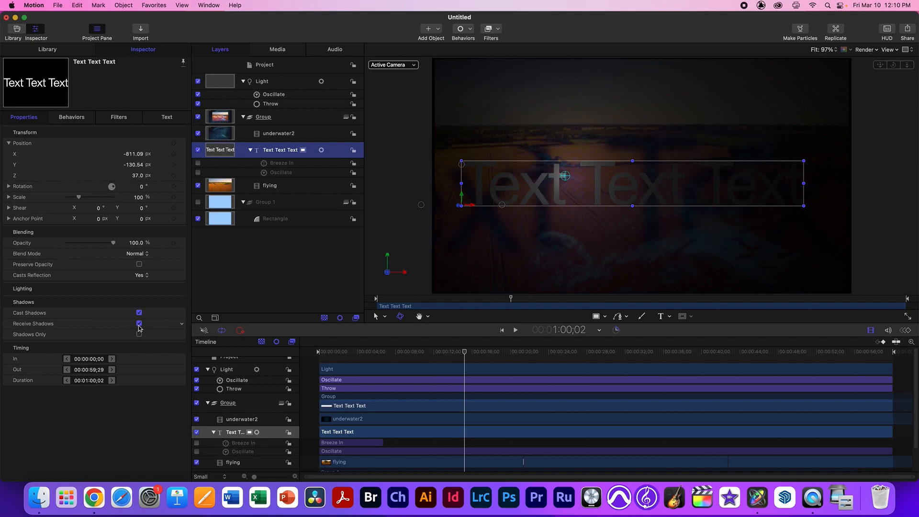
# Turn the flying layer's Receive Shadows off and back on for comparison, and scrub further along the timeline to check the shadows
pyautogui.click(268, 187)
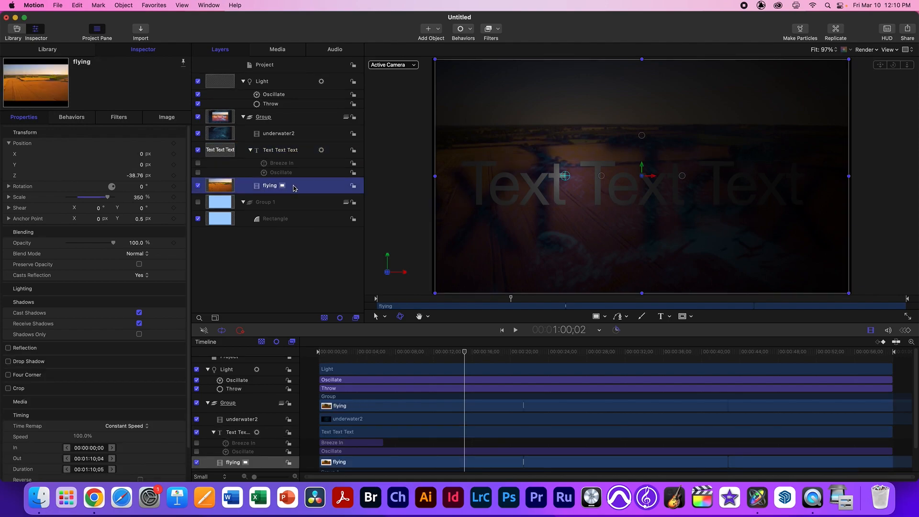
pyautogui.click(139, 324)
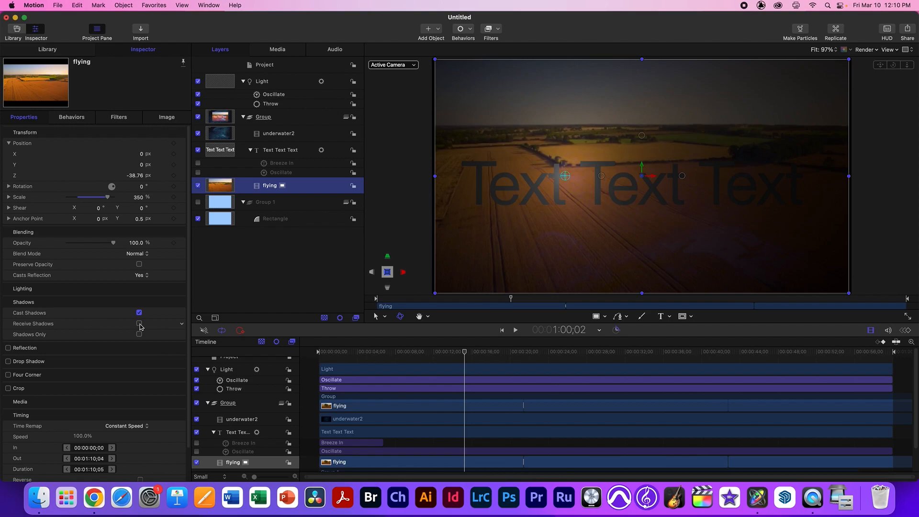
pyautogui.click(139, 324)
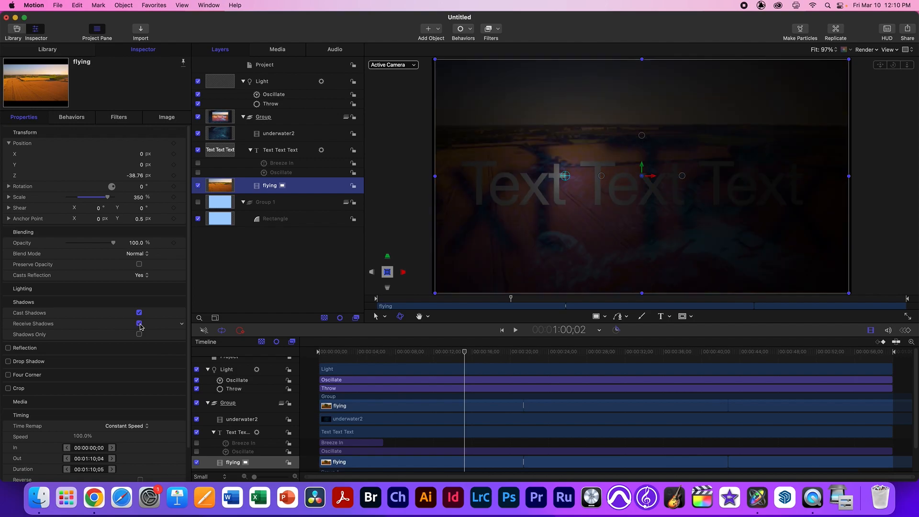
pyautogui.click(139, 323)
pyautogui.click(139, 324)
pyautogui.moveTo(465, 352); pyautogui.dragTo(645, 337)
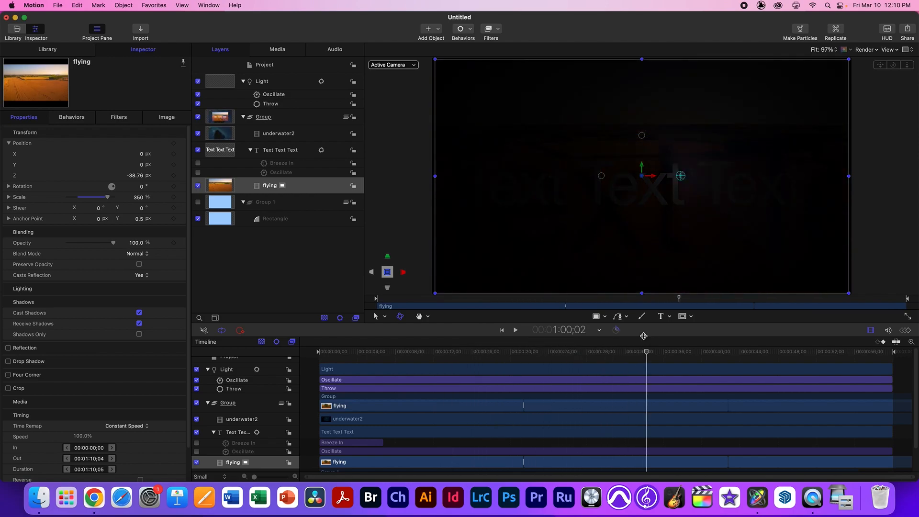